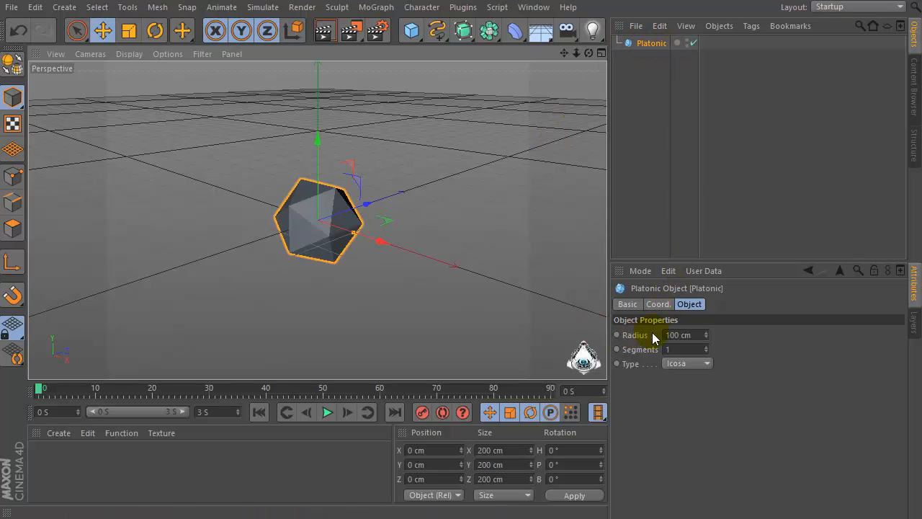
# Set the platonic's radius to 135 cm
pyautogui.click(702, 334)
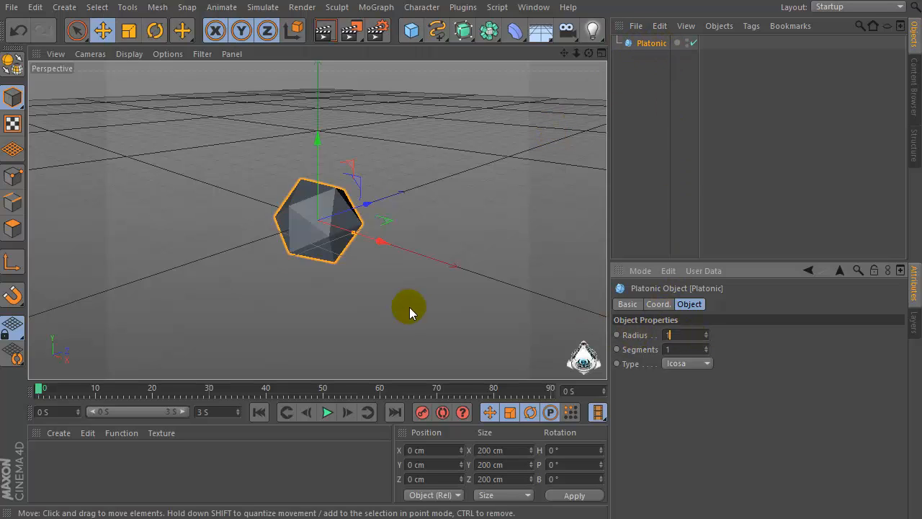
pyautogui.press('Return')
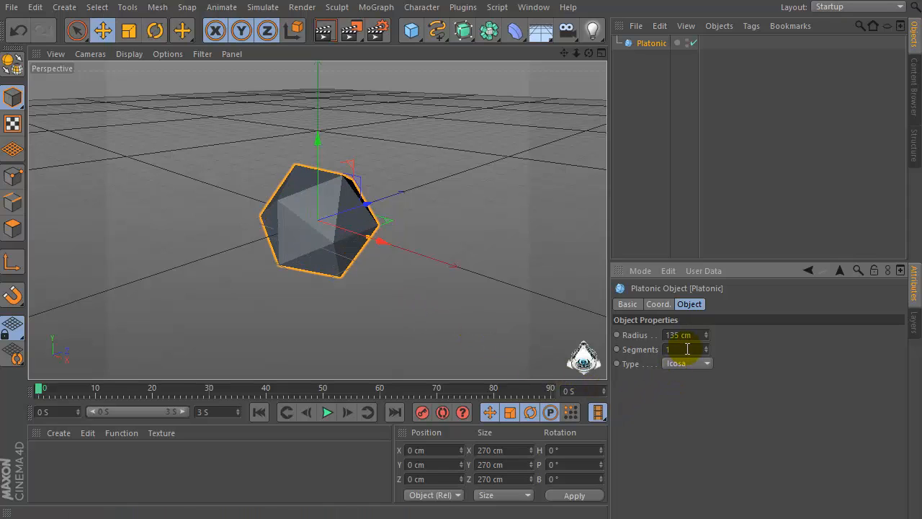
pyautogui.click(692, 334)
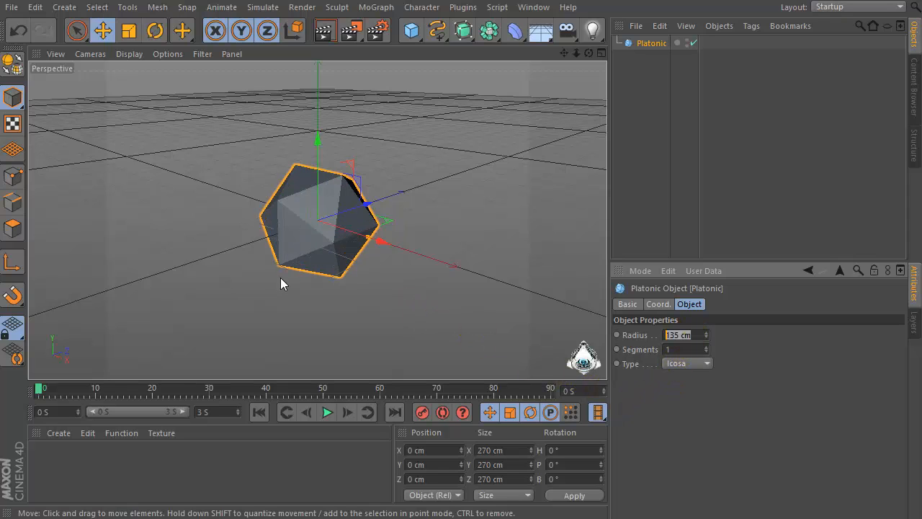
# Switch the viewport display to Gouraud Shading (Lines)
pyautogui.click(128, 55)
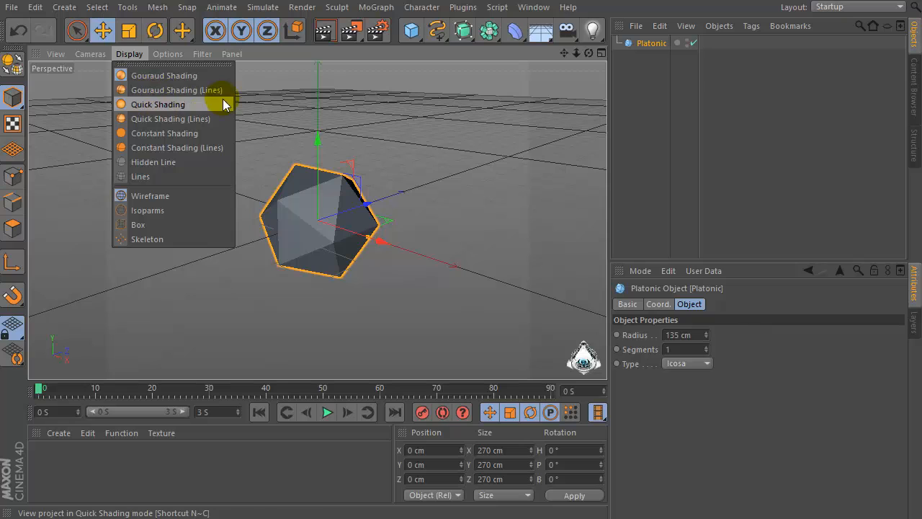
pyautogui.click(197, 89)
pyautogui.moveTo(272, 189)
pyautogui.keyDown('alt'); pyautogui.mouseDown()
pyautogui.moveTo(278, 200)
pyautogui.moveTo(237, 223)
pyautogui.mouseUp(); pyautogui.keyUp('alt')
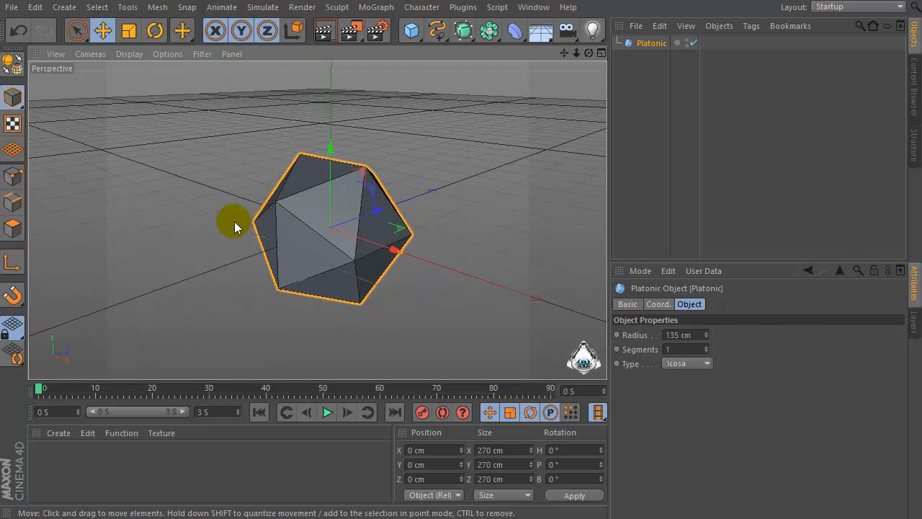
# Set the platonic's segments to 3
pyautogui.click(680, 349)
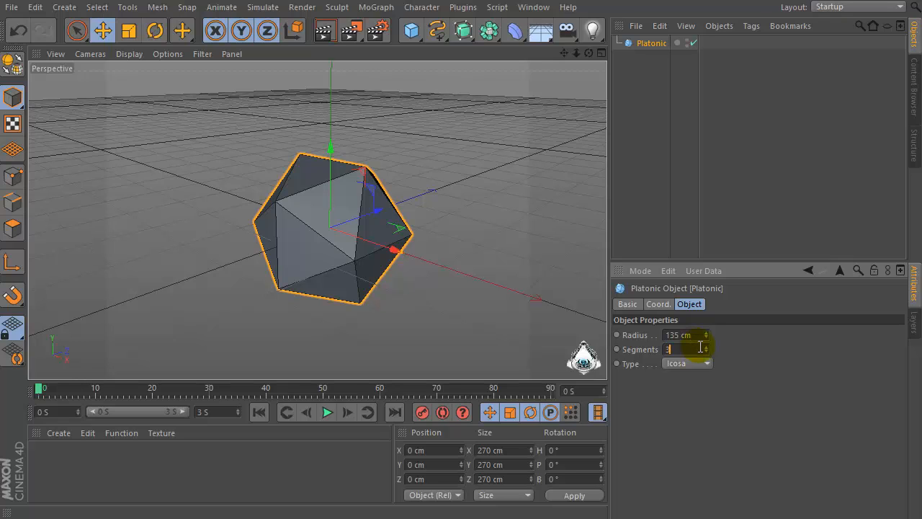
pyautogui.press('Return')
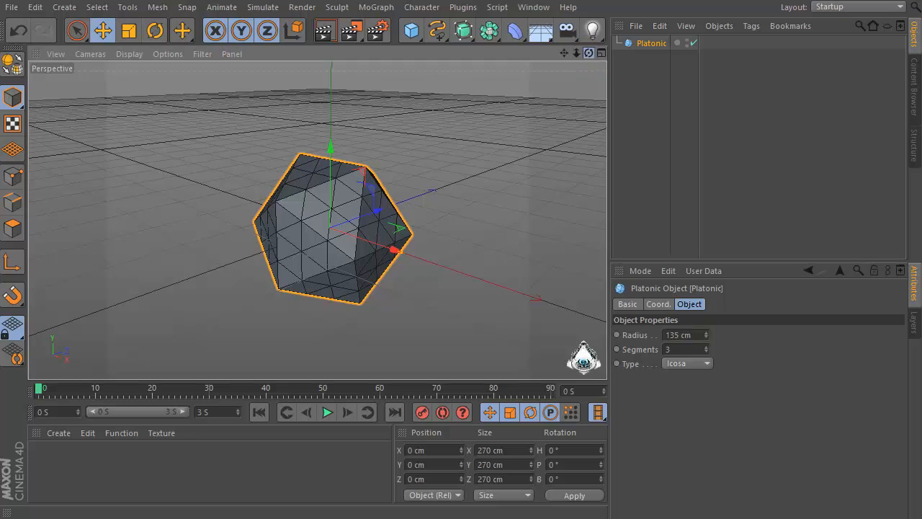
# Add a Shatter deformer and nest it under the platonic object
pyautogui.moveTo(588, 53); pyautogui.dragTo(562, 29)
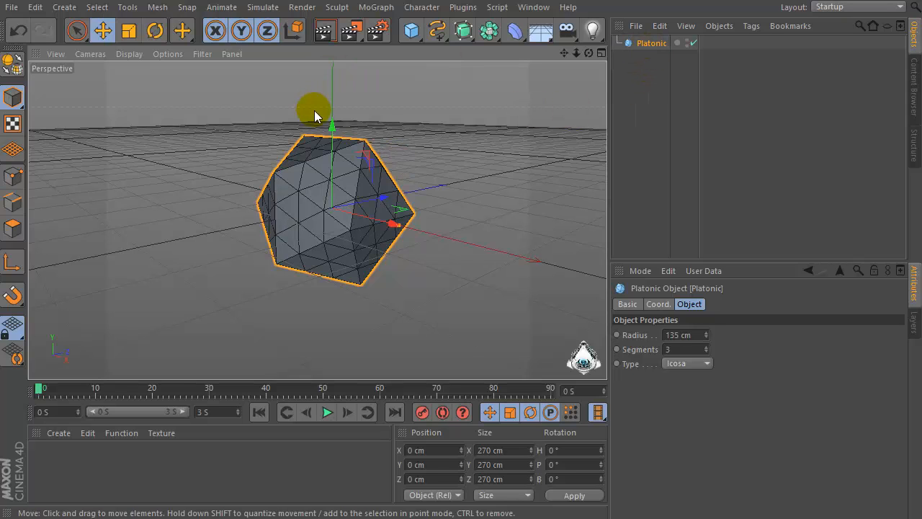
pyautogui.click(514, 30)
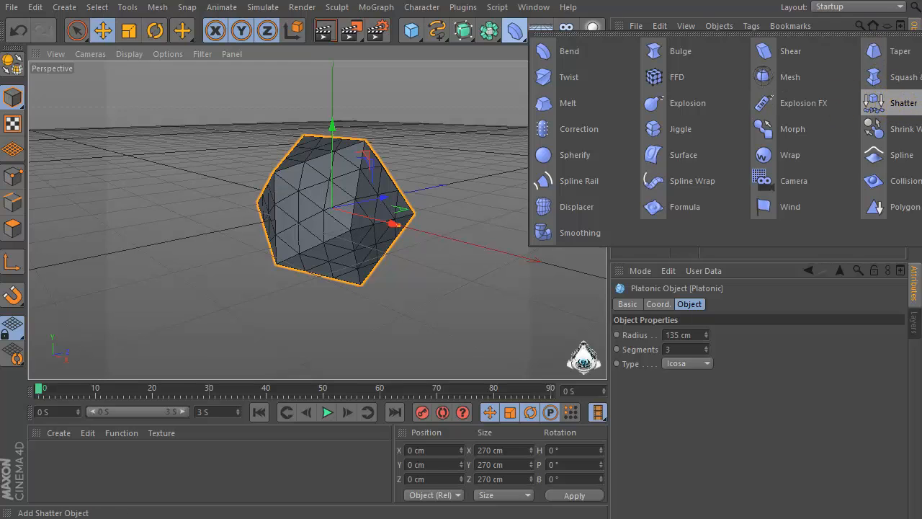
pyautogui.click(904, 104)
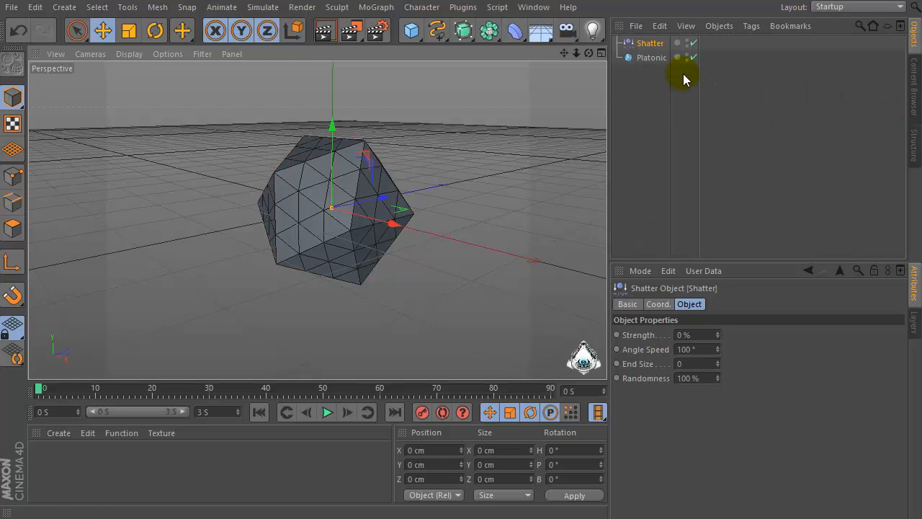
pyautogui.moveTo(649, 47); pyautogui.dragTo(669, 55)
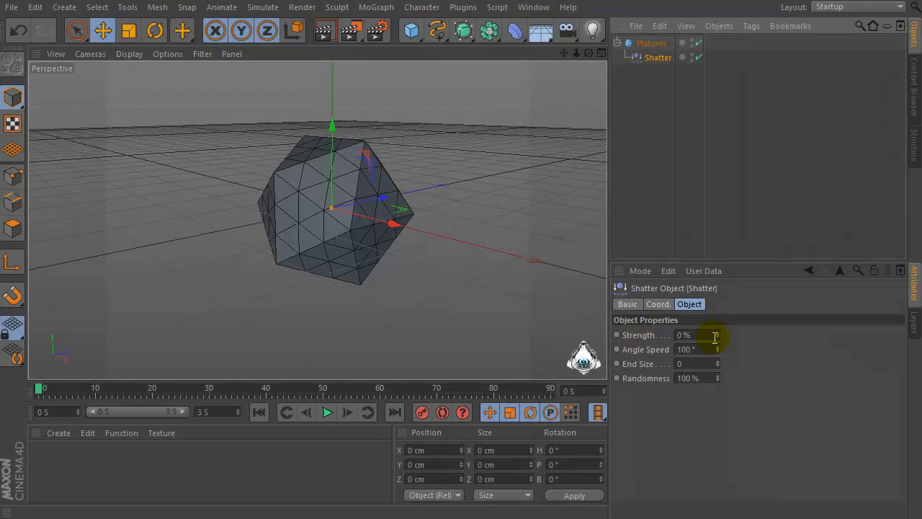
# Set the Shatter deformer's strength to 0.01%
pyautogui.click(715, 337)
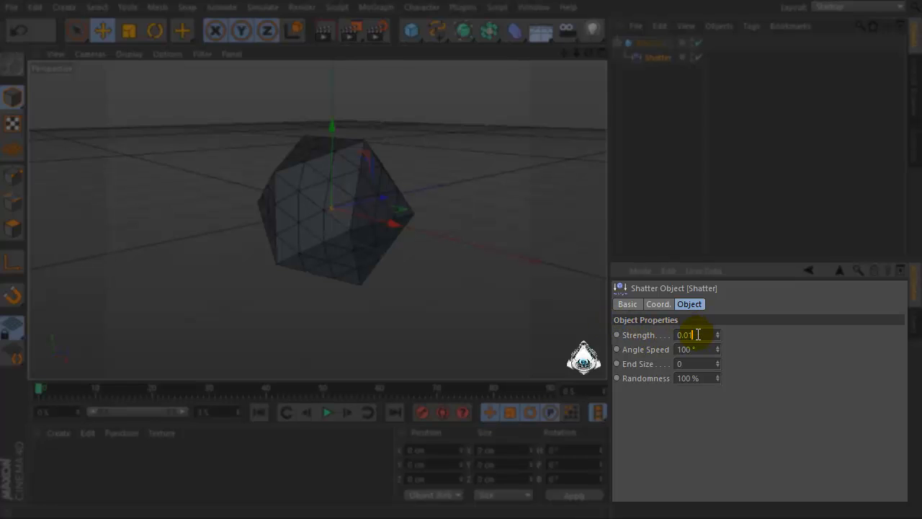
pyautogui.press('Return')
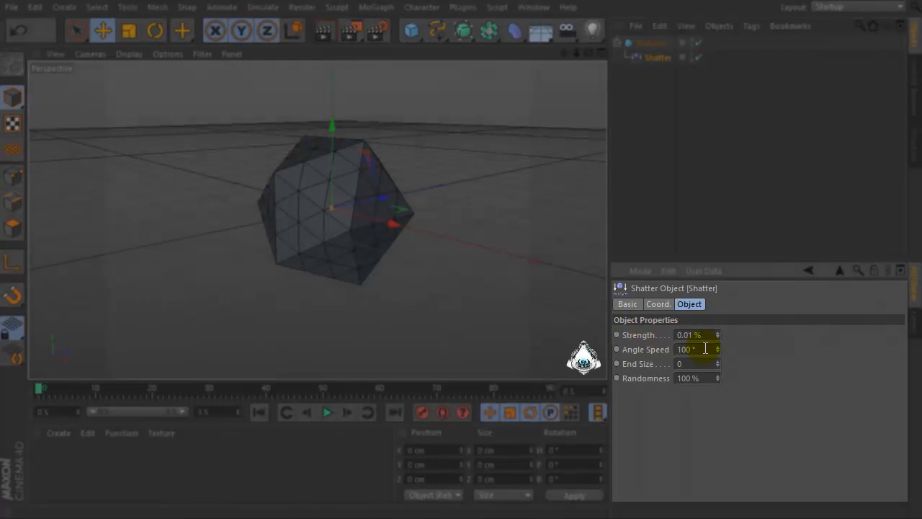
pyautogui.click(705, 349)
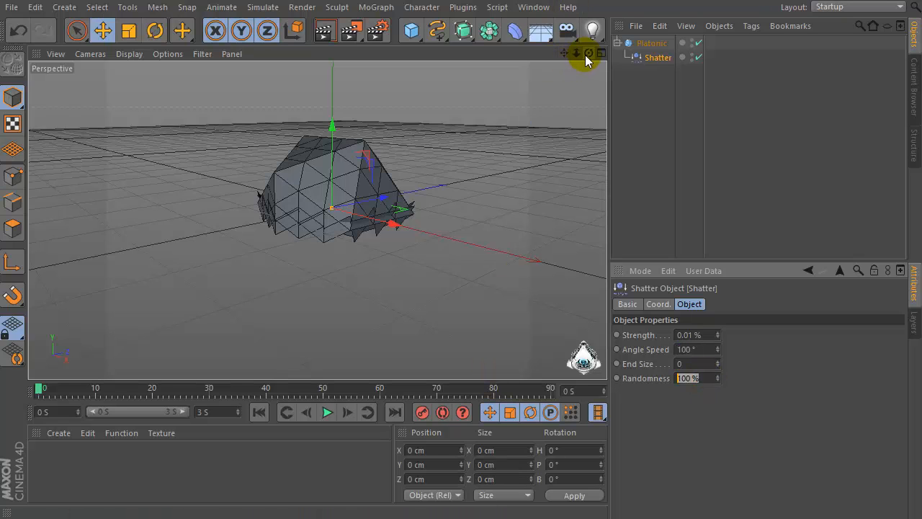
# Move the Shatter deformer down to about -110 cm on Y, below the platonic
pyautogui.moveTo(588, 55); pyautogui.dragTo(594, 44)
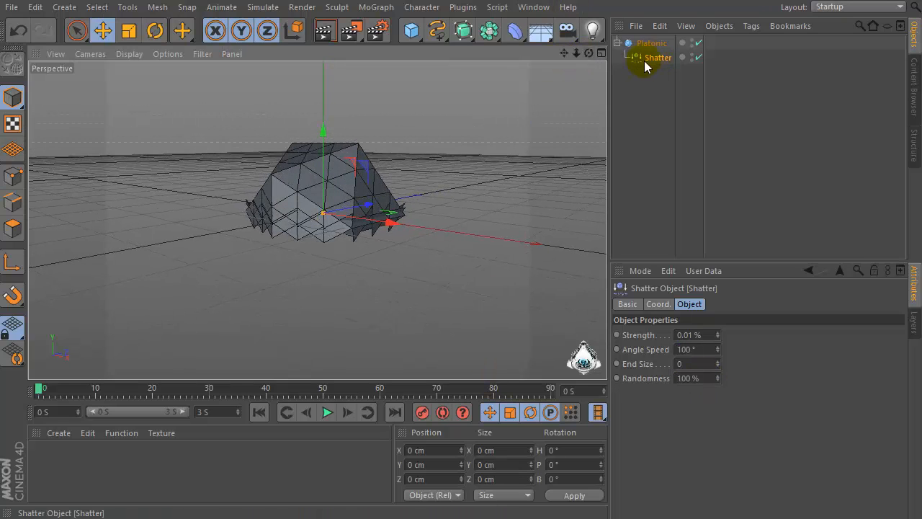
pyautogui.moveTo(325, 129); pyautogui.dragTo(305, 192)
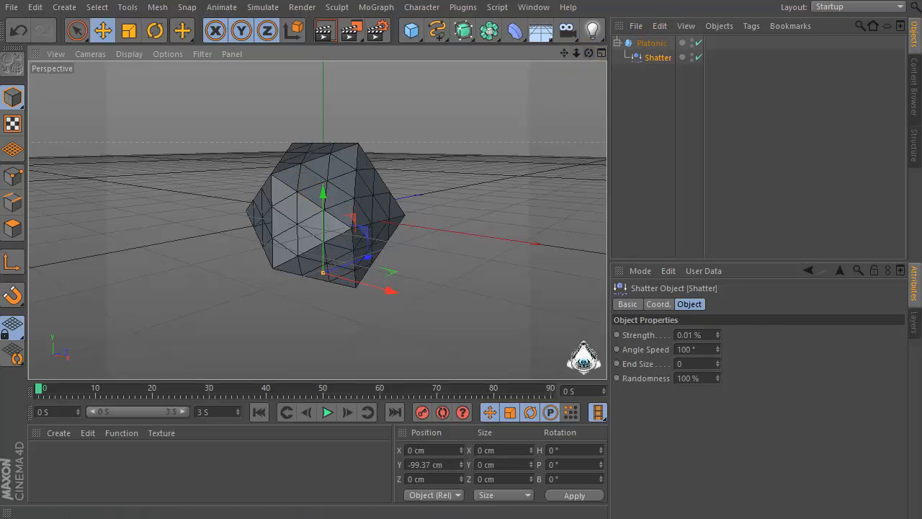
pyautogui.moveTo(588, 52); pyautogui.dragTo(584, 9)
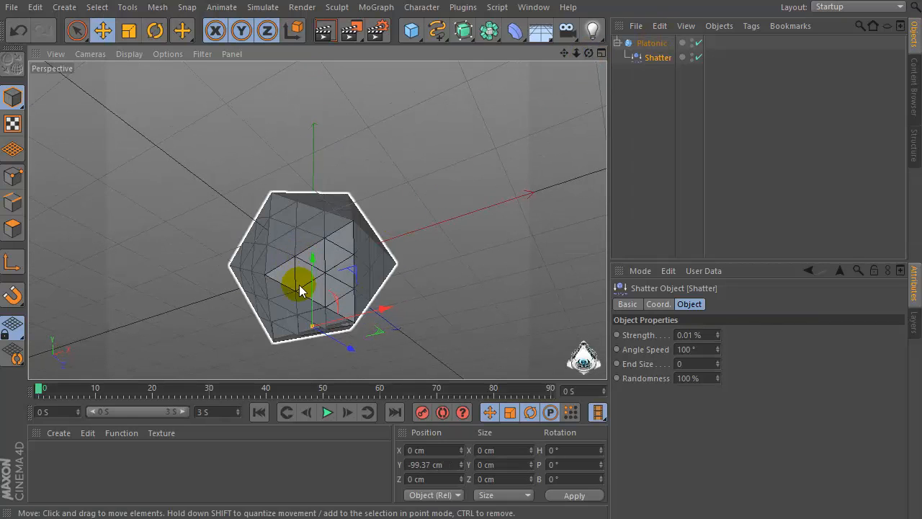
pyautogui.keyDown('alt'); pyautogui.moveTo(299, 289); pyautogui.dragTo(320, 260); pyautogui.keyUp('alt')
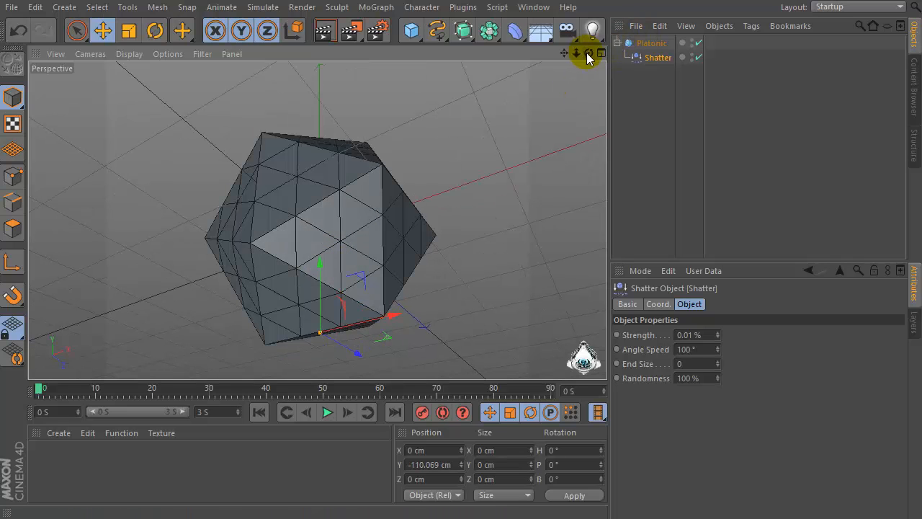
# Add a cube object to the scene
pyautogui.moveTo(587, 53); pyautogui.dragTo(564, 56)
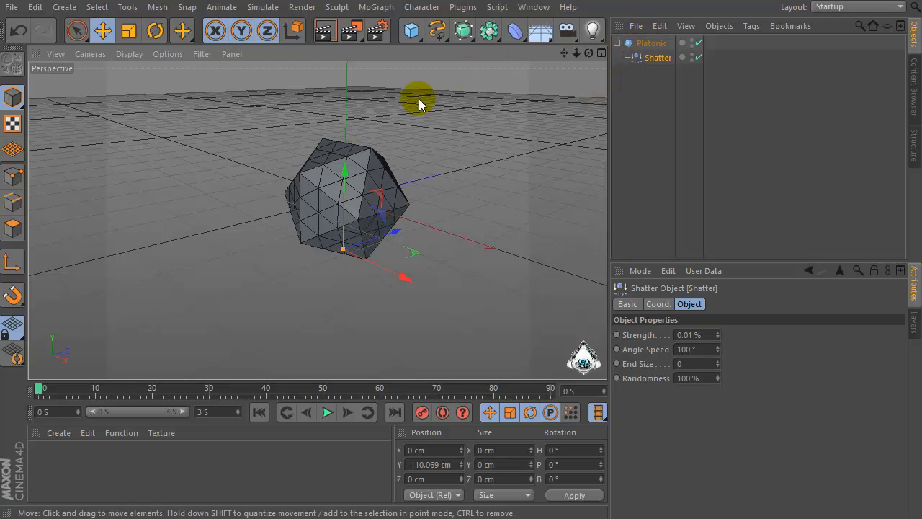
pyautogui.click(411, 30)
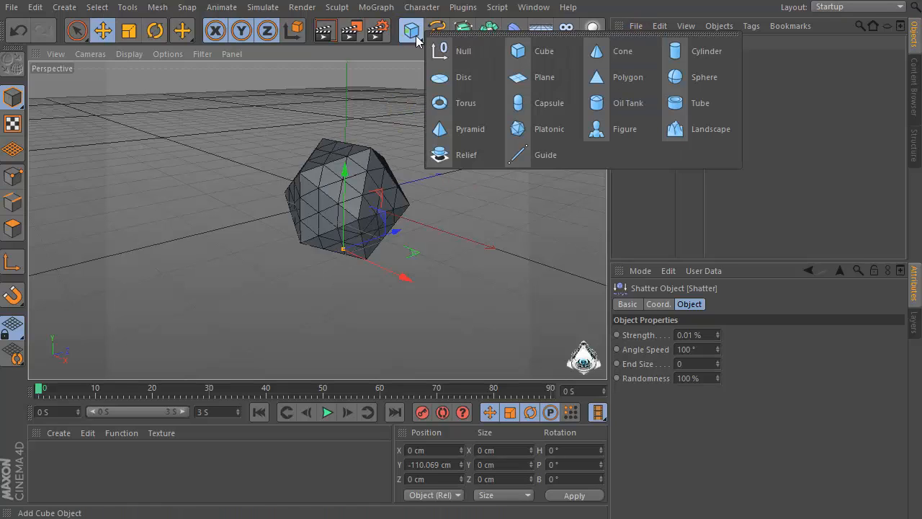
pyautogui.click(549, 51)
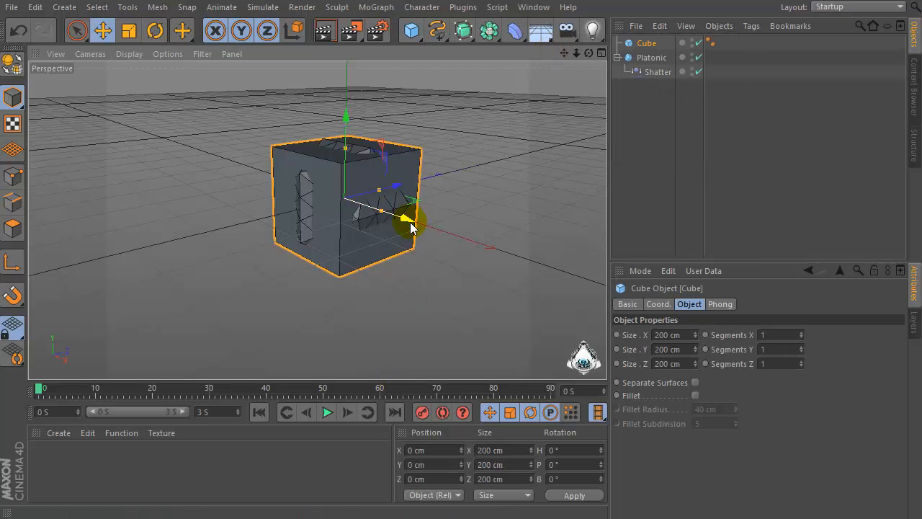
# Move the cube along X to about -646 cm, left of the platonic
pyautogui.moveTo(410, 222); pyautogui.dragTo(224, 203)
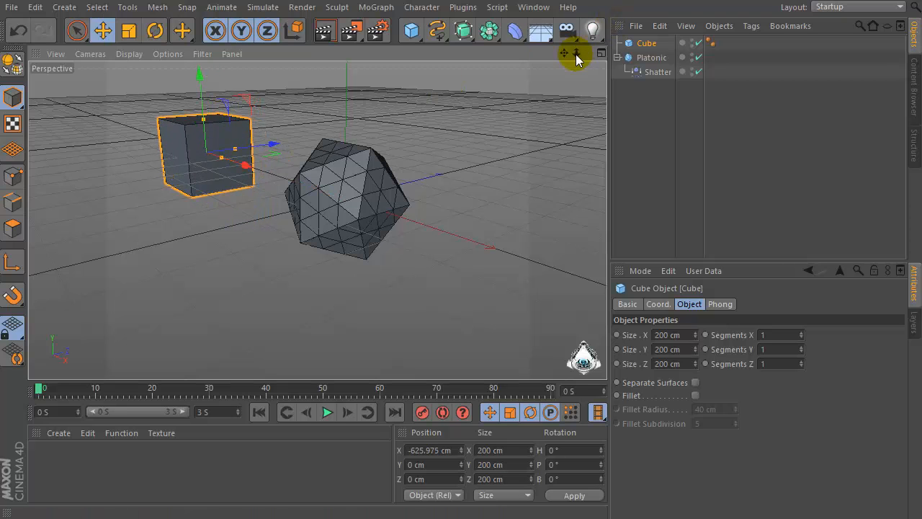
pyautogui.moveTo(564, 54); pyautogui.dragTo(589, 90)
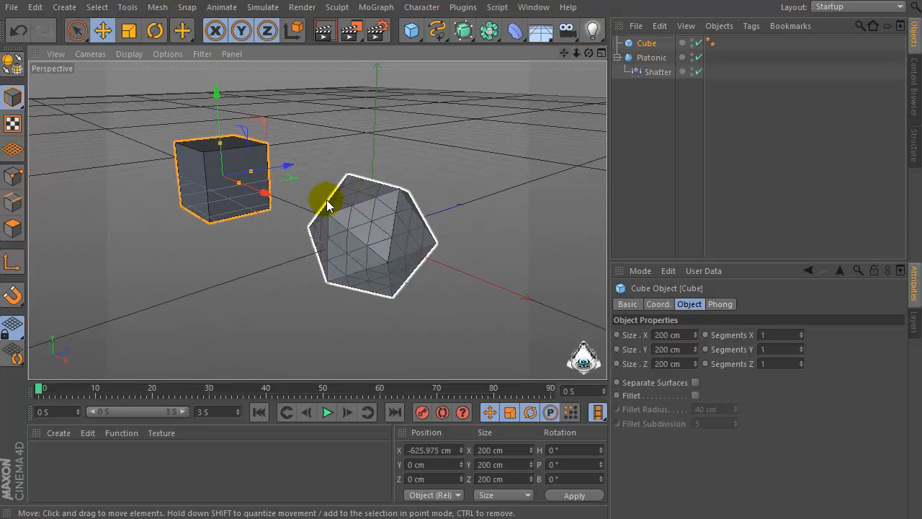
pyautogui.moveTo(265, 196); pyautogui.dragTo(261, 192)
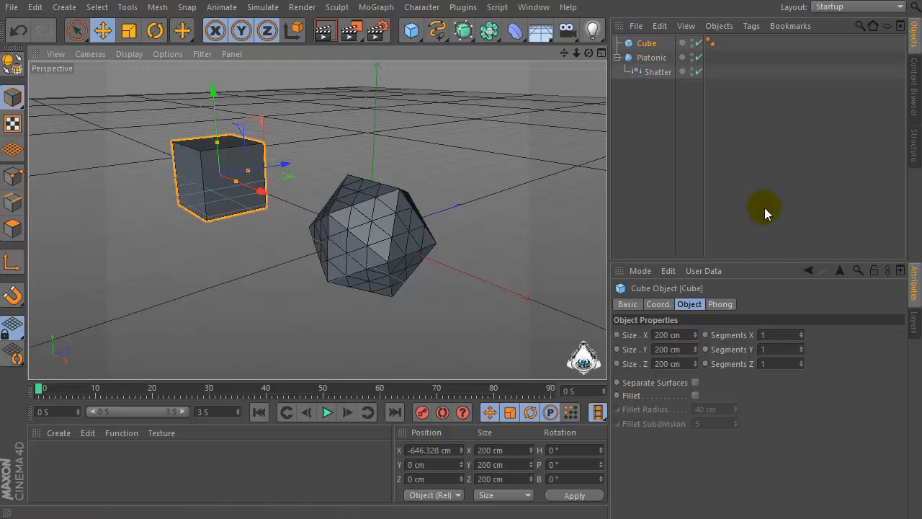
# Set the cube's size to 70 cm in X, 785 cm in Y and 490 cm in Z
pyautogui.click(661, 334)
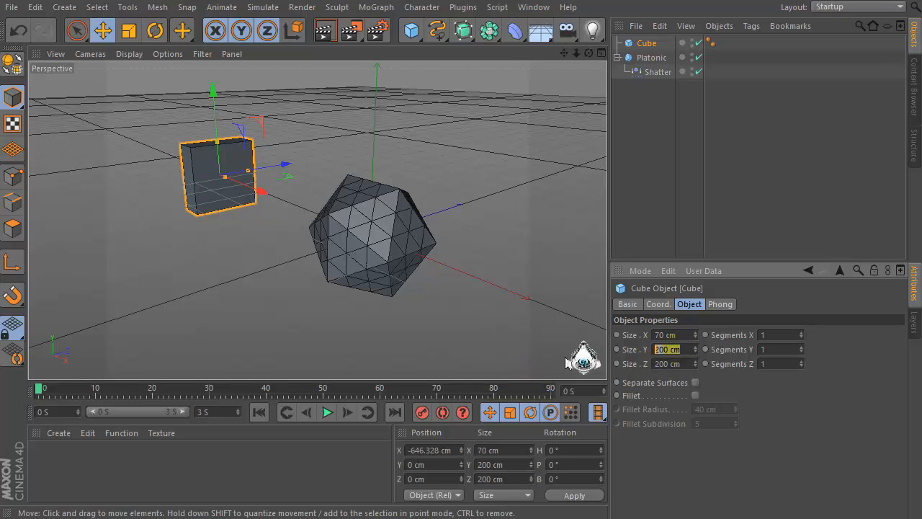
pyautogui.write('7')
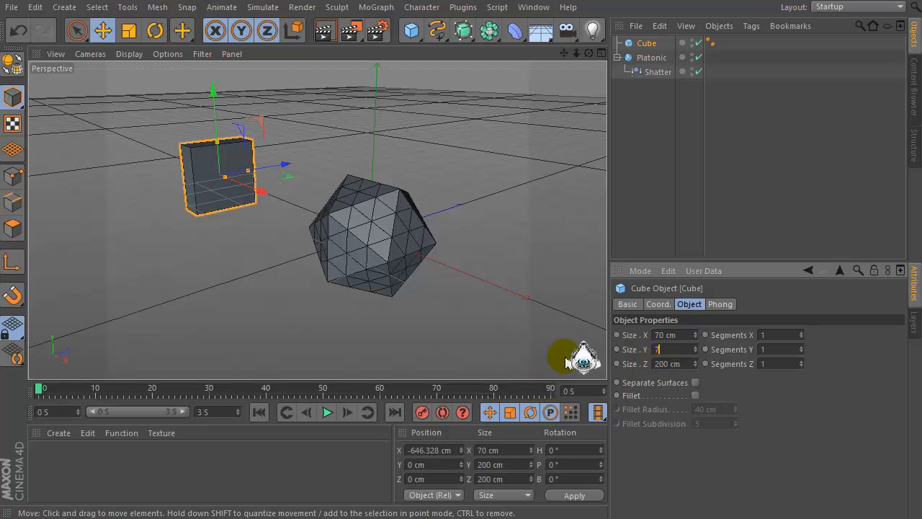
pyautogui.write('85')
pyautogui.press('Tab')
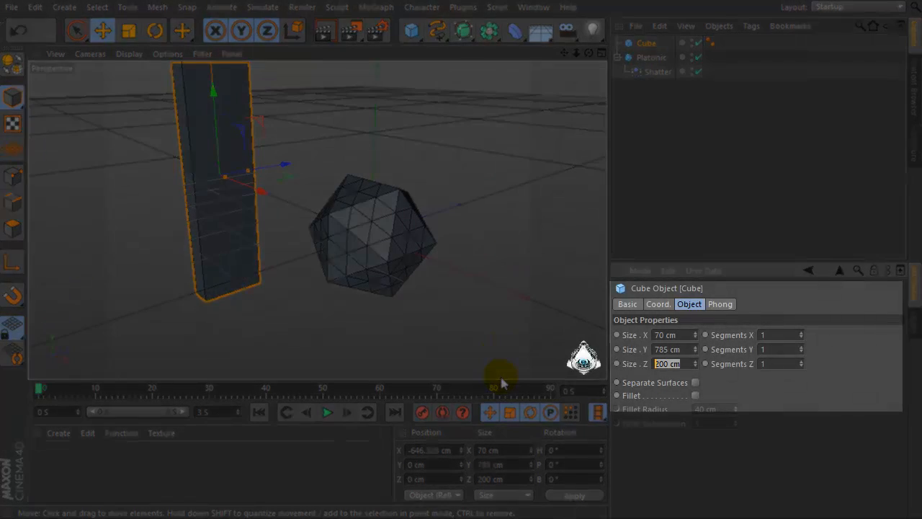
pyautogui.press('Return')
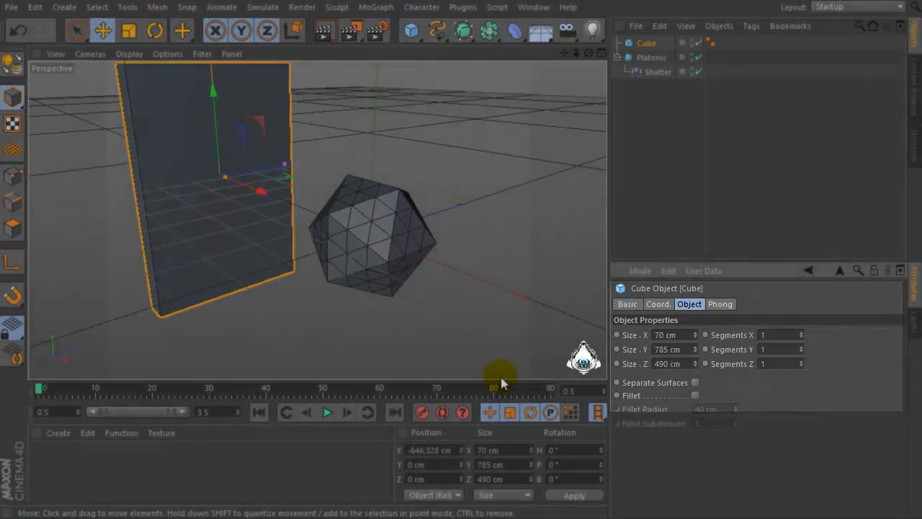
# Move the cube further left to about -782 cm on X
pyautogui.moveTo(589, 53)
pyautogui.mouseDown()
pyautogui.moveTo(637, 29)
pyautogui.moveTo(544, 56)
pyautogui.moveTo(578, 45)
pyautogui.moveTo(595, 51)
pyautogui.moveTo(628, 33)
pyautogui.moveTo(602, 40)
pyautogui.moveTo(589, 63)
pyautogui.mouseUp()
pyautogui.moveTo(282, 217); pyautogui.dragTo(253, 197)
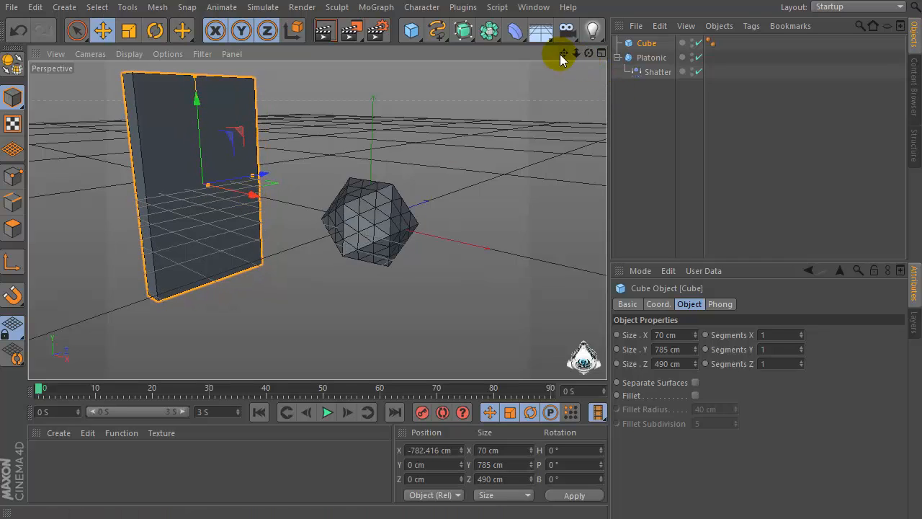
pyautogui.moveTo(561, 54); pyautogui.dragTo(576, 67)
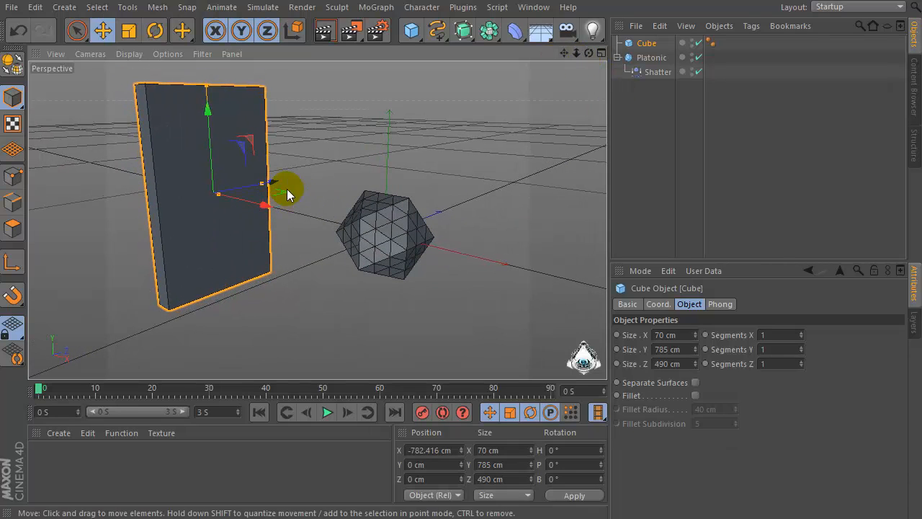
# Add a disc object to the scene
pyautogui.rightClick(649, 45)
pyautogui.click(646, 42)
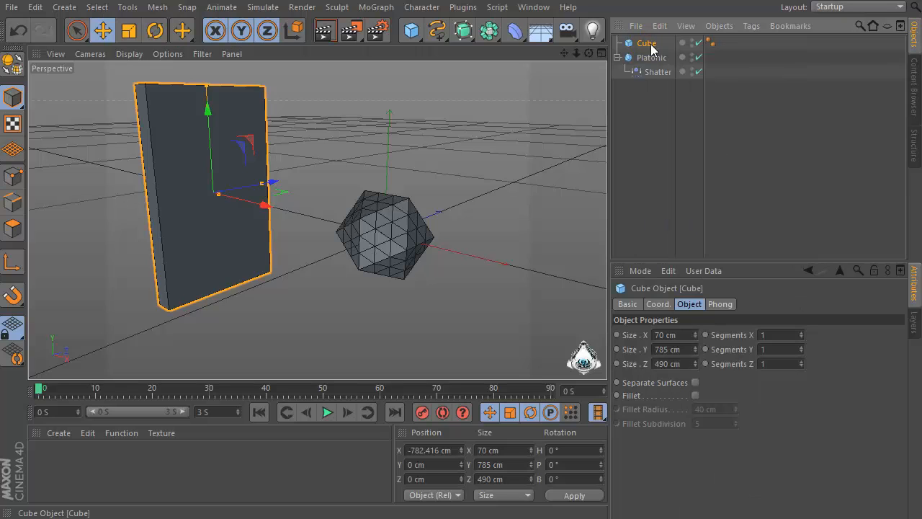
pyautogui.click(412, 32)
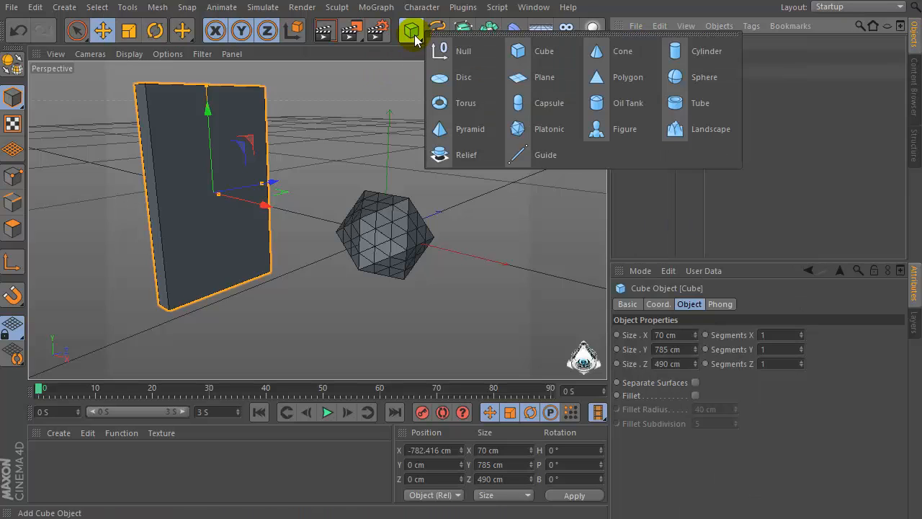
pyautogui.click(461, 77)
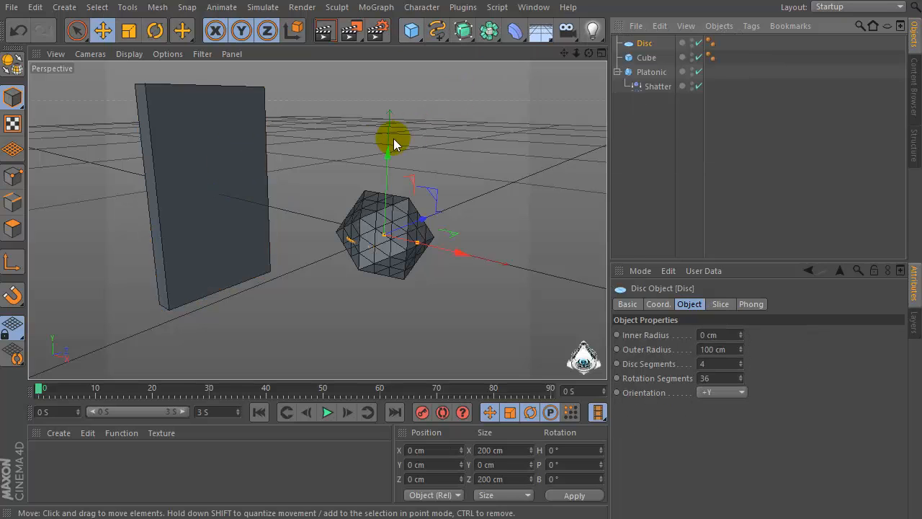
# Move the disc beneath the cube to about -750 cm X and -394 cm Y, and set its outer radius to 380 cm
pyautogui.moveTo(463, 253); pyautogui.dragTo(263, 214)
pyautogui.moveTo(211, 113); pyautogui.dragTo(219, 216)
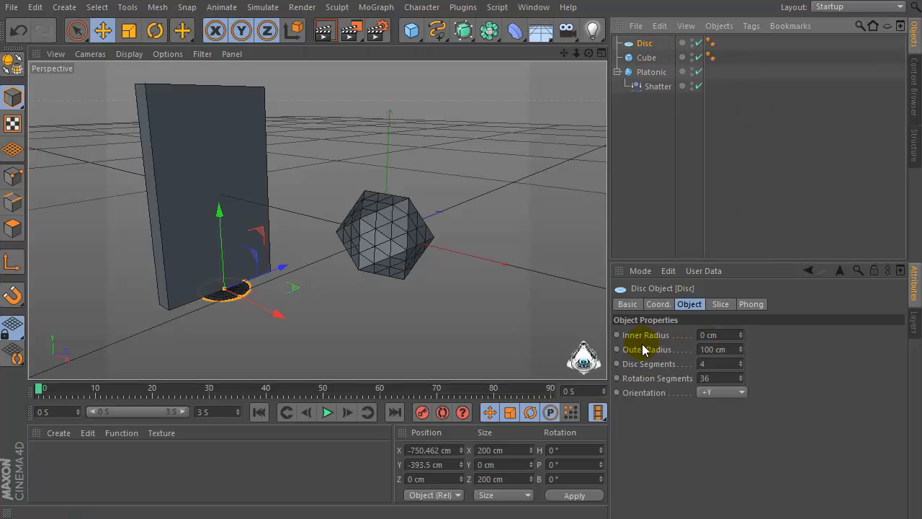
pyautogui.click(737, 349)
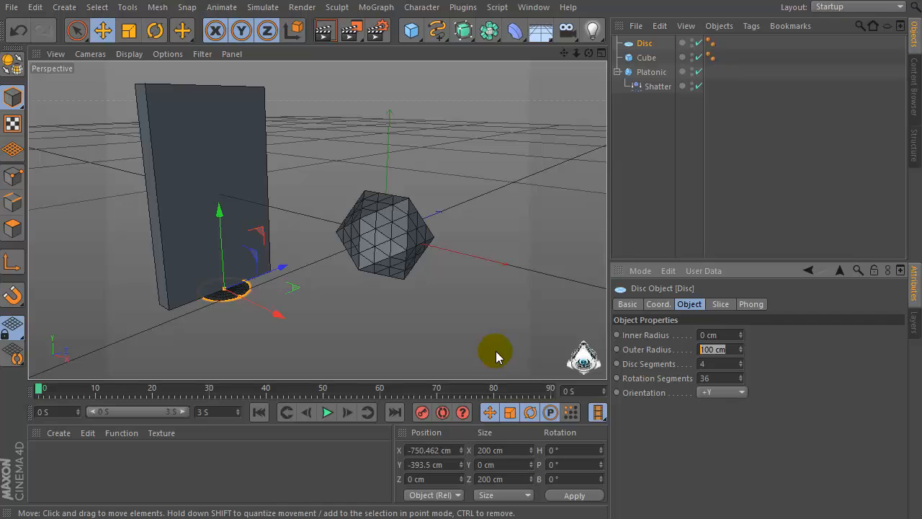
pyautogui.press('Return')
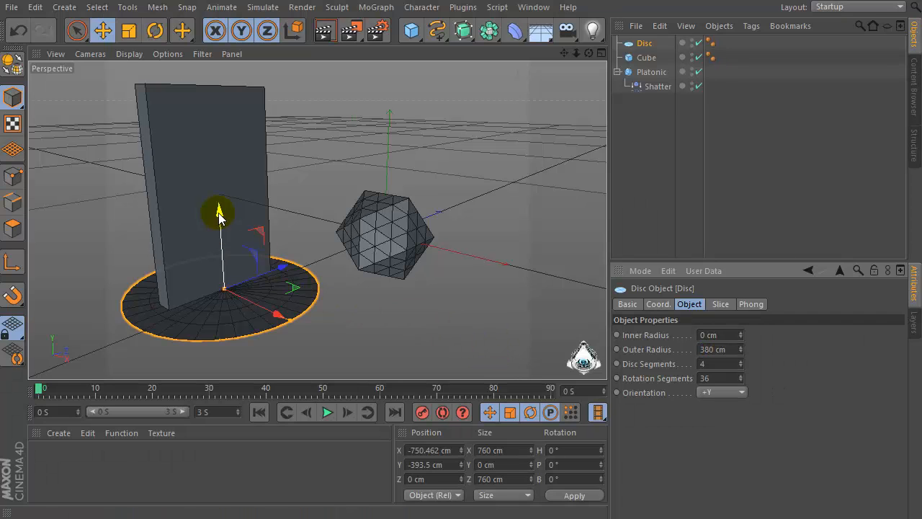
pyautogui.moveTo(216, 210); pyautogui.dragTo(221, 212)
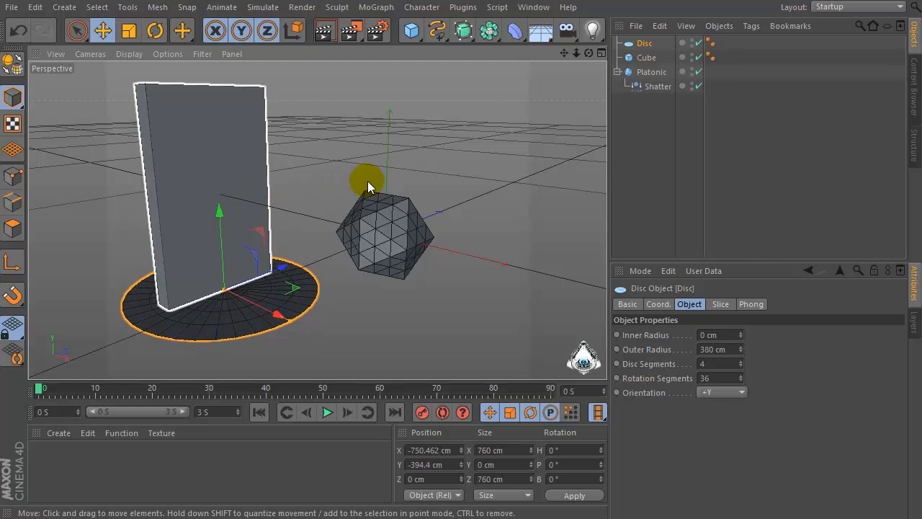
# Add a Collider Body simulation tag to the disc
pyautogui.rightClick(642, 42)
pyautogui.moveTo(674, 49)
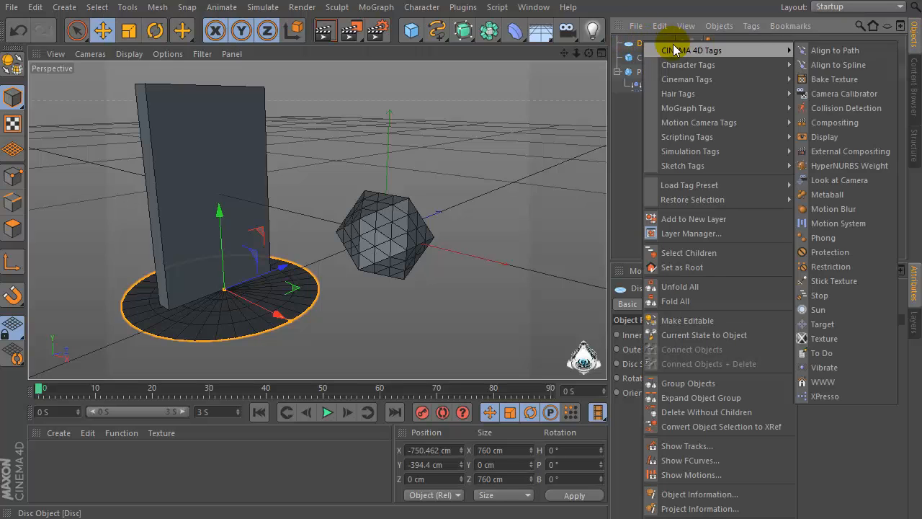
pyautogui.moveTo(740, 151)
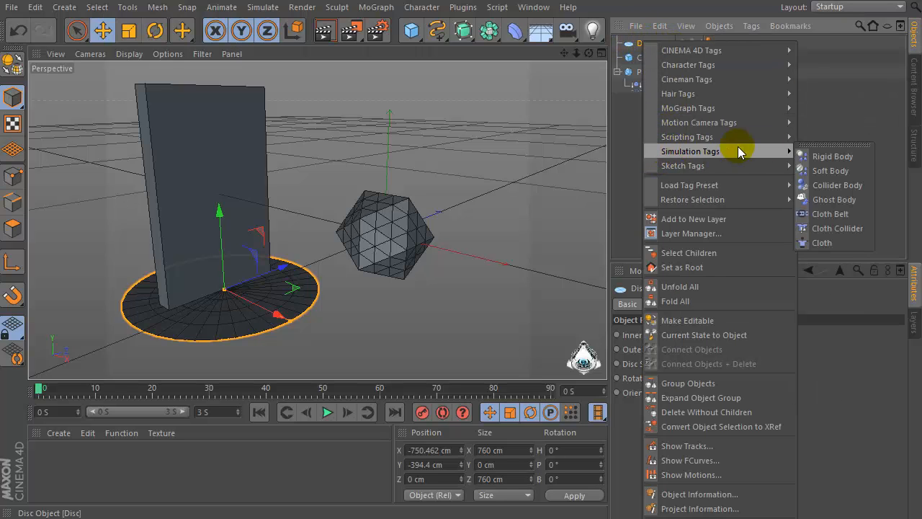
pyautogui.click(838, 186)
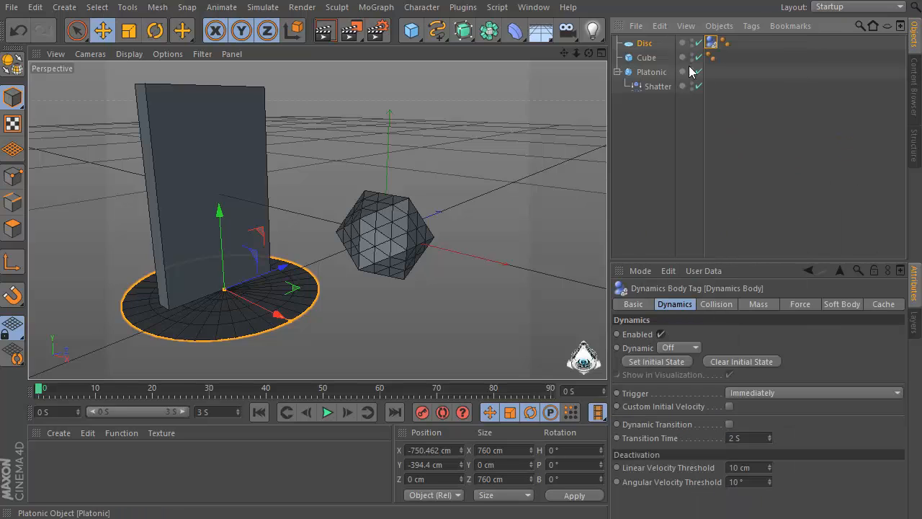
# Add a Collider Body simulation tag to the cube
pyautogui.rightClick(625, 63)
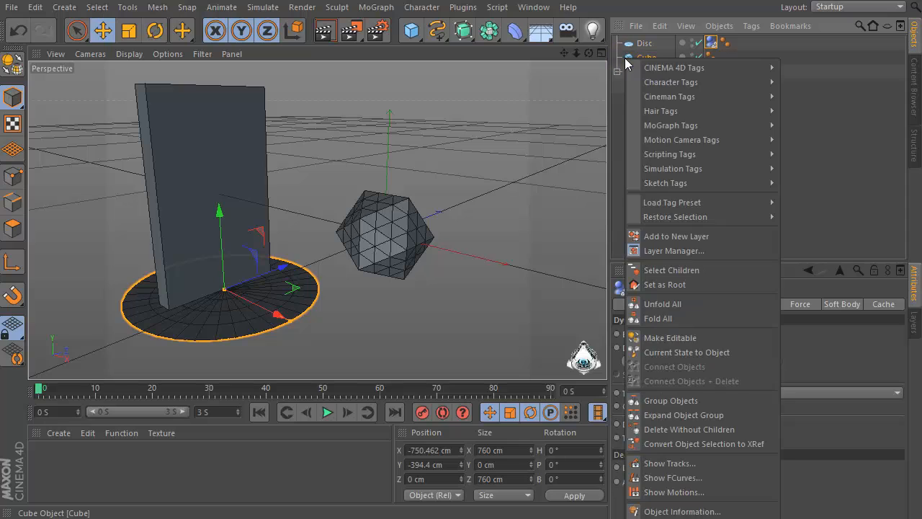
pyautogui.moveTo(682, 169)
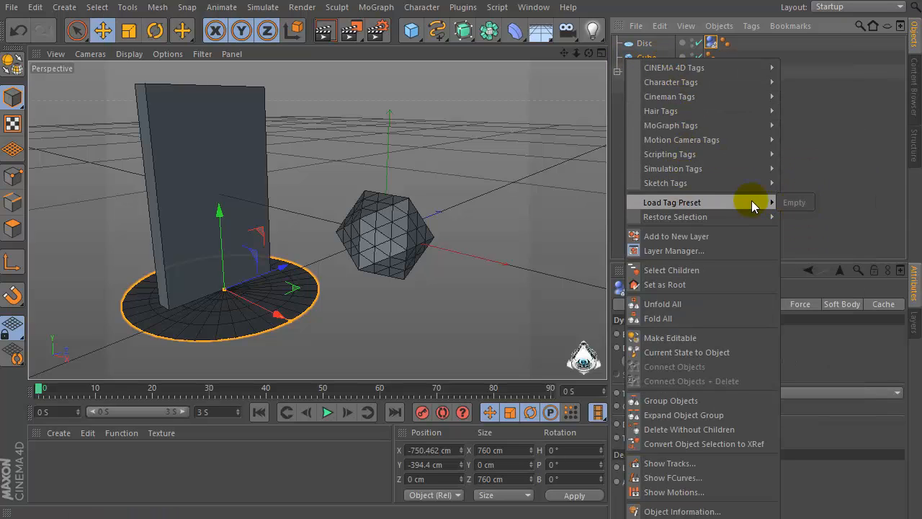
pyautogui.moveTo(736, 184)
pyautogui.moveTo(732, 167)
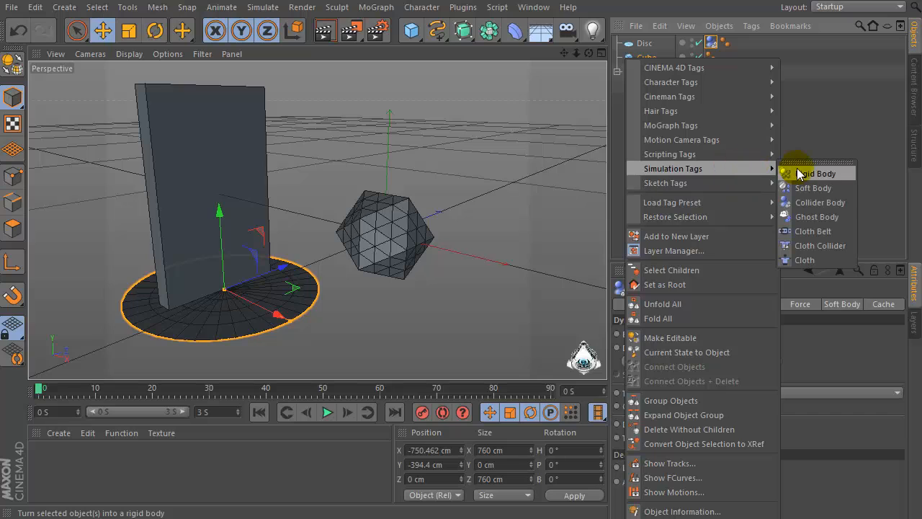
pyautogui.click(822, 202)
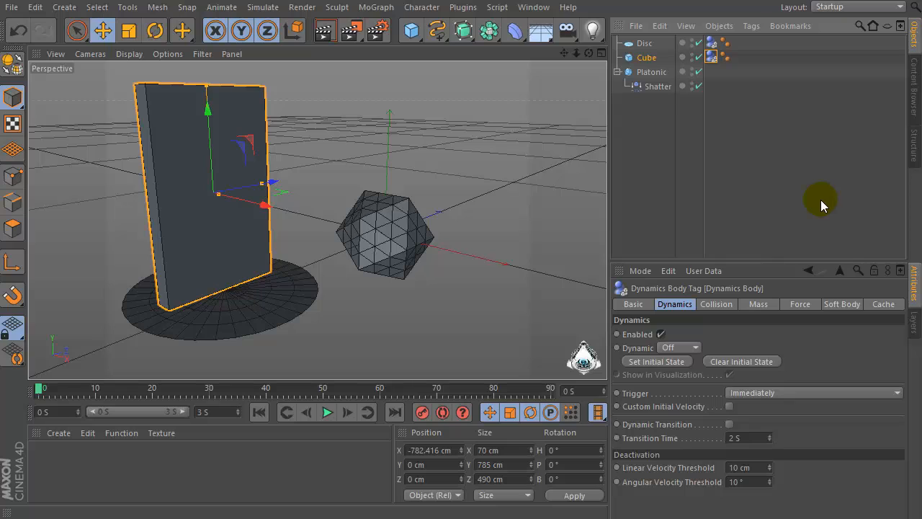
# Add a MoGraph Fracture object to the scene
pyautogui.click(655, 74)
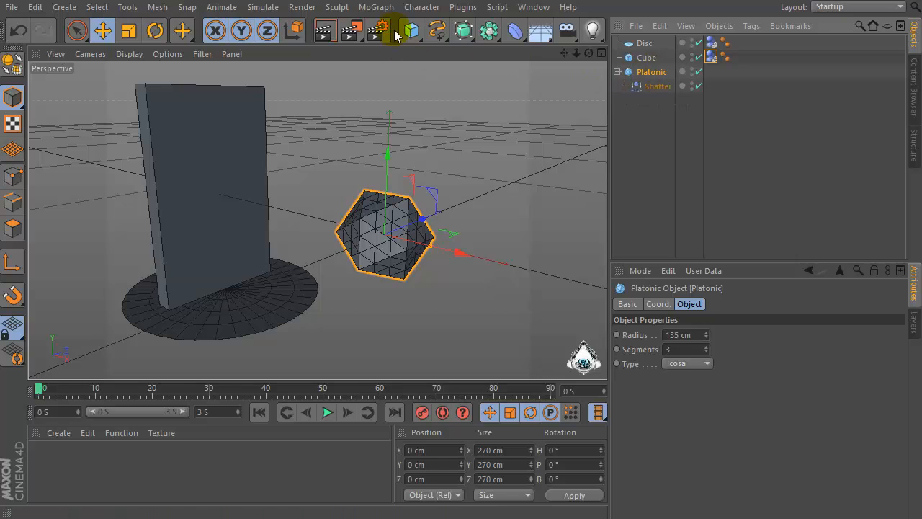
pyautogui.click(379, 8)
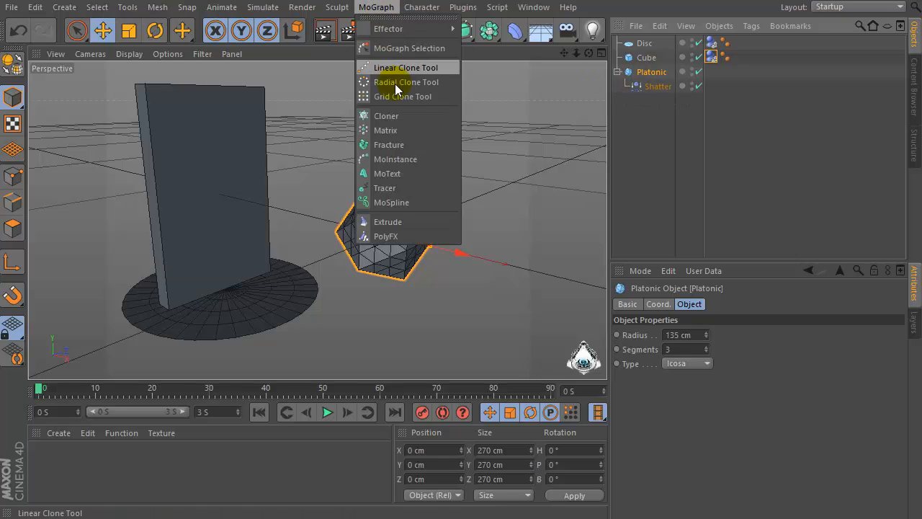
pyautogui.click(416, 144)
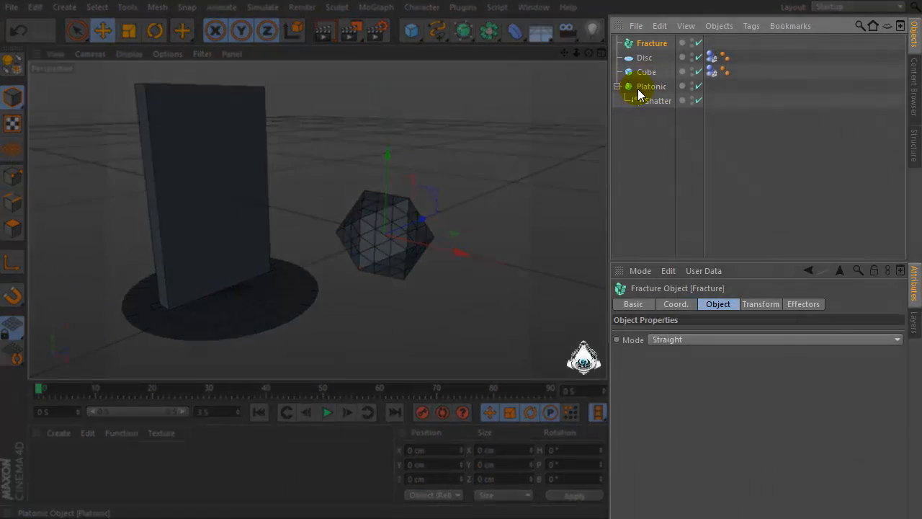
# Nest the platonic with its shatter deformer under the Fracture object
pyautogui.moveTo(638, 89); pyautogui.dragTo(640, 44)
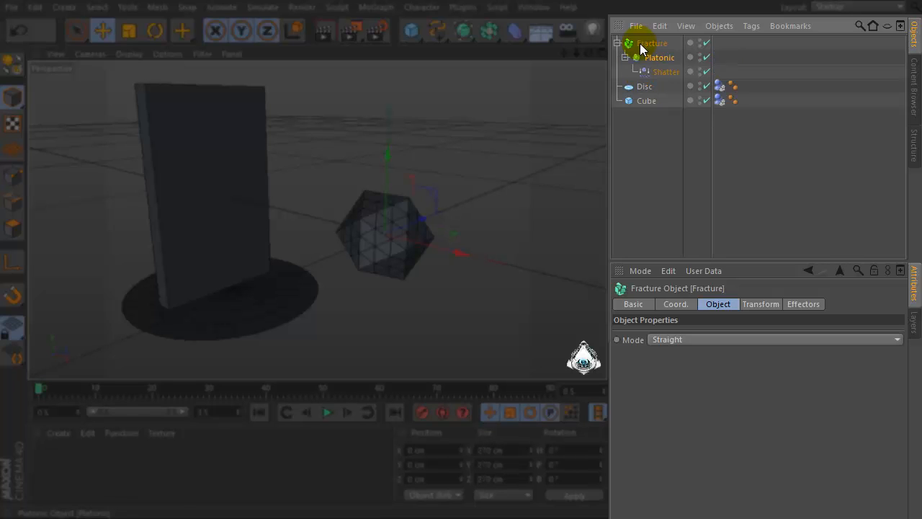
pyautogui.click(652, 43)
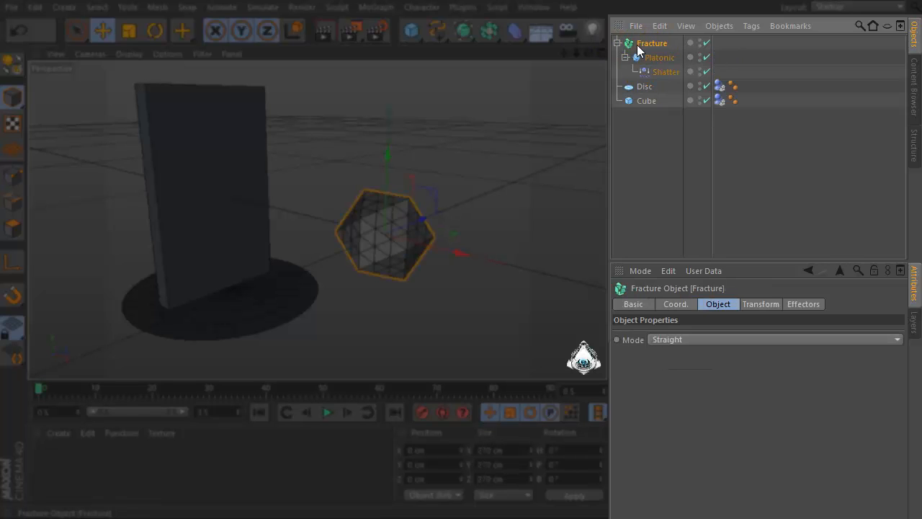
pyautogui.click(667, 58)
# Set the Fracture object's mode to Explode Segments & Connect
pyautogui.click(656, 72)
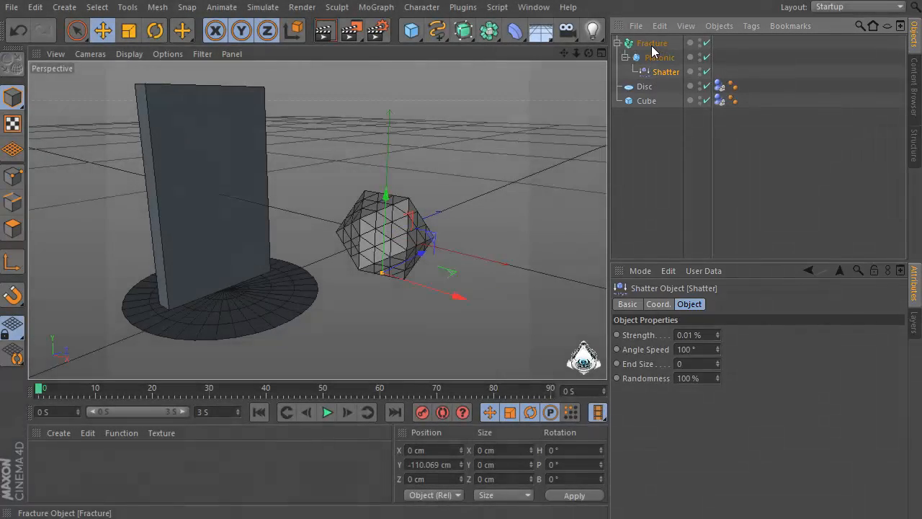
pyautogui.click(651, 45)
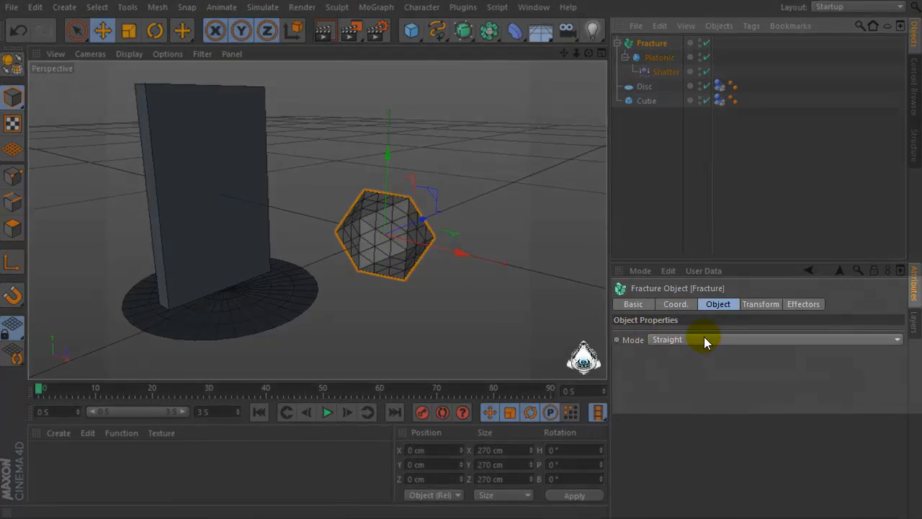
pyautogui.click(704, 340)
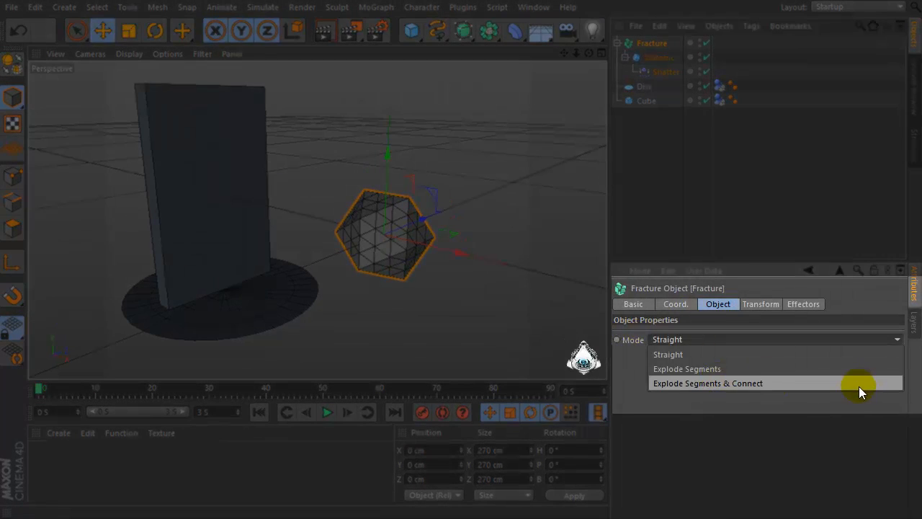
pyautogui.click(732, 383)
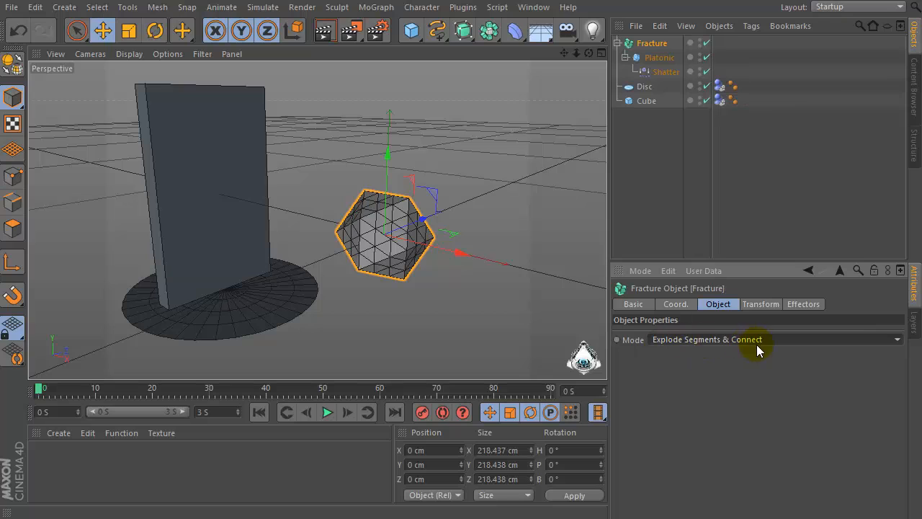
# Add a Rigid Body simulation tag to the platonic
pyautogui.click(652, 58)
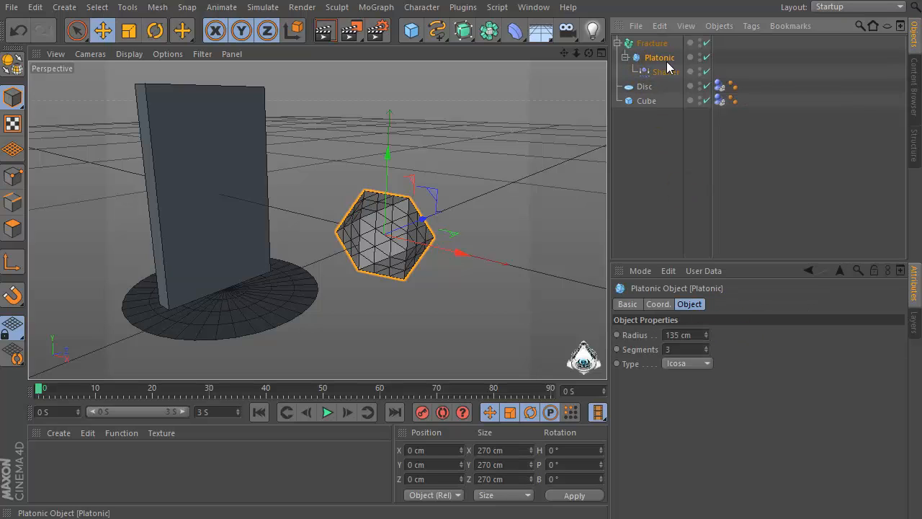
pyautogui.click(693, 334)
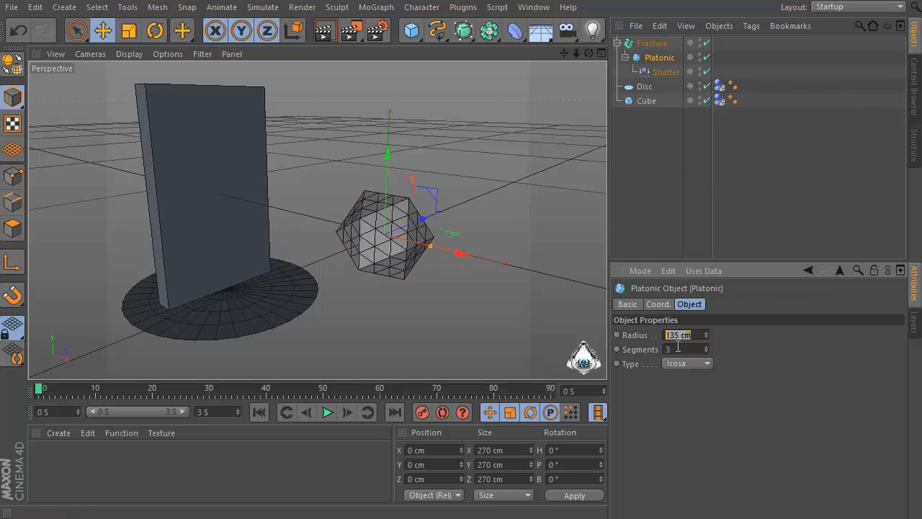
pyautogui.click(666, 72)
pyautogui.click(696, 334)
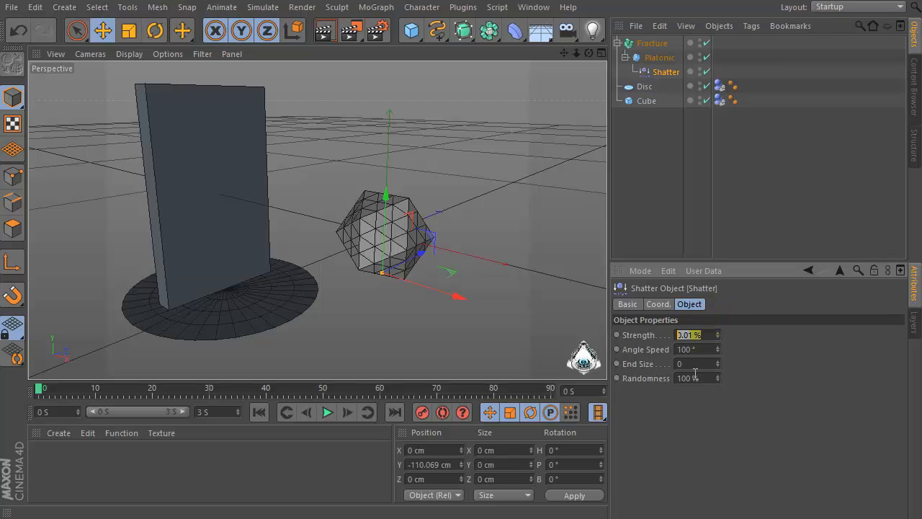
pyautogui.click(639, 56)
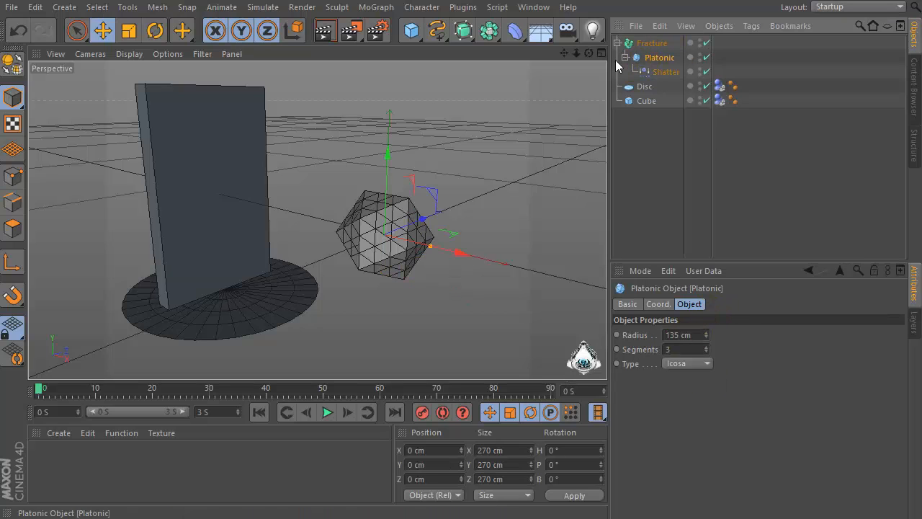
pyautogui.rightClick(663, 59)
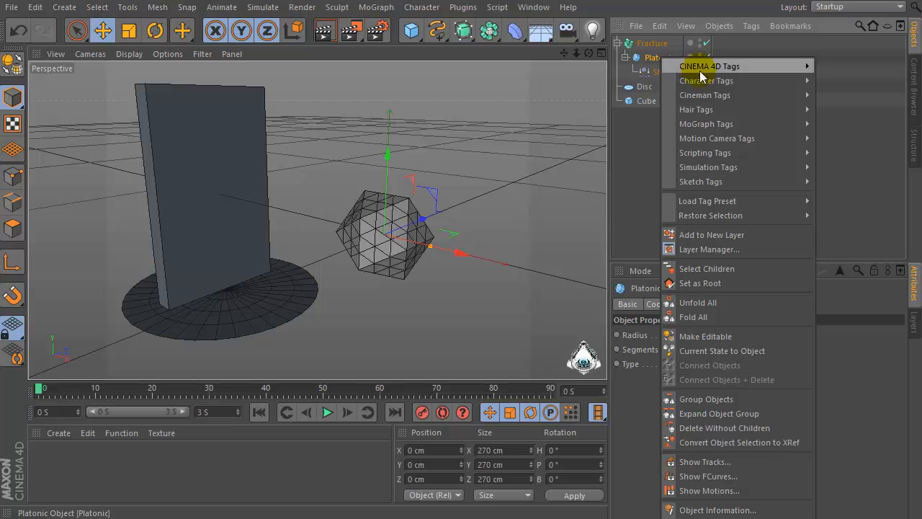
pyautogui.moveTo(792, 167)
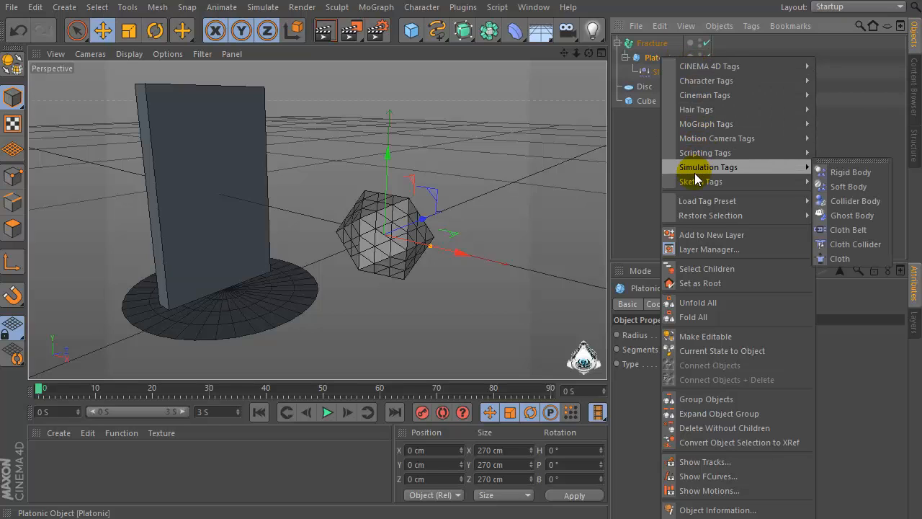
pyautogui.click(837, 173)
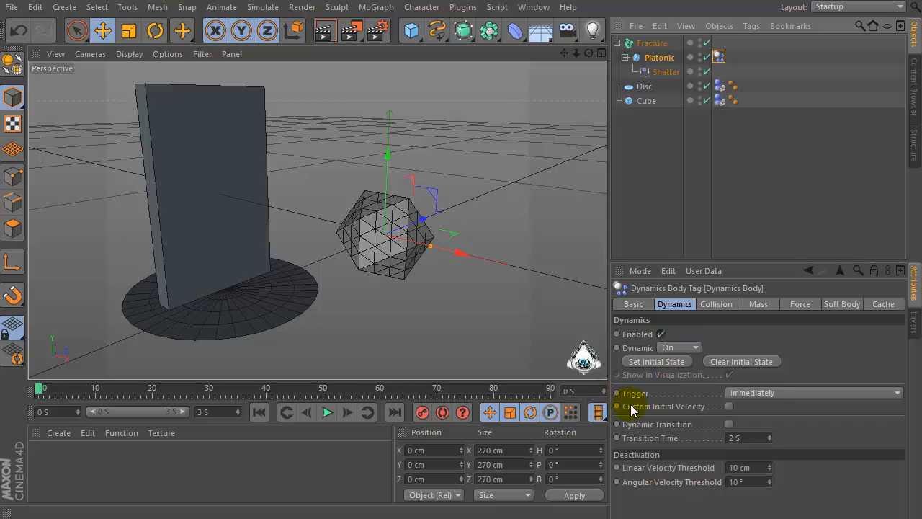
# Enable custom initial velocity on the rigid body and set the initial linear X velocity to -2500 cm
pyautogui.click(729, 406)
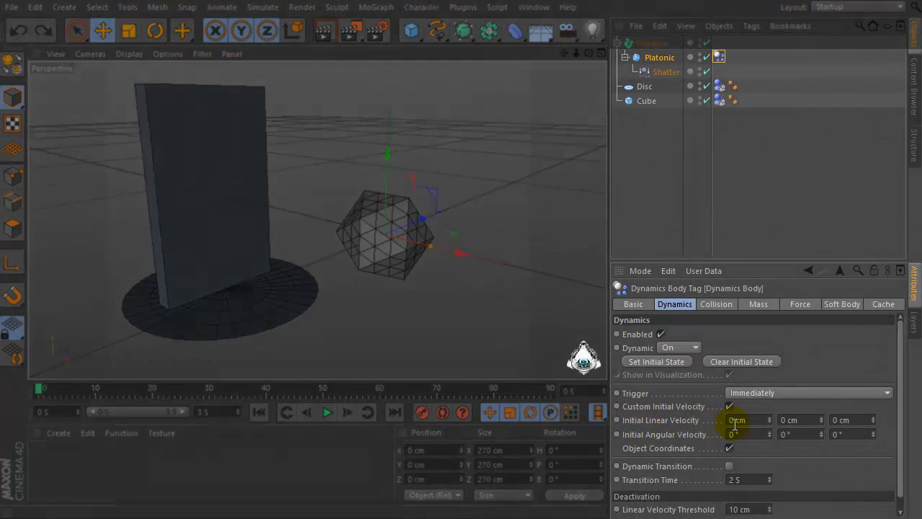
pyautogui.click(735, 419)
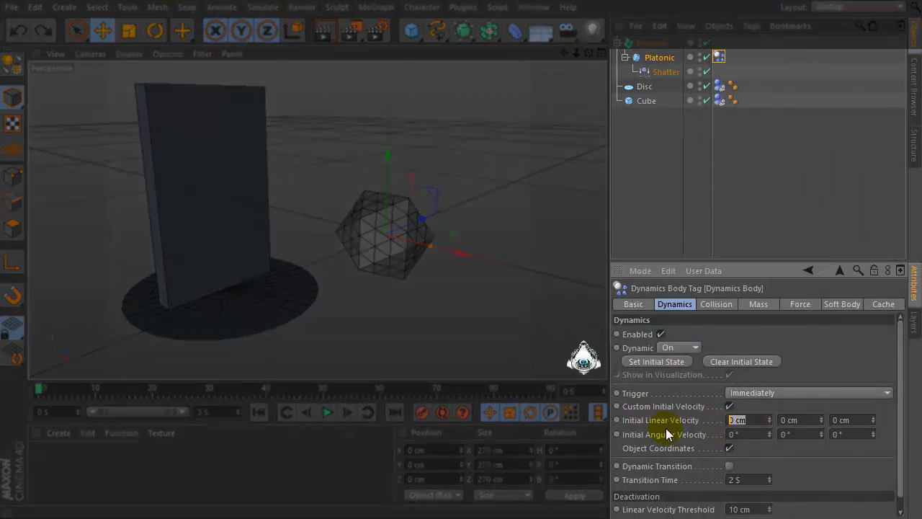
pyautogui.press('BackSpace')
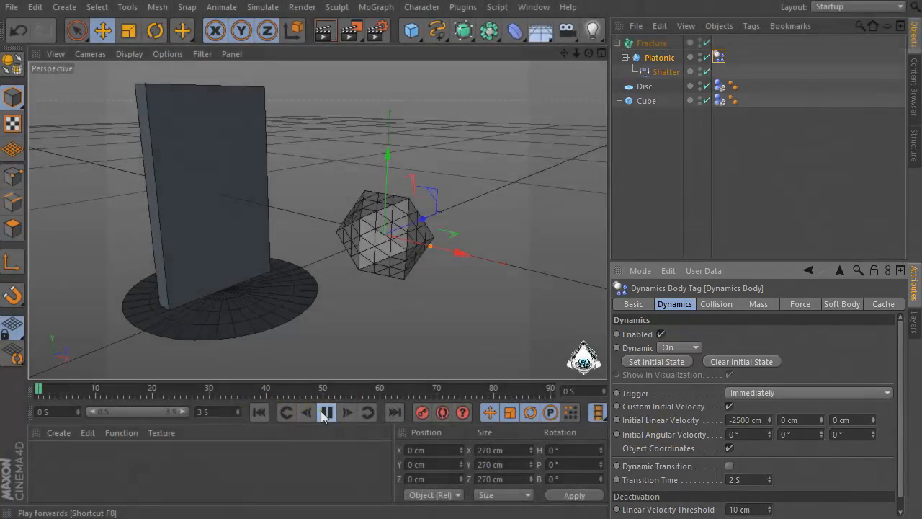
# Play the simulation and rewind the timeline to frame 0
pyautogui.click(324, 411)
pyautogui.click(322, 411)
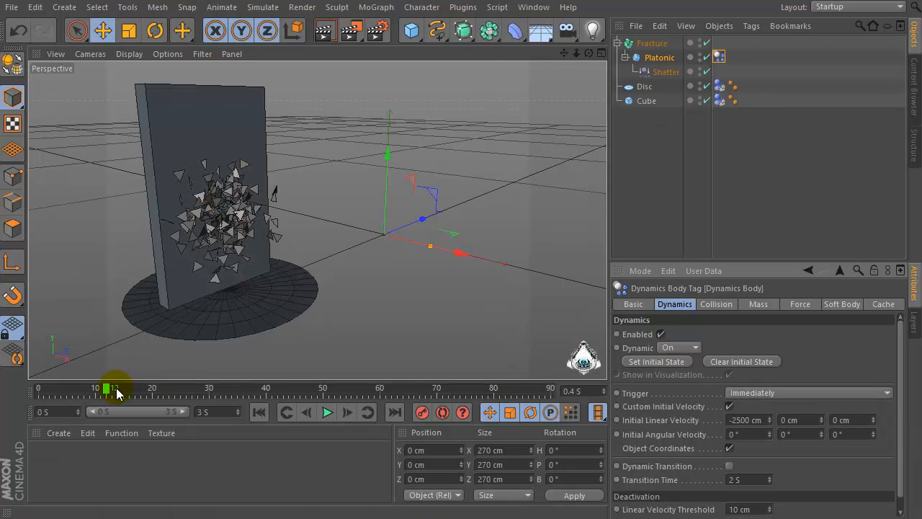
pyautogui.moveTo(110, 393); pyautogui.dragTo(40, 393)
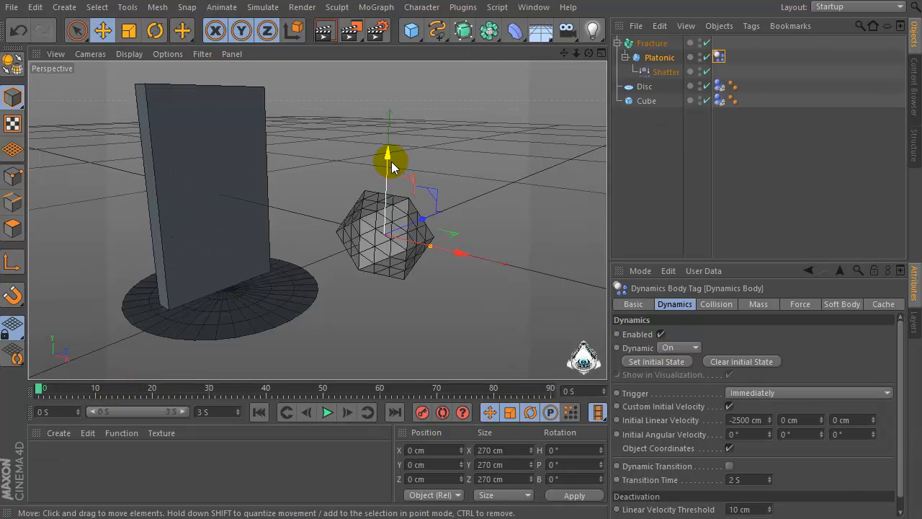
# Raise the platonic to about 113 cm on Y and replay the simulation from the start
pyautogui.moveTo(388, 154); pyautogui.dragTo(387, 114)
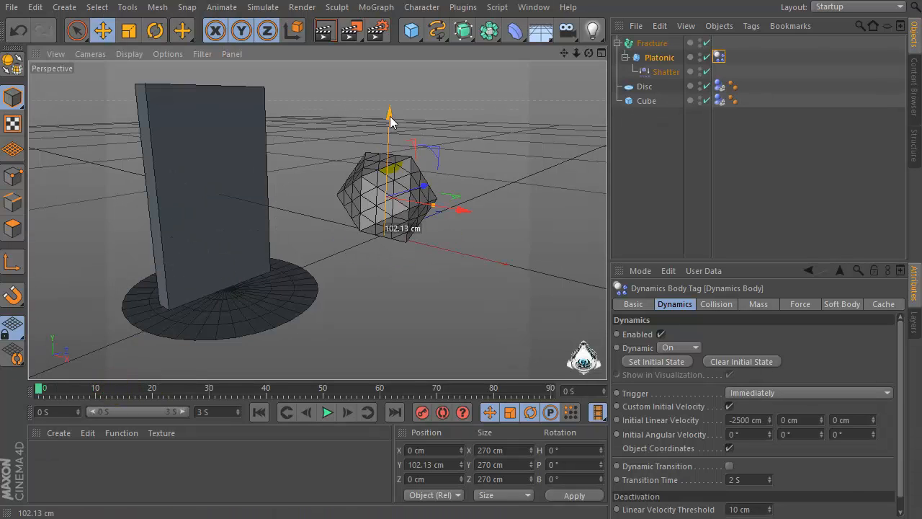
pyautogui.click(327, 412)
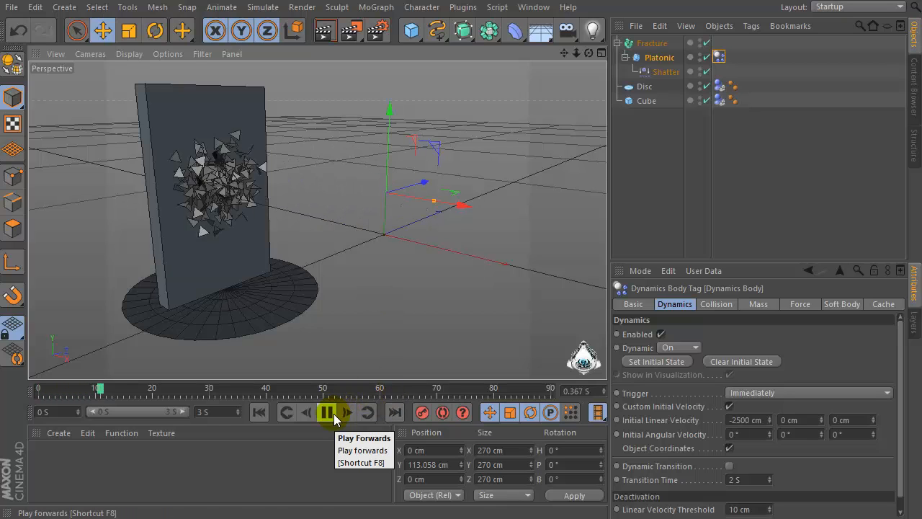
pyautogui.click(328, 412)
pyautogui.moveTo(115, 390); pyautogui.dragTo(39, 389)
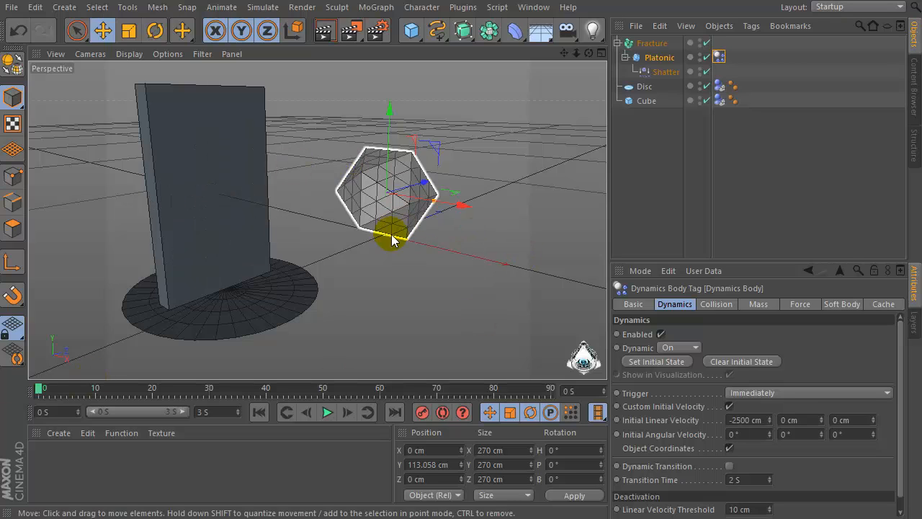
# Set the rigid body's collision bounce to 90%
pyautogui.click(718, 305)
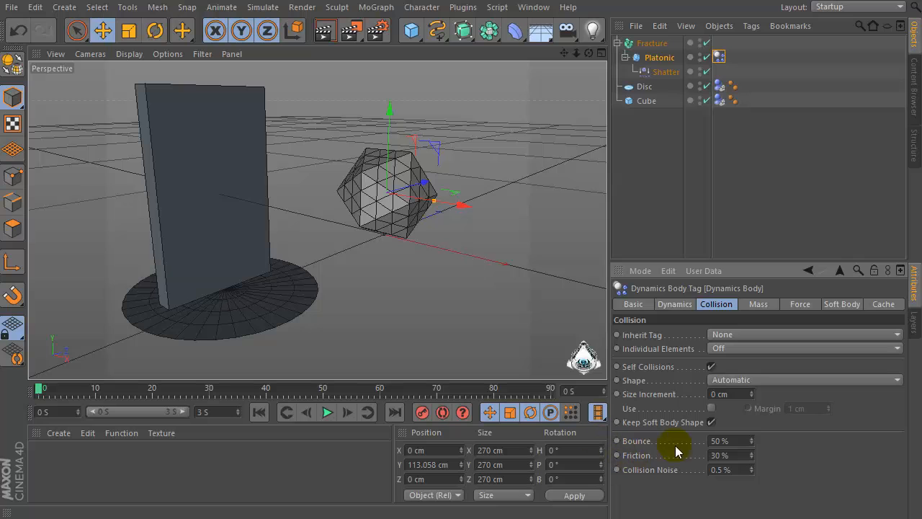
pyautogui.doubleClick(721, 440)
pyautogui.write('90')
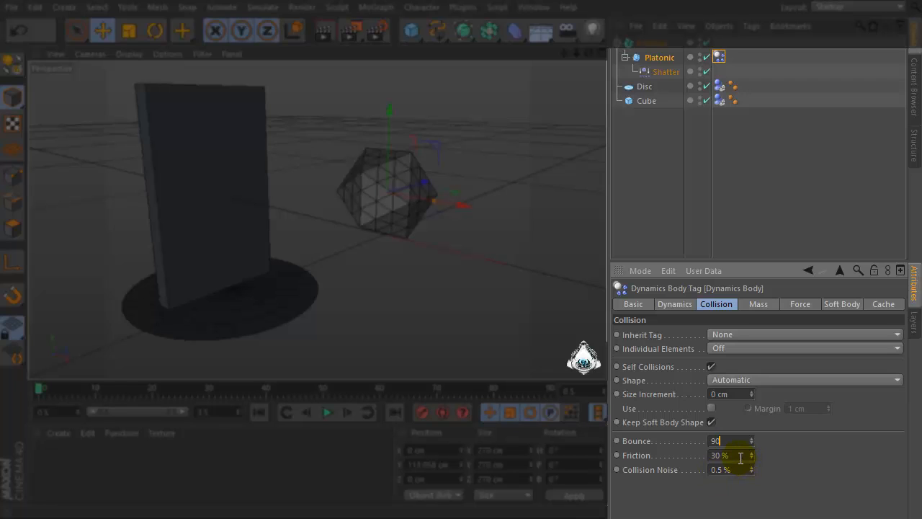
pyautogui.doubleClick(741, 456)
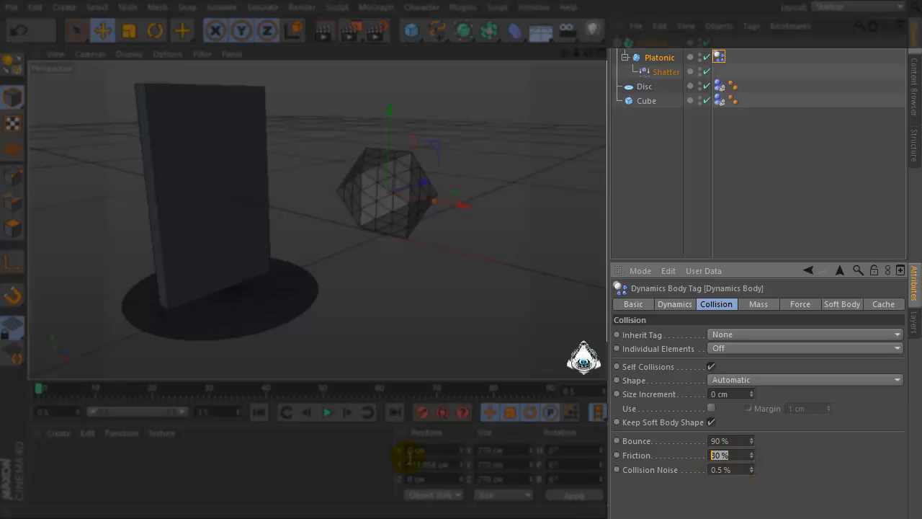
pyautogui.doubleClick(724, 440)
pyautogui.doubleClick(741, 456)
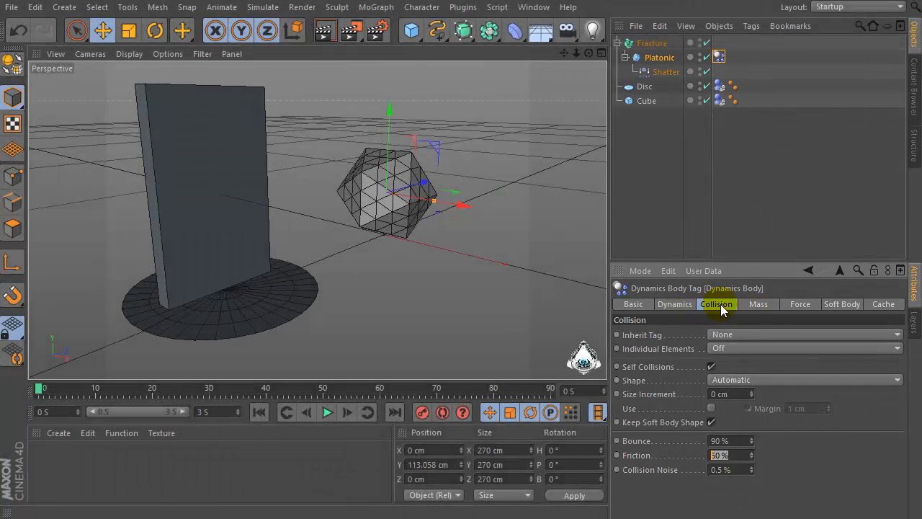
# Play the simulation with the new bounce and rewind the timeline to frame 0
pyautogui.click(681, 304)
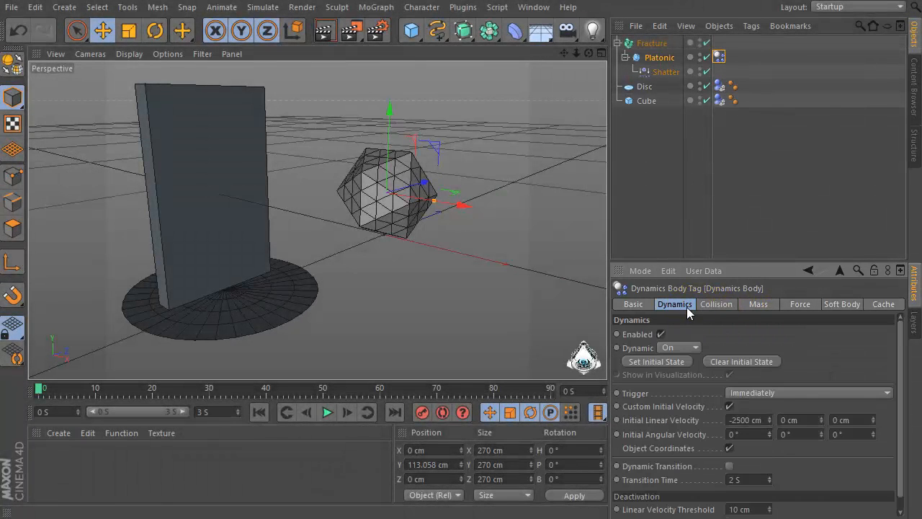
pyautogui.doubleClick(763, 420)
pyautogui.click(754, 422)
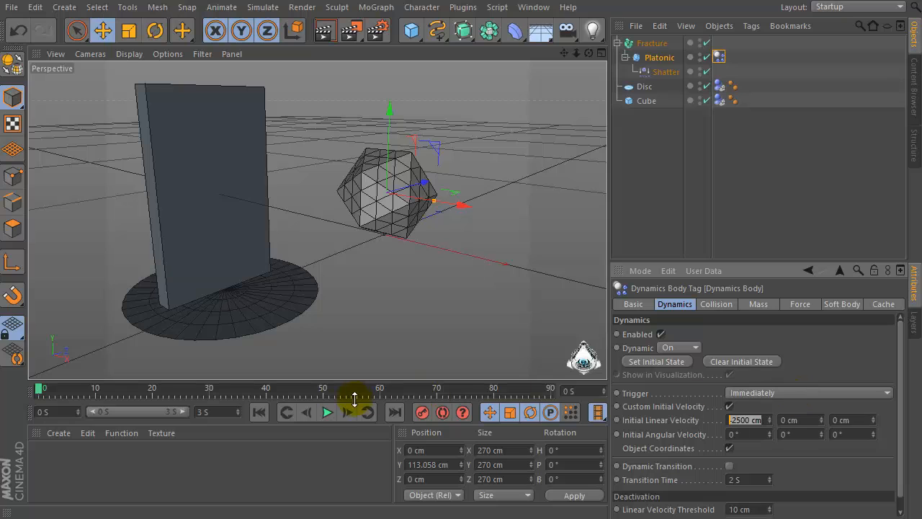
pyautogui.click(328, 412)
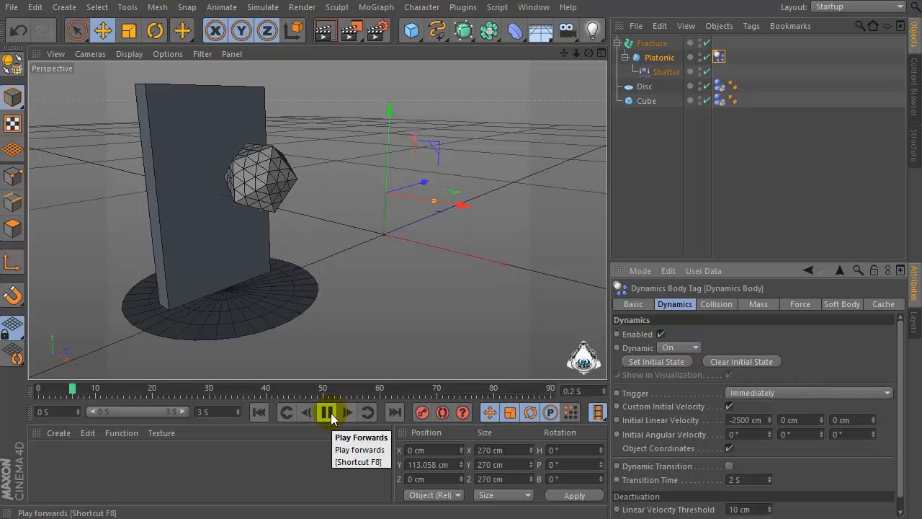
pyautogui.click(193, 229)
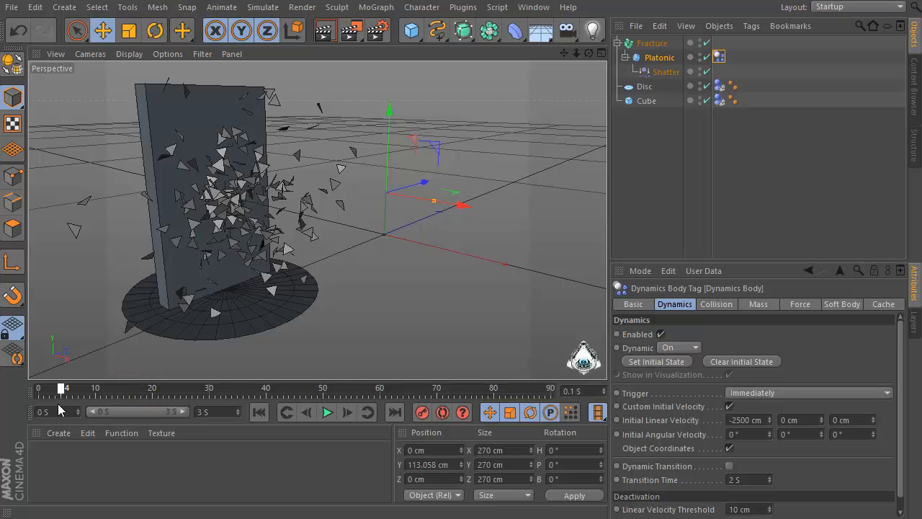
pyautogui.moveTo(58, 404); pyautogui.dragTo(19, 413)
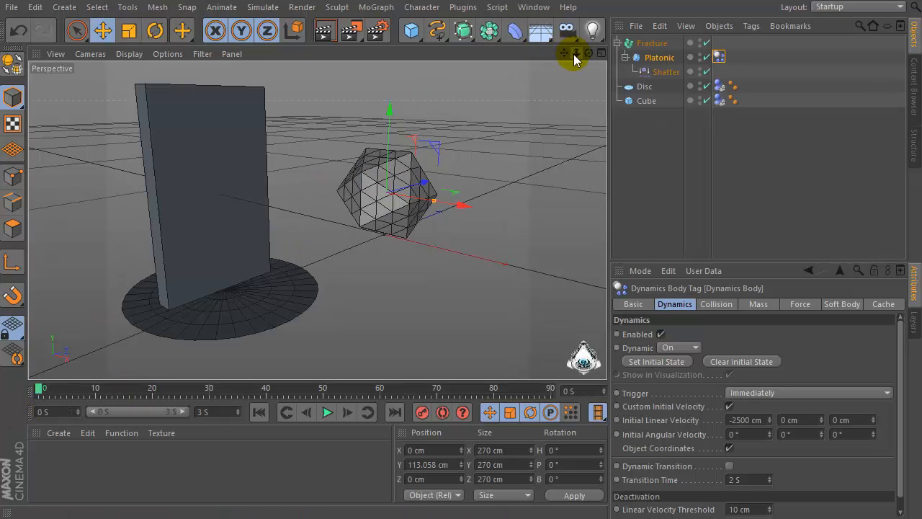
# Create a new material and open it in the Material Editor
pyautogui.moveTo(574, 54); pyautogui.dragTo(319, 216)
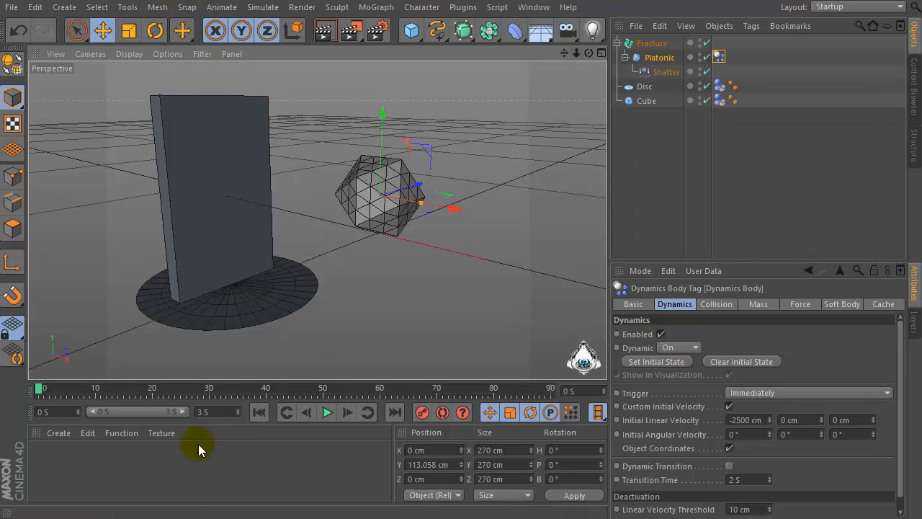
pyautogui.doubleClick(129, 458)
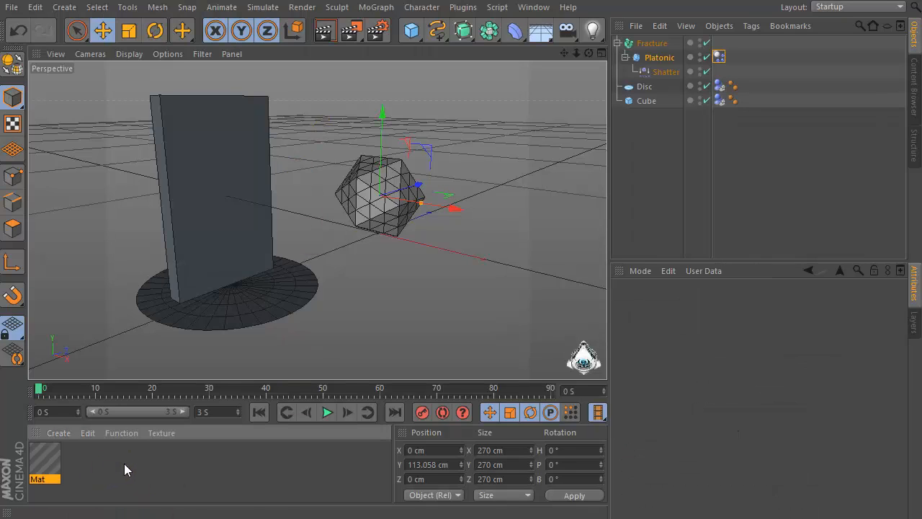
pyautogui.doubleClick(45, 462)
pyautogui.moveTo(259, 50); pyautogui.dragTo(388, 56)
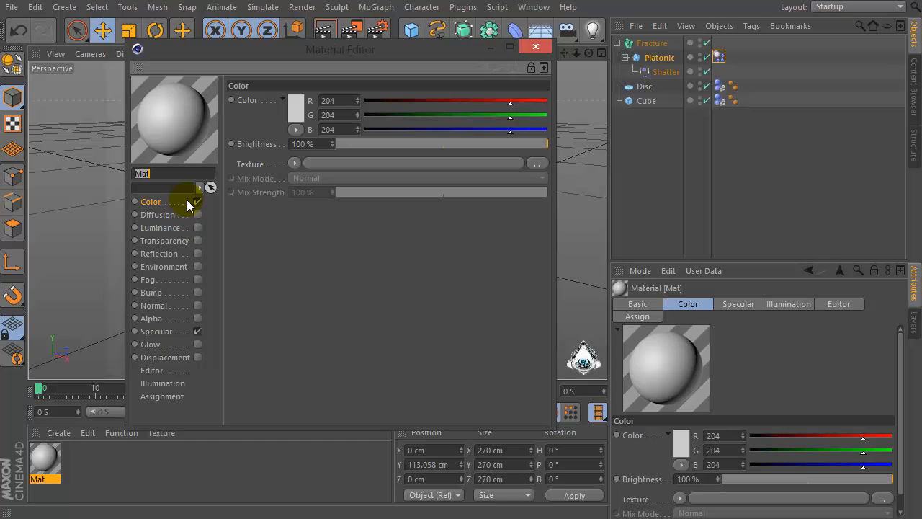
# Load a Gradient shader into the color channel's texture and set its type to 2D - Circular
pyautogui.click(294, 164)
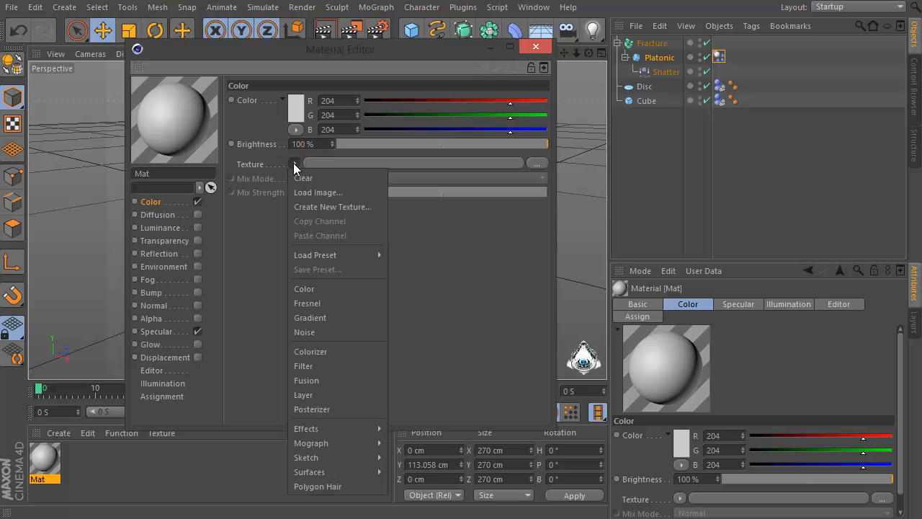
pyautogui.click(310, 317)
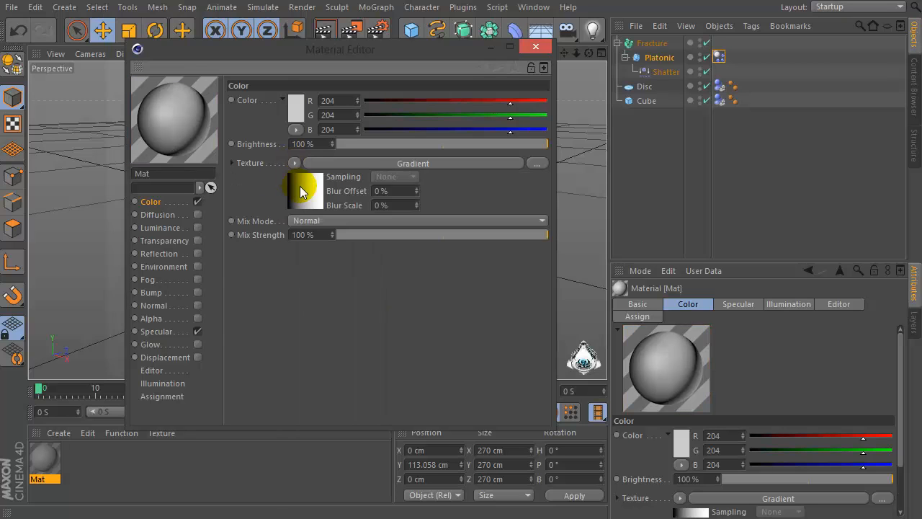
pyautogui.click(302, 186)
pyautogui.click(298, 223)
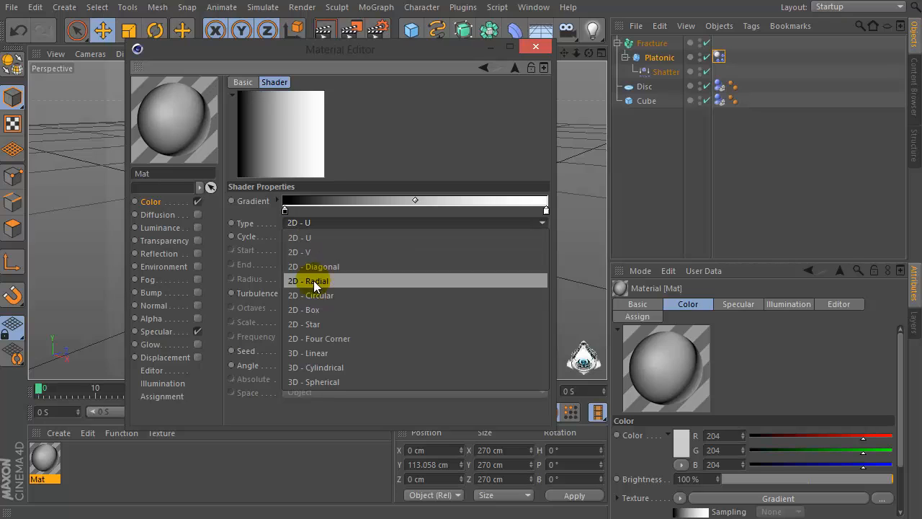
pyautogui.click(351, 295)
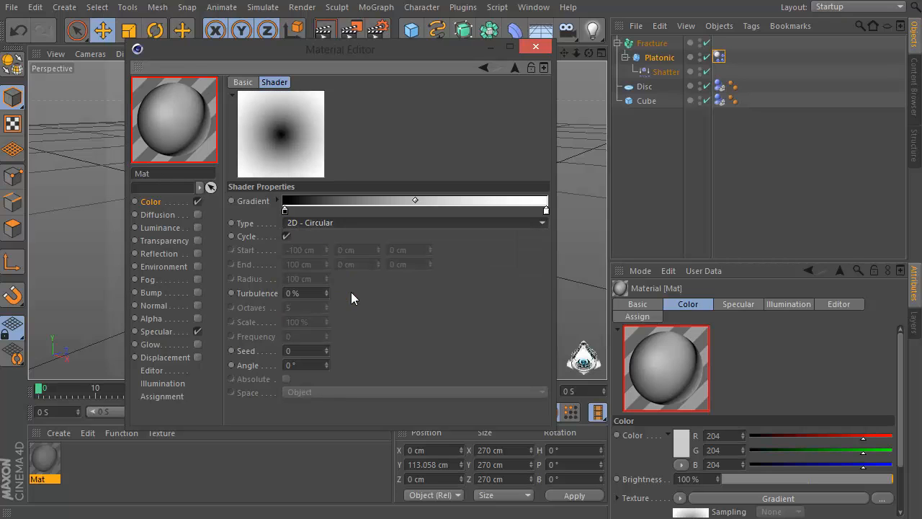
# Invert the gradient's knots and set the end knot to a dark desaturated blue
pyautogui.rightClick(286, 214)
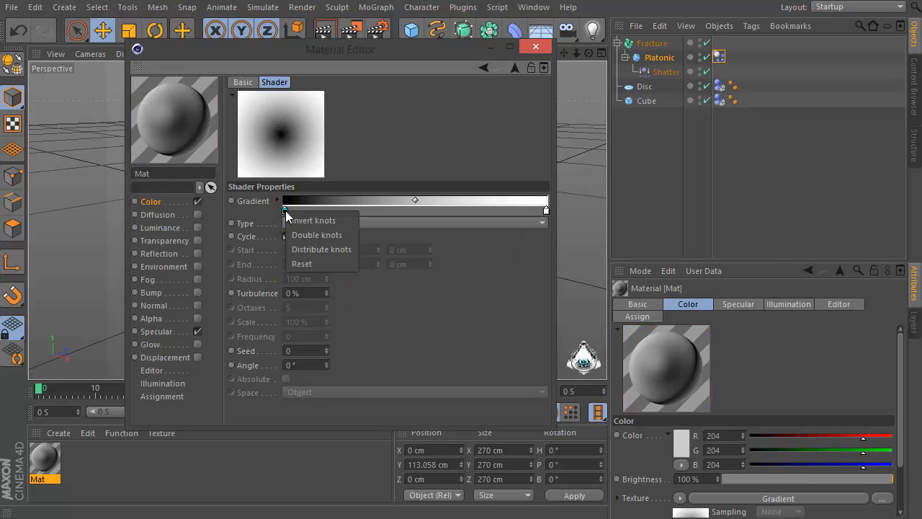
pyautogui.click(294, 221)
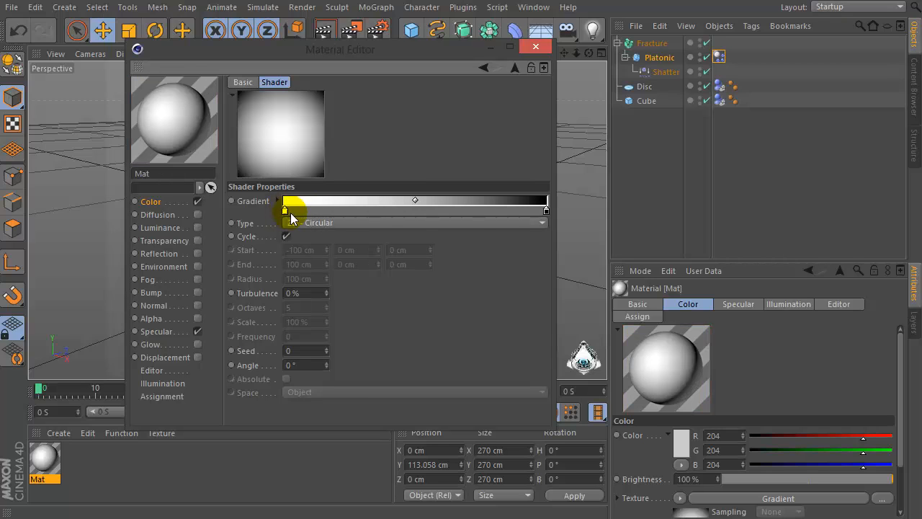
pyautogui.doubleClick(546, 211)
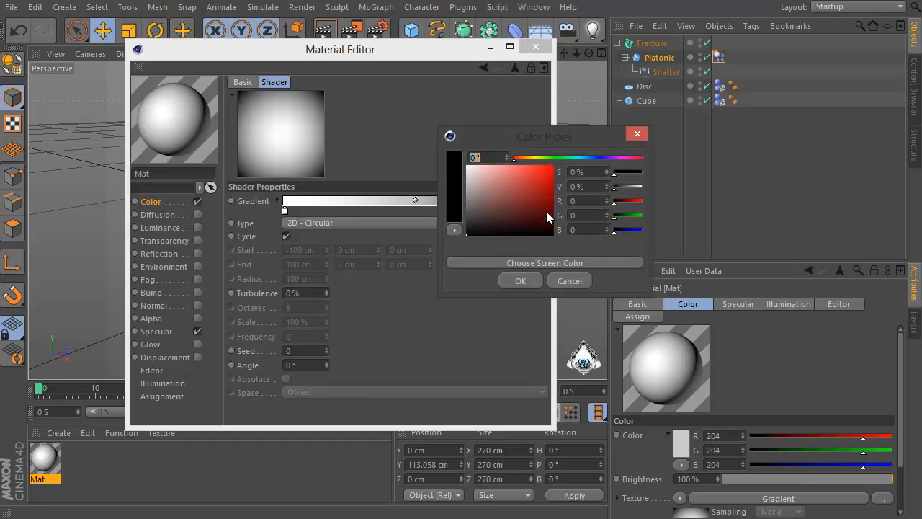
pyautogui.click(587, 157)
pyautogui.click(593, 157)
pyautogui.moveTo(478, 225); pyautogui.dragTo(501, 216)
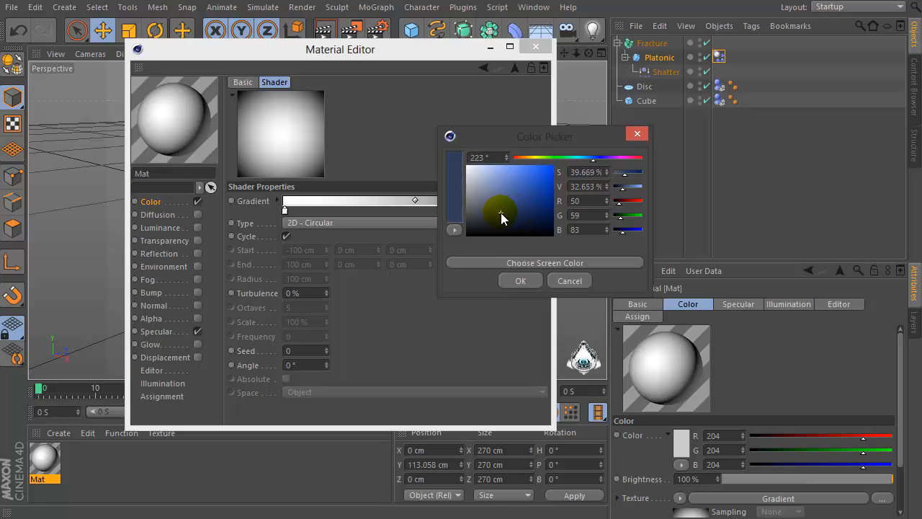
pyautogui.click(520, 280)
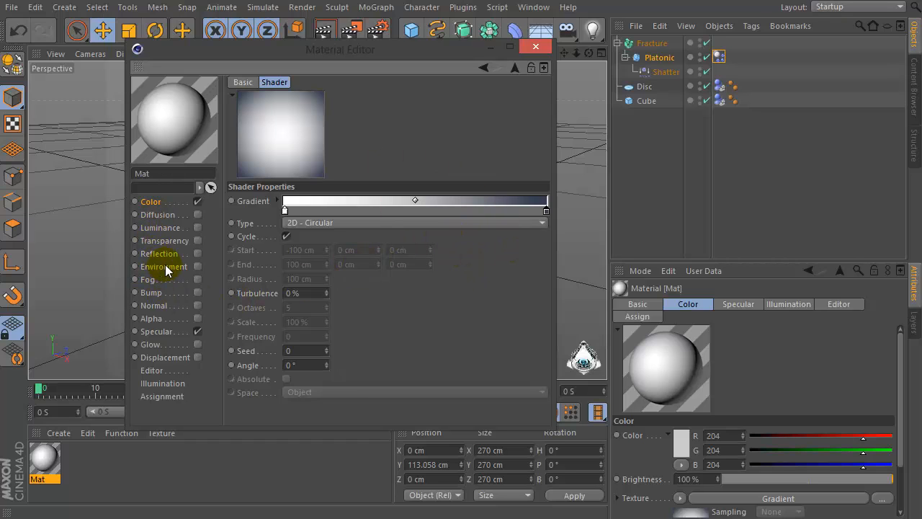
pyautogui.doubleClick(545, 211)
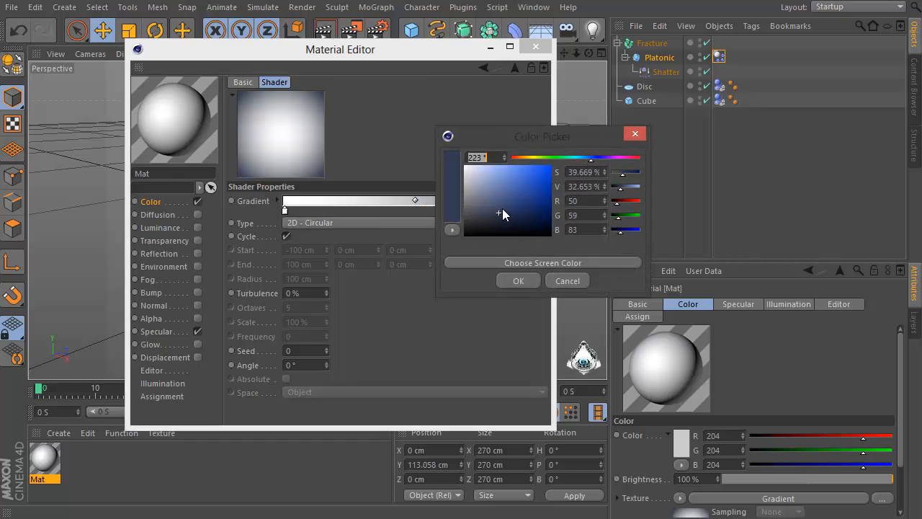
pyautogui.moveTo(502, 208); pyautogui.dragTo(491, 210)
pyautogui.click(515, 281)
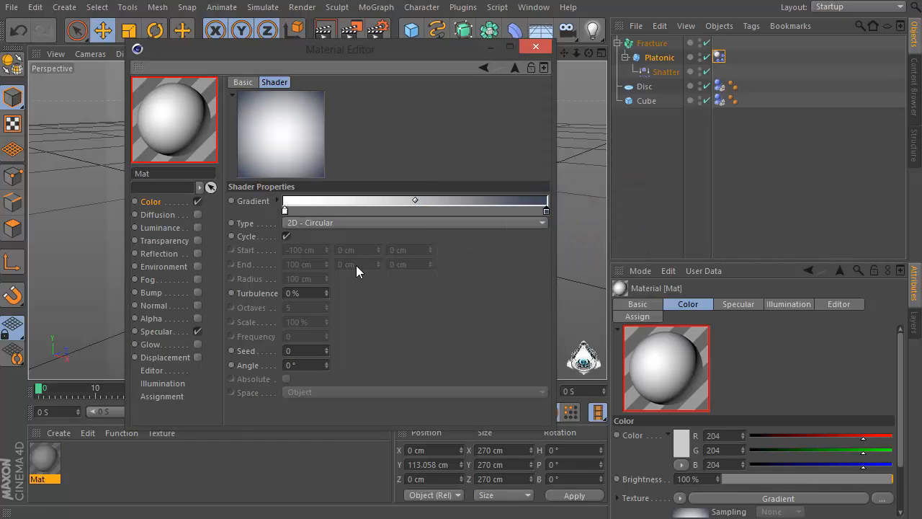
# Enable the Reflection channel and load a Fresnel shader into its texture
pyautogui.click(198, 253)
pyautogui.moveTo(374, 144); pyautogui.dragTo(211, 201)
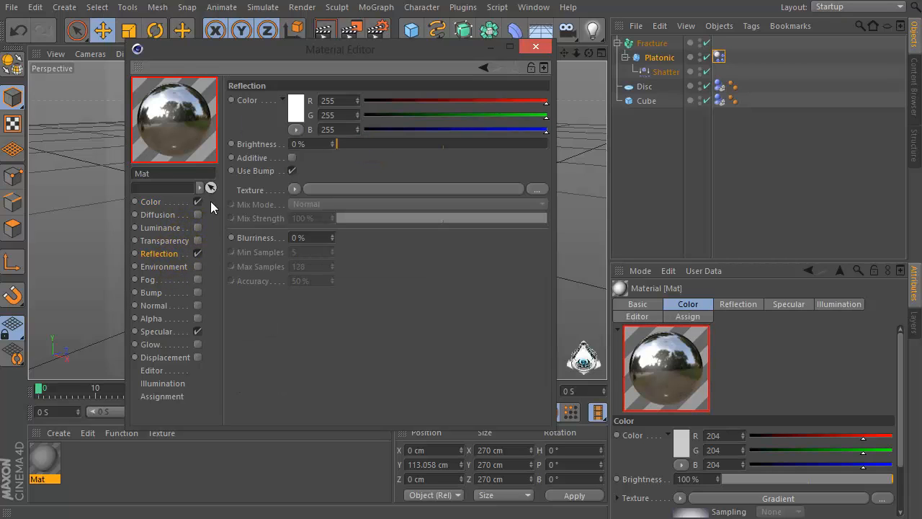
pyautogui.click(295, 190)
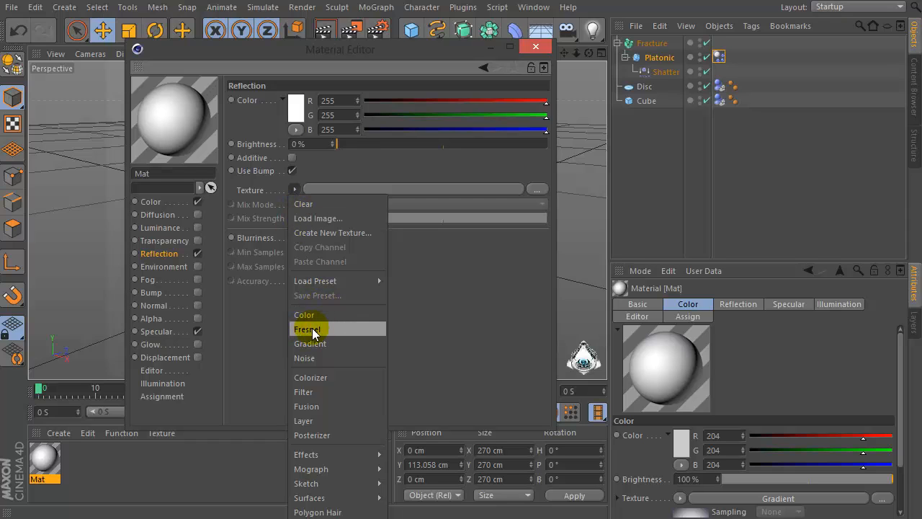
pyautogui.click(332, 327)
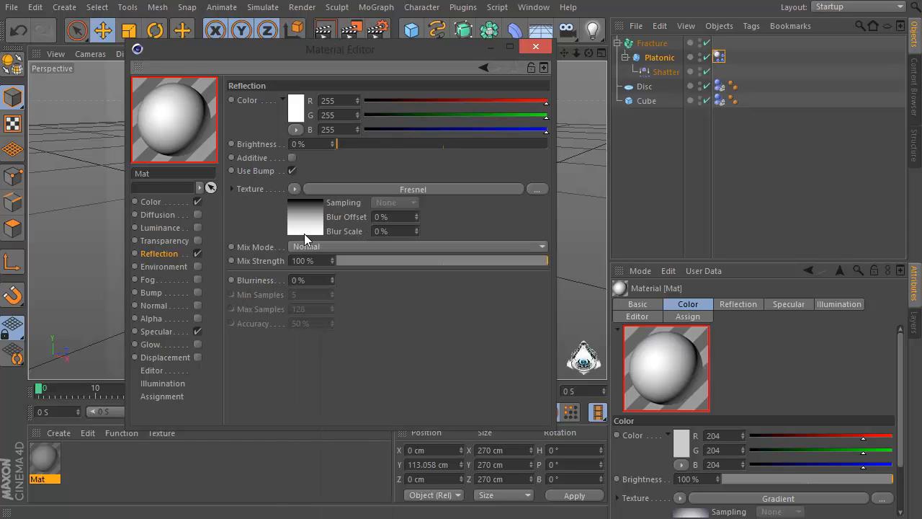
# Invert the Fresnel gradient's knots and set the first knot to light grey (R, G, B 210)
pyautogui.click(304, 229)
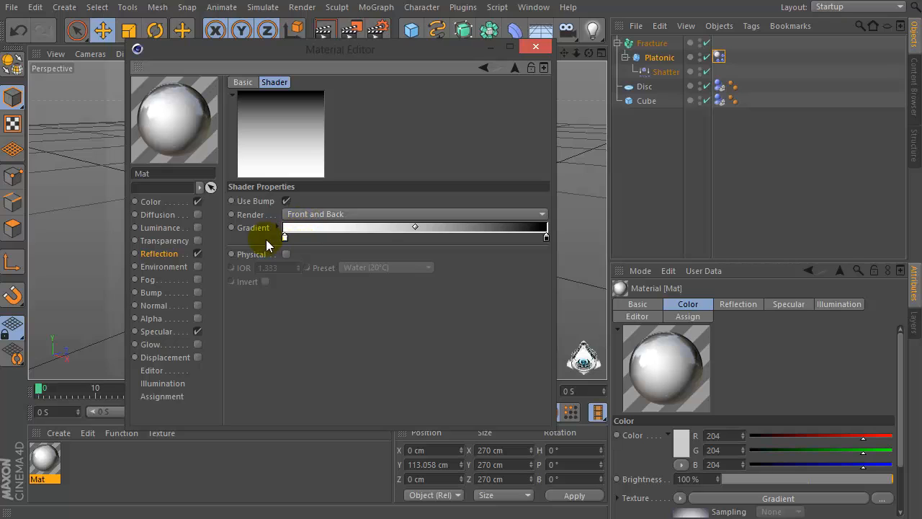
pyautogui.rightClick(285, 237)
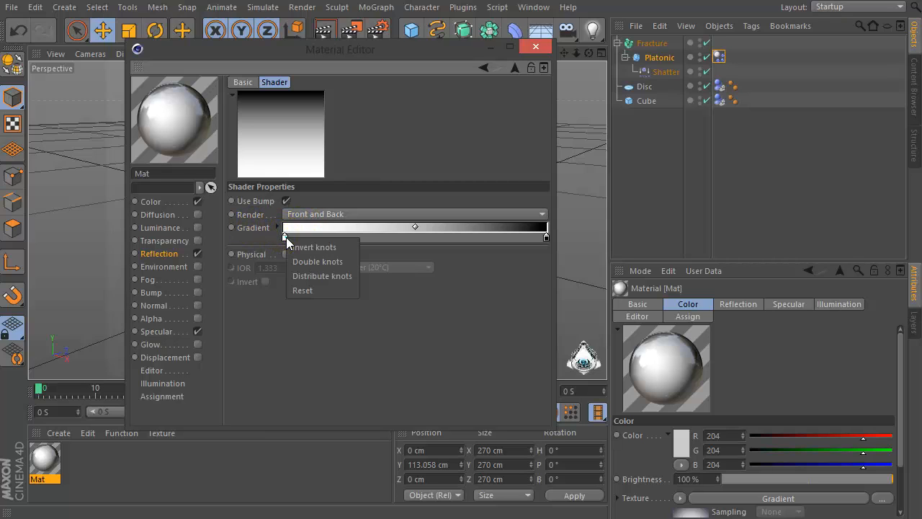
pyautogui.click(324, 246)
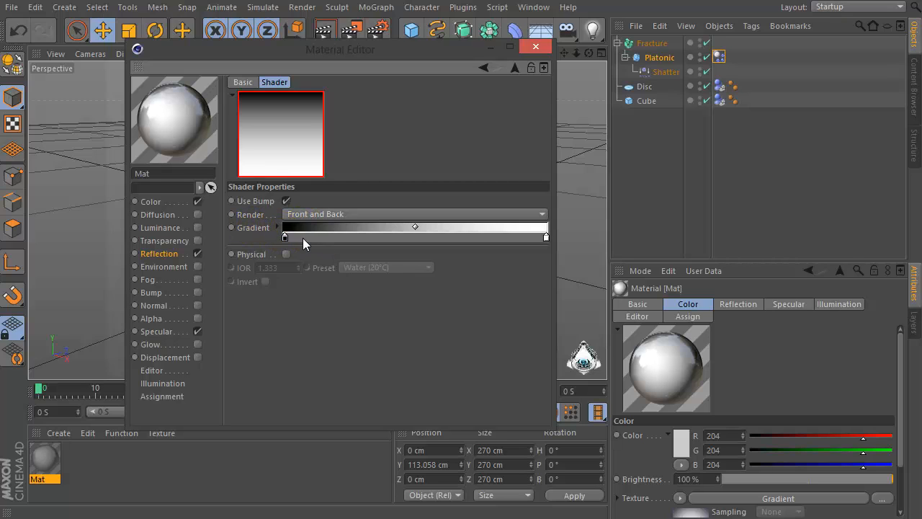
pyautogui.doubleClick(285, 237)
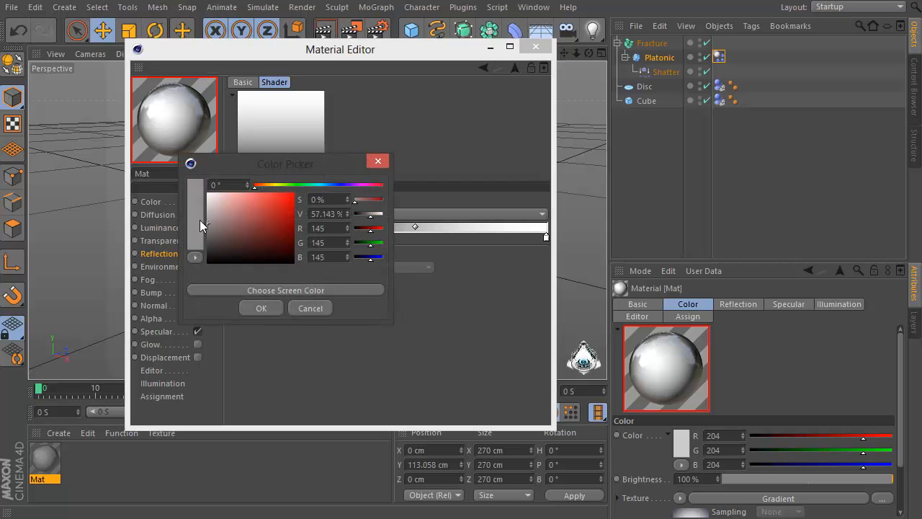
pyautogui.moveTo(194, 224)
pyautogui.mouseDown()
pyautogui.moveTo(191, 217)
pyautogui.moveTo(220, 287)
pyautogui.mouseUp()
pyautogui.moveTo(208, 227); pyautogui.dragTo(194, 206)
pyautogui.click(241, 309)
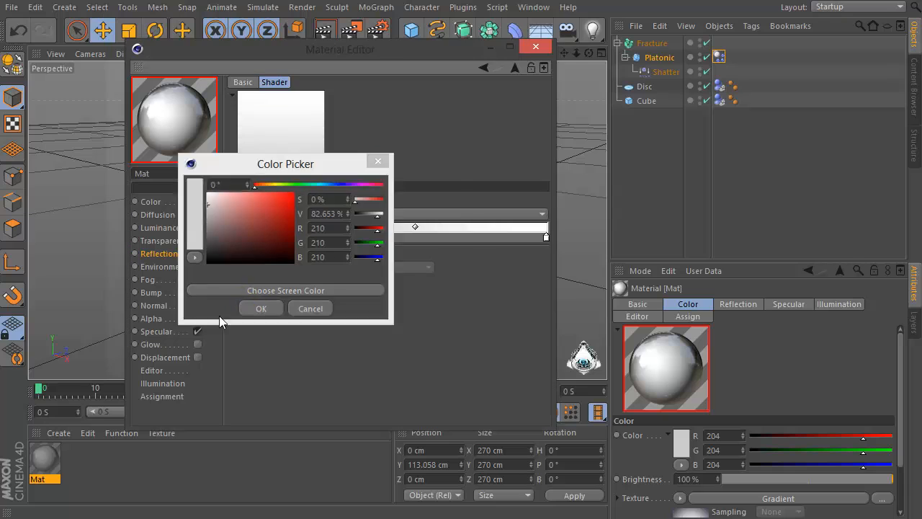
pyautogui.click(515, 67)
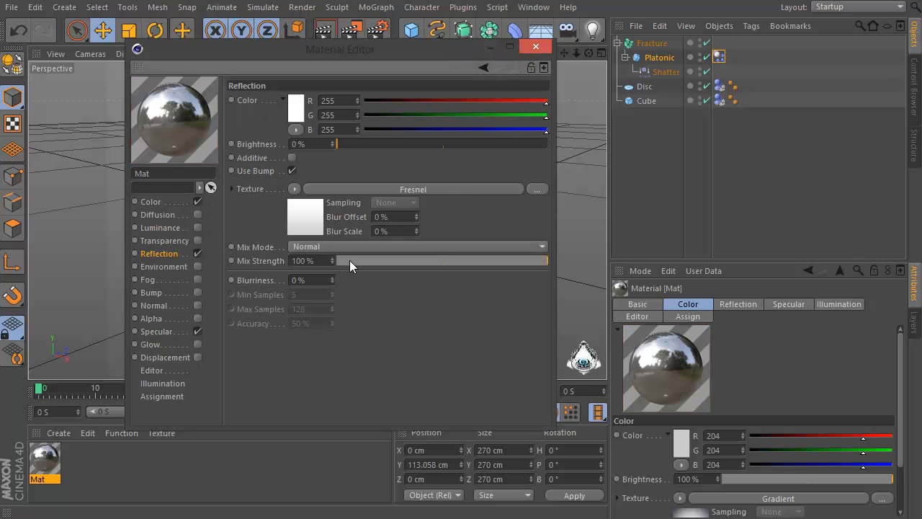
# Set the reflection mix strength to 10% and open the Specular channel
pyautogui.click(349, 260)
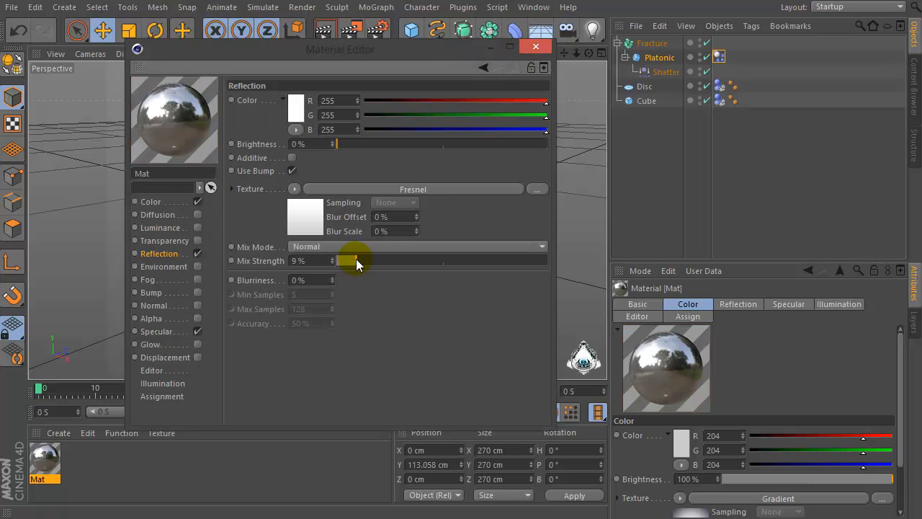
pyautogui.moveTo(356, 258); pyautogui.dragTo(358, 260)
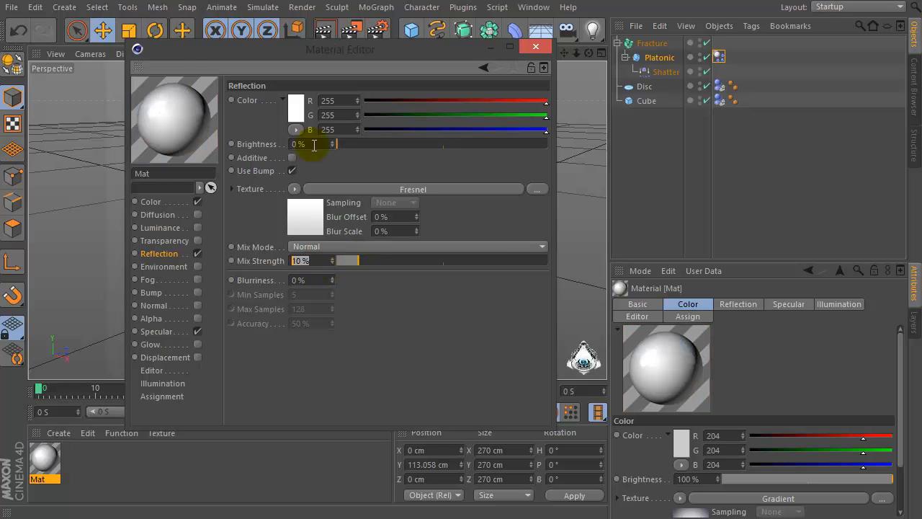
pyautogui.click(314, 145)
pyautogui.click(157, 333)
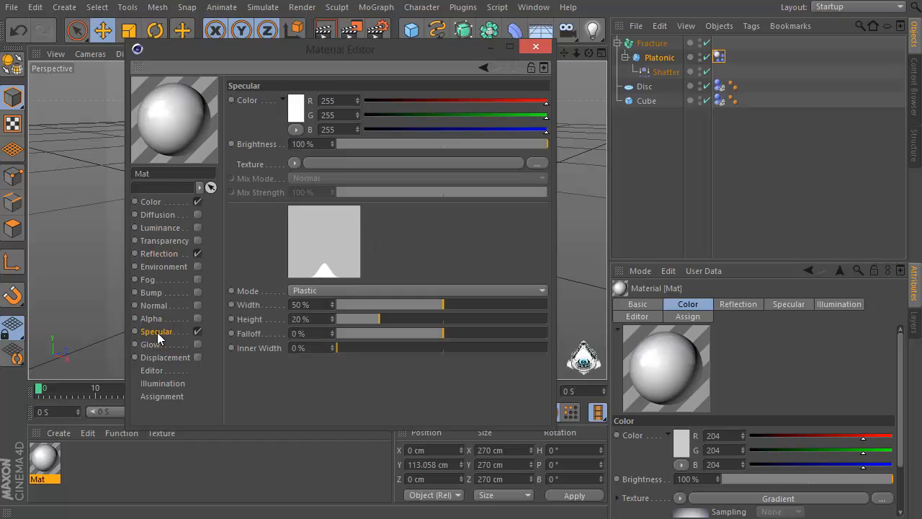
# Close the material editor and apply the gradient material to the disc floor
pyautogui.click(165, 254)
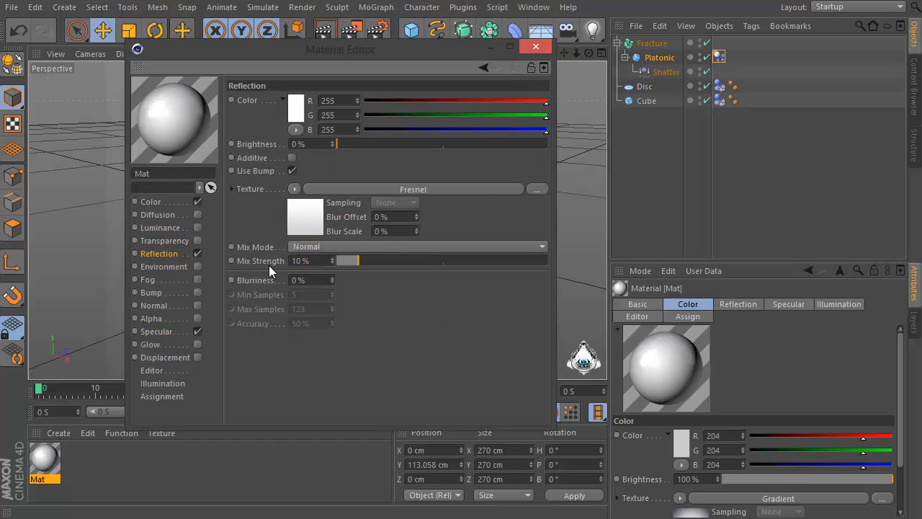
pyautogui.click(534, 48)
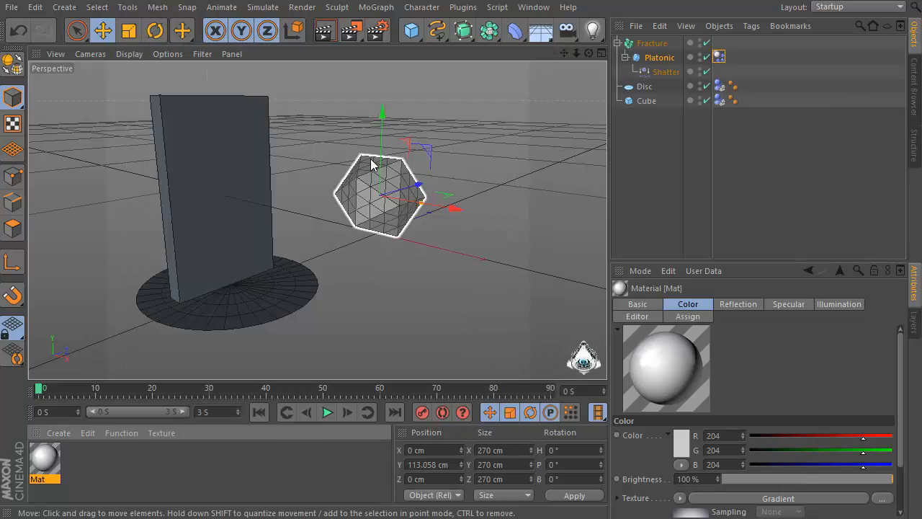
pyautogui.moveTo(202, 340); pyautogui.dragTo(216, 320)
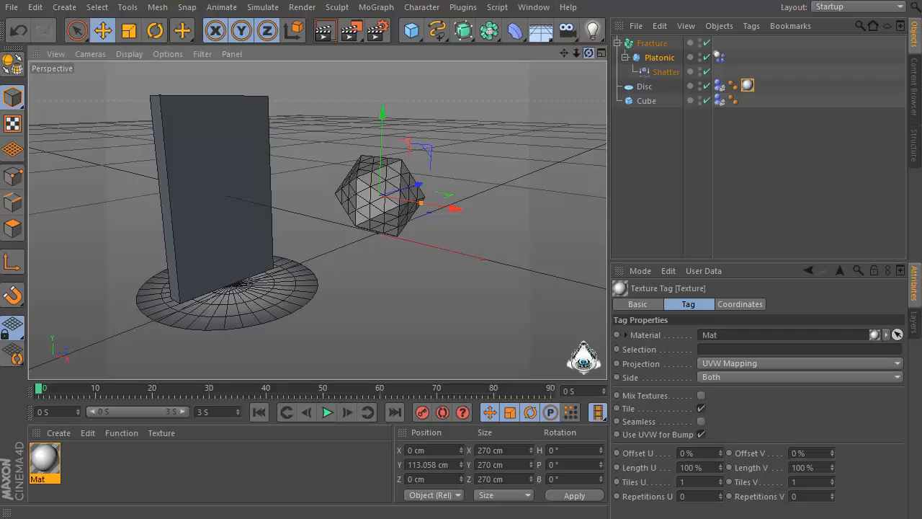
pyautogui.moveTo(588, 53)
pyautogui.mouseDown()
pyautogui.moveTo(606, 29)
pyautogui.moveTo(592, 49)
pyautogui.mouseUp()
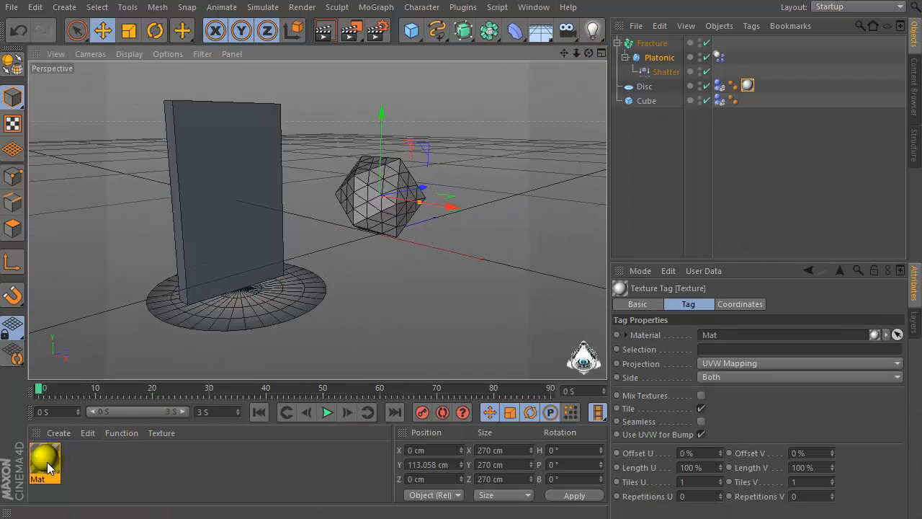
# Create a second material and set its color to black (R, G, B 0)
pyautogui.doubleClick(93, 458)
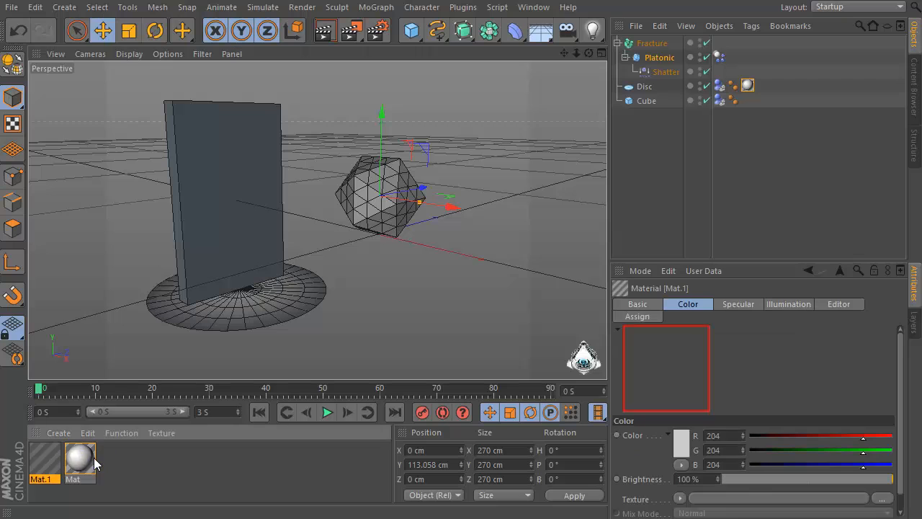
pyautogui.doubleClick(51, 464)
pyautogui.moveTo(212, 24); pyautogui.dragTo(441, 43)
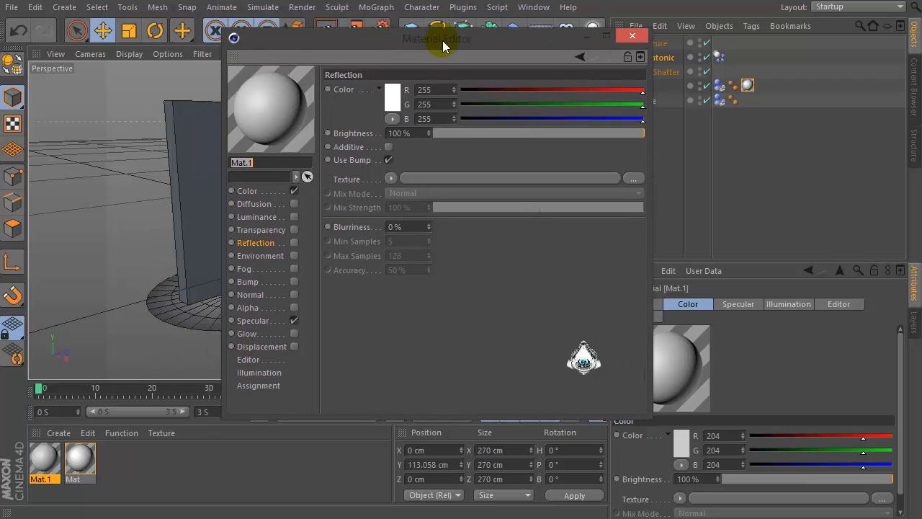
pyautogui.click(247, 192)
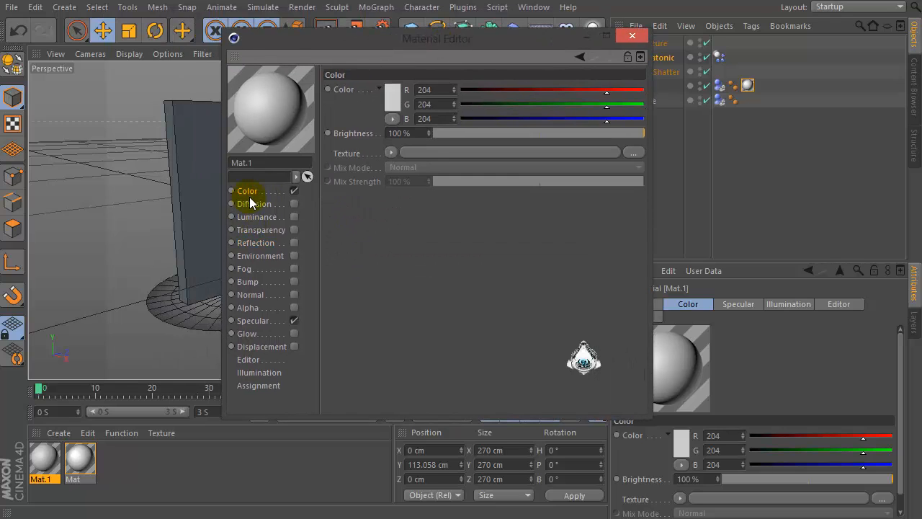
pyautogui.click(392, 153)
pyautogui.press('Escape')
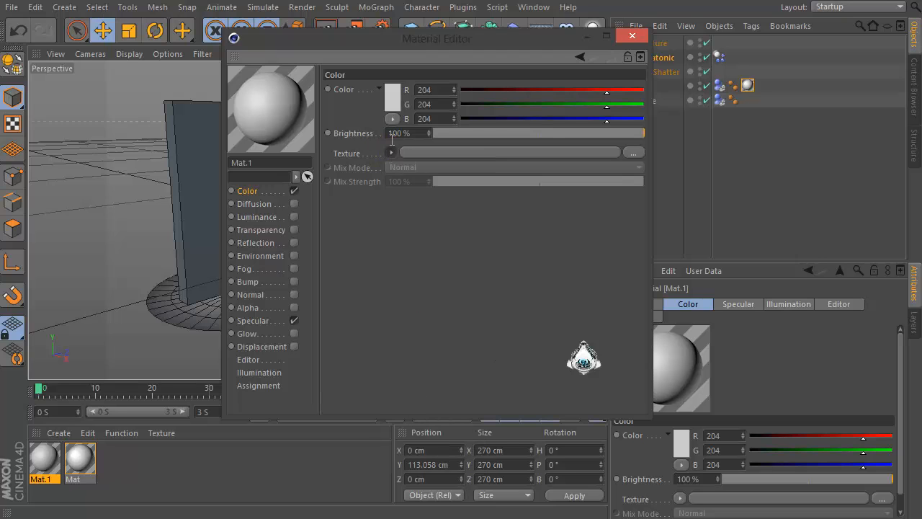
pyautogui.click(391, 101)
pyautogui.moveTo(339, 64); pyautogui.dragTo(232, 187)
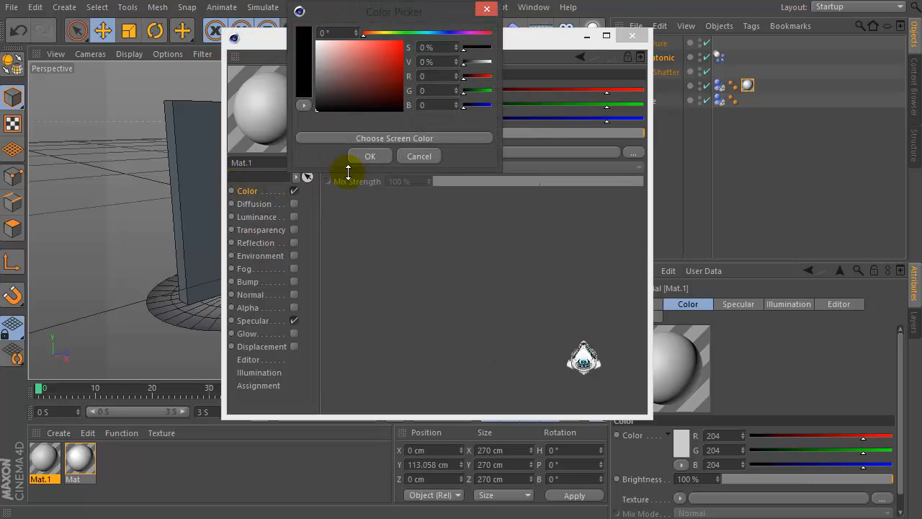
pyautogui.click(360, 158)
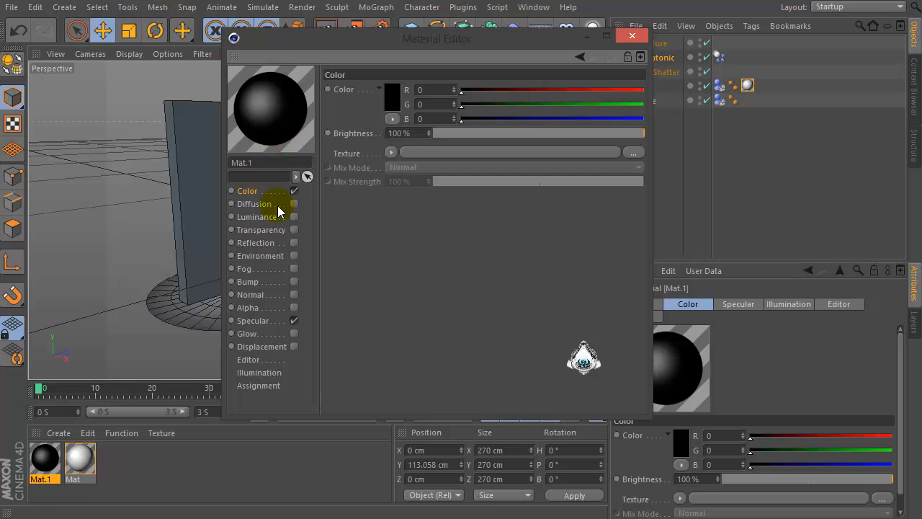
# Enable the new material's Reflection channel, set its brightness to 0% and load a Fresnel shader into its texture
pyautogui.click(248, 244)
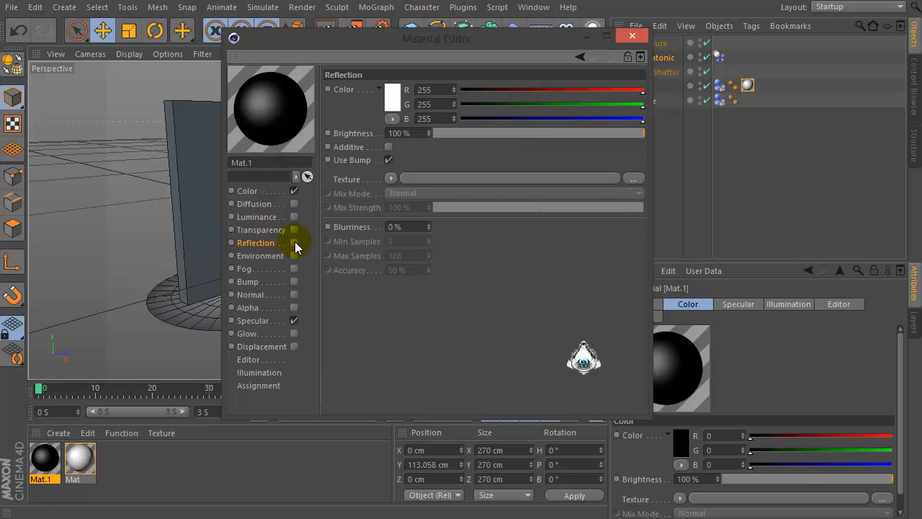
pyautogui.click(294, 243)
pyautogui.click(438, 133)
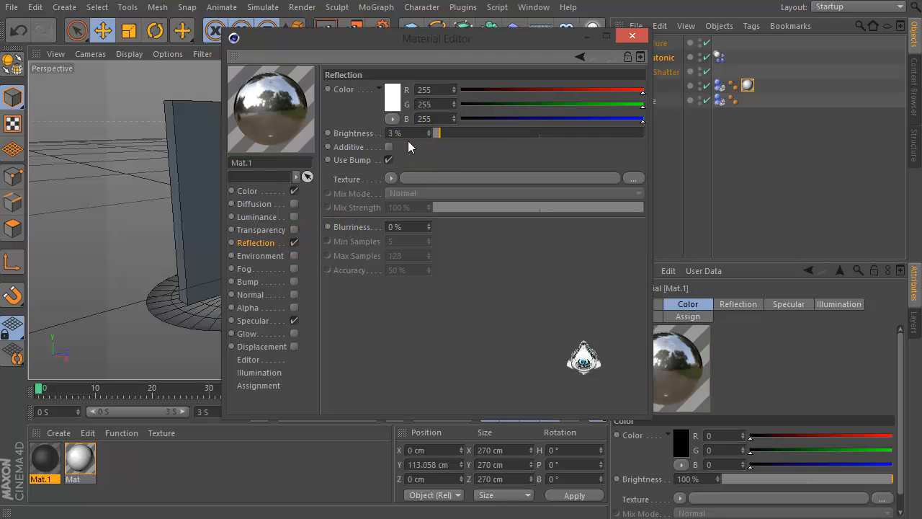
pyautogui.moveTo(409, 147); pyautogui.dragTo(413, 208)
pyautogui.moveTo(404, 132); pyautogui.dragTo(251, 148)
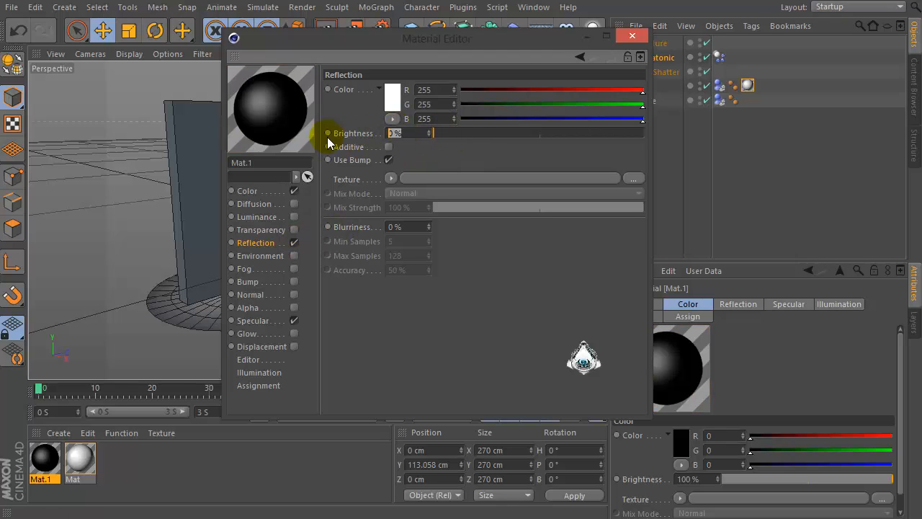
pyautogui.click(390, 179)
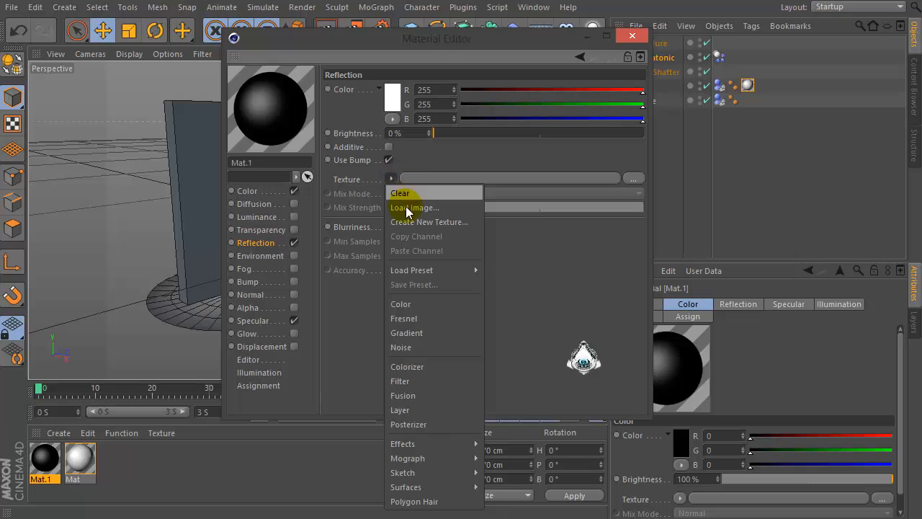
pyautogui.click(408, 318)
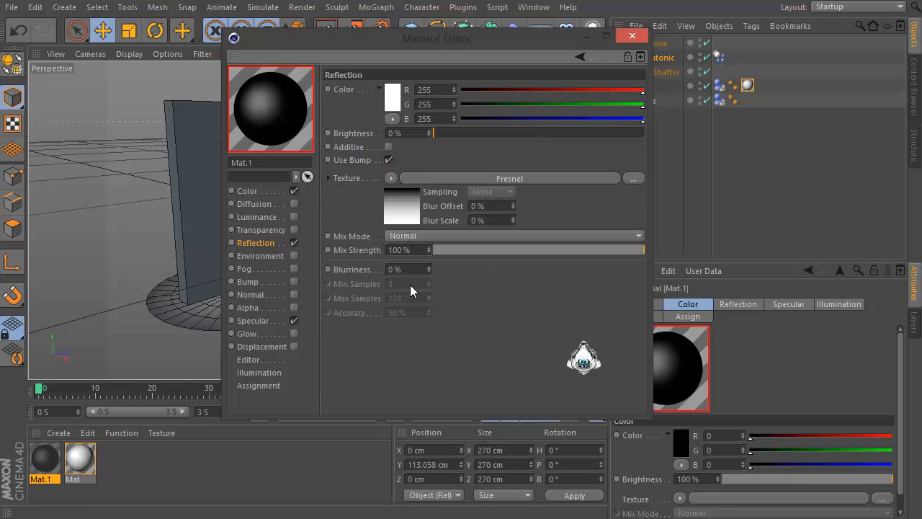
# Invert the Fresnel gradient's knots and set the first knot to grey (R, G, B 189)
pyautogui.click(395, 213)
pyautogui.click(392, 205)
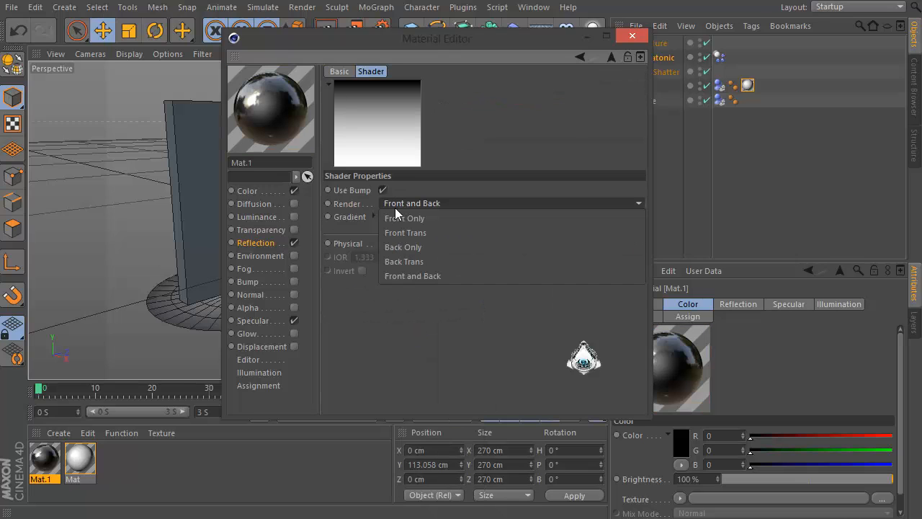
pyautogui.click(393, 207)
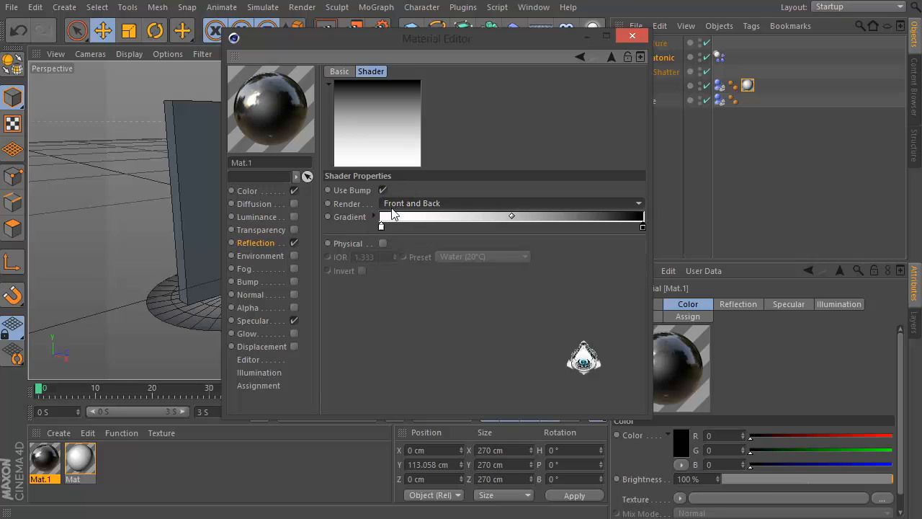
pyautogui.rightClick(381, 227)
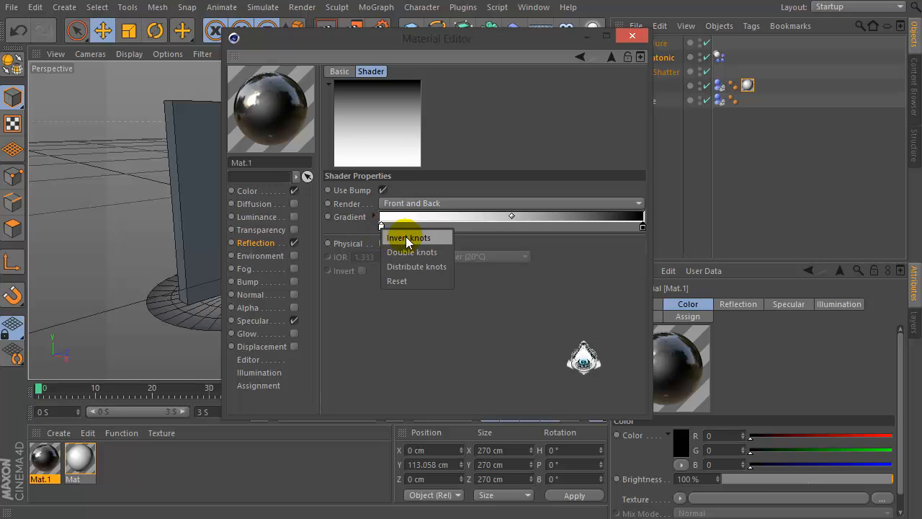
pyautogui.click(397, 238)
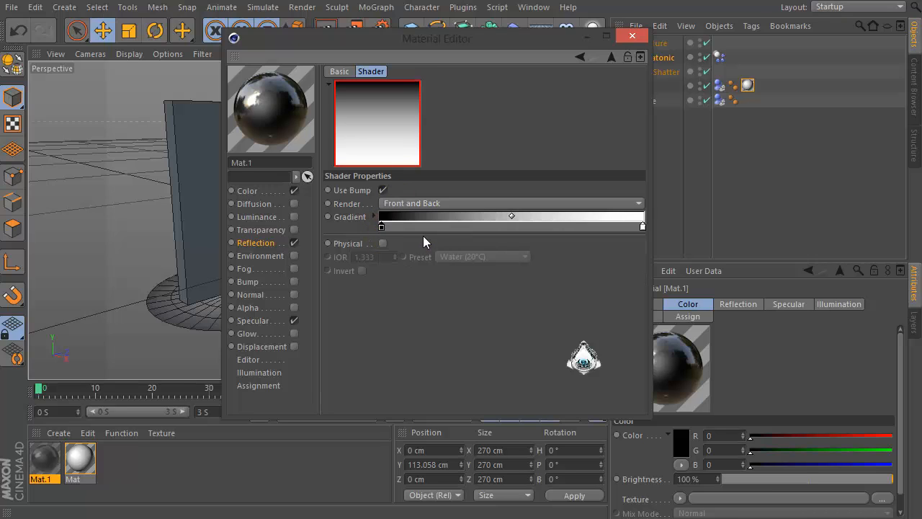
pyautogui.doubleClick(383, 229)
pyautogui.moveTo(334, 230); pyautogui.dragTo(285, 199)
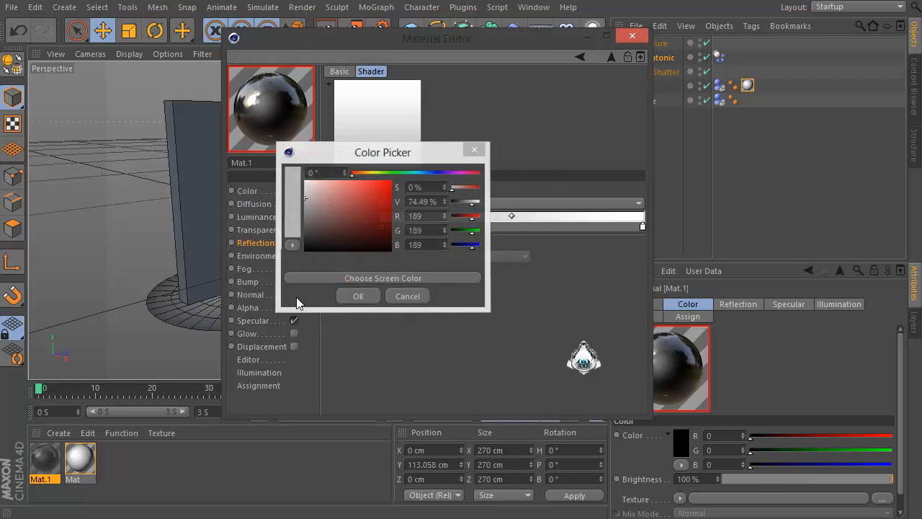
pyautogui.click(358, 295)
pyautogui.click(607, 59)
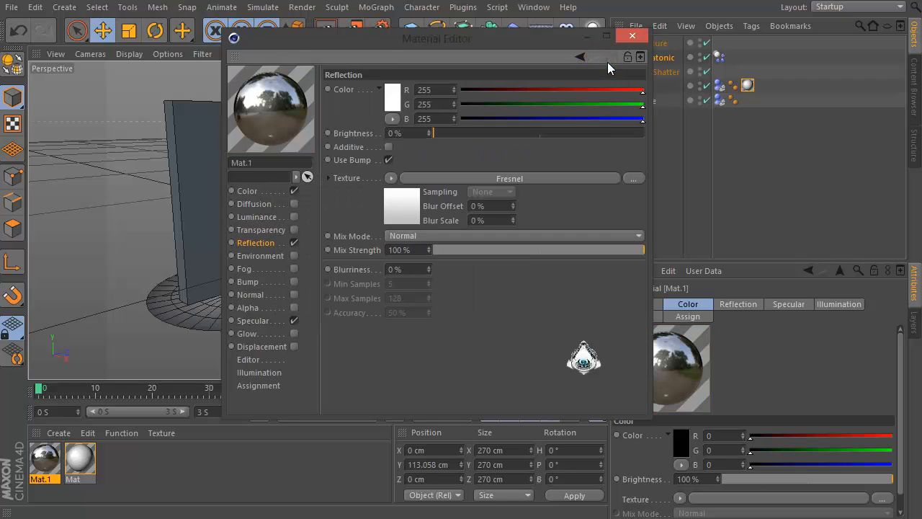
# Set the reflection mix strength to 15% and the specular width to 55% and height to 50%, then close the editor
pyautogui.moveTo(473, 252); pyautogui.dragTo(469, 252)
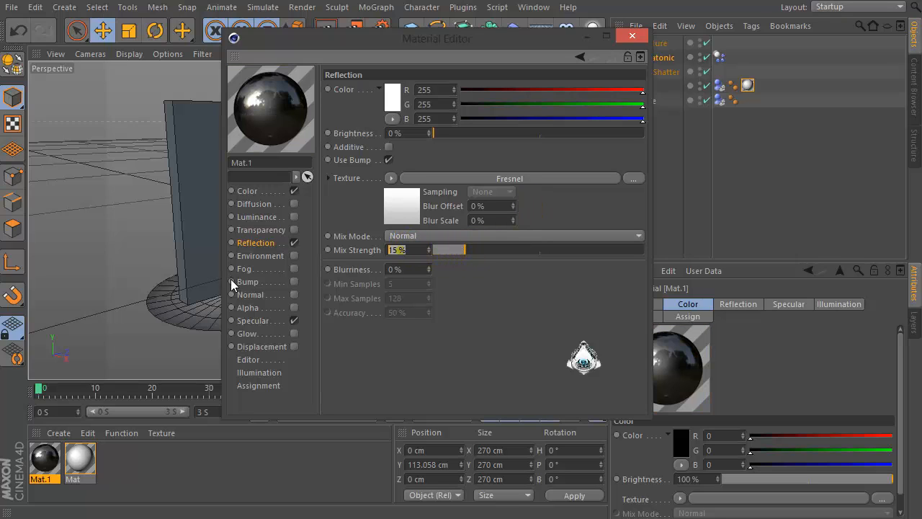
pyautogui.click(253, 320)
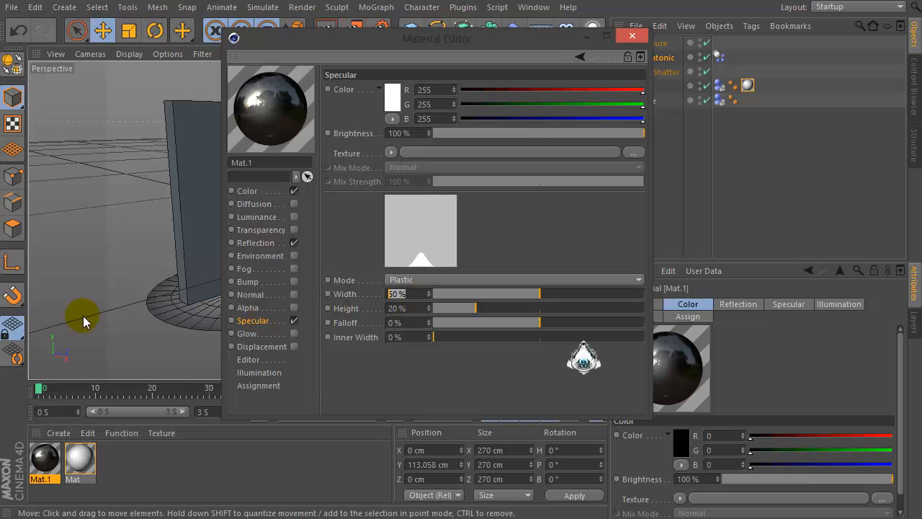
pyautogui.write('55')
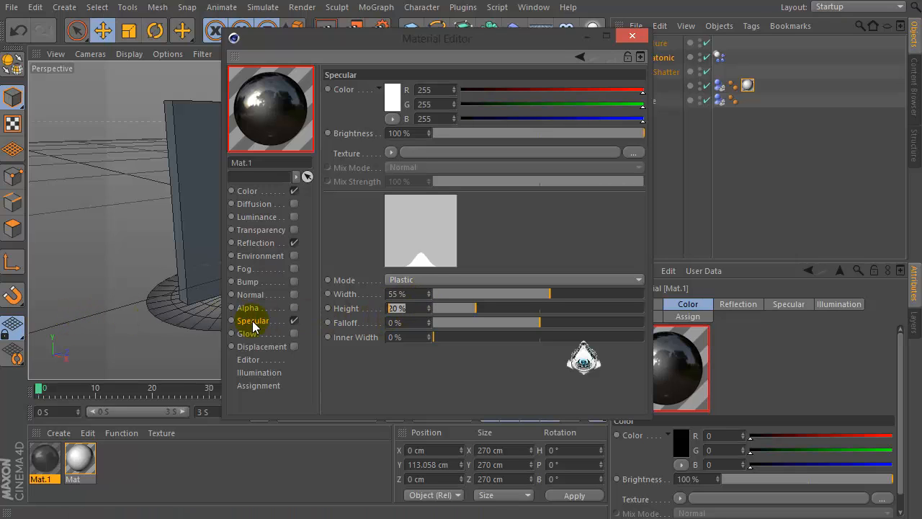
pyautogui.write('75')
pyautogui.press('Return')
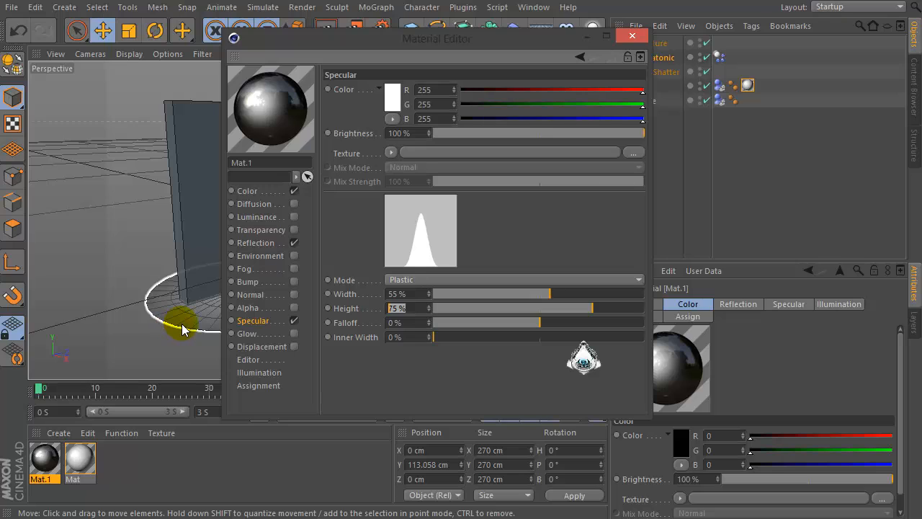
pyautogui.press('Return')
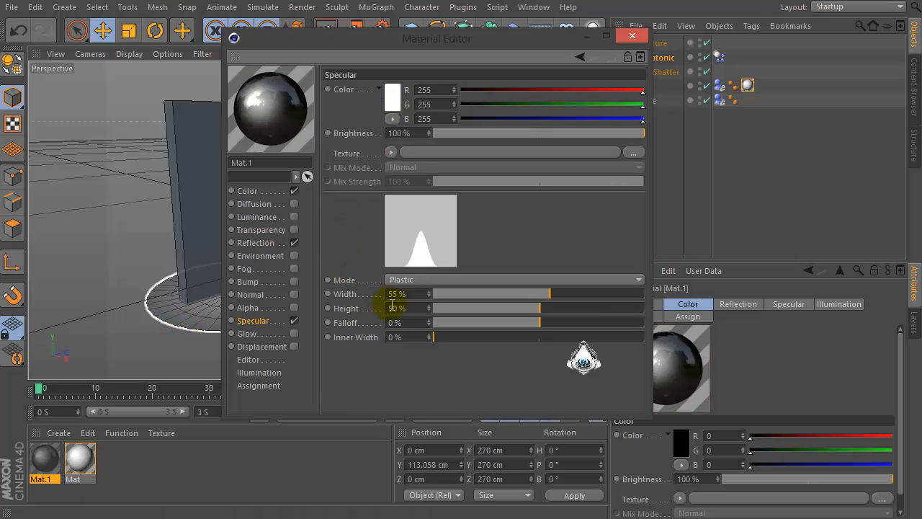
pyautogui.moveTo(408, 295); pyautogui.dragTo(326, 300)
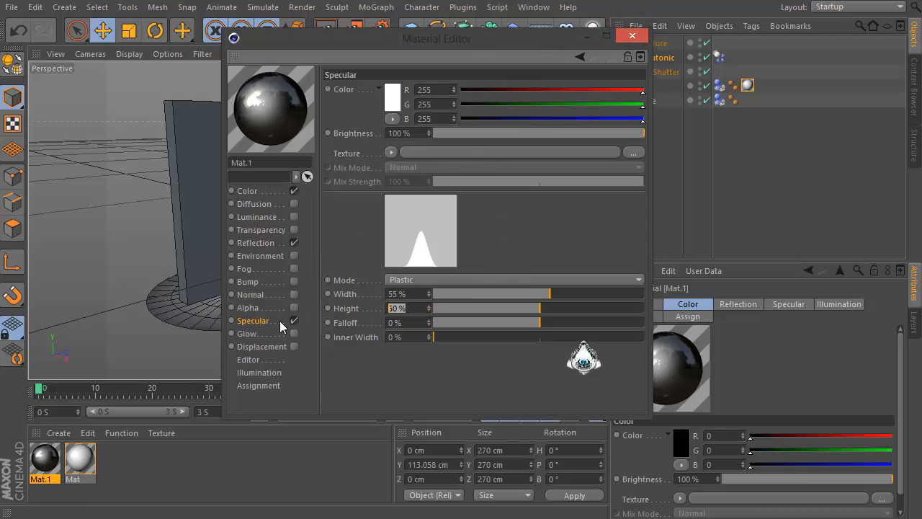
pyautogui.click(252, 243)
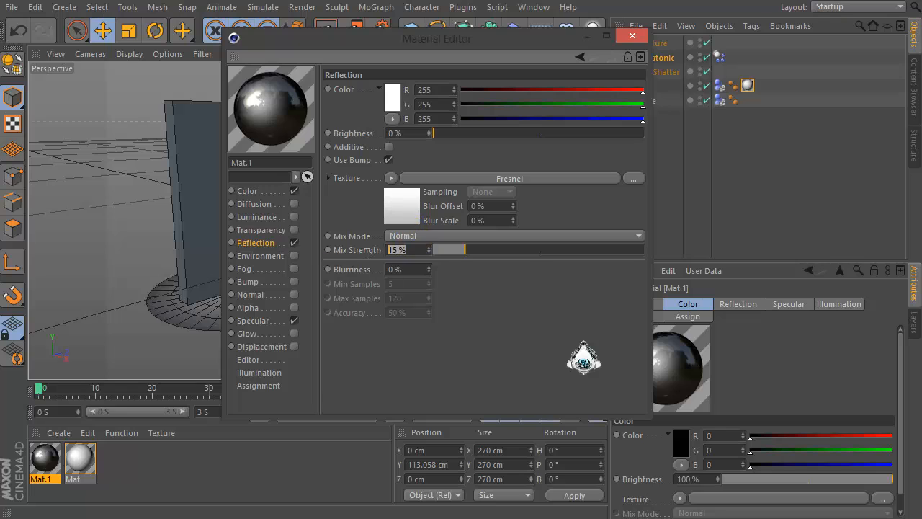
pyautogui.click(250, 193)
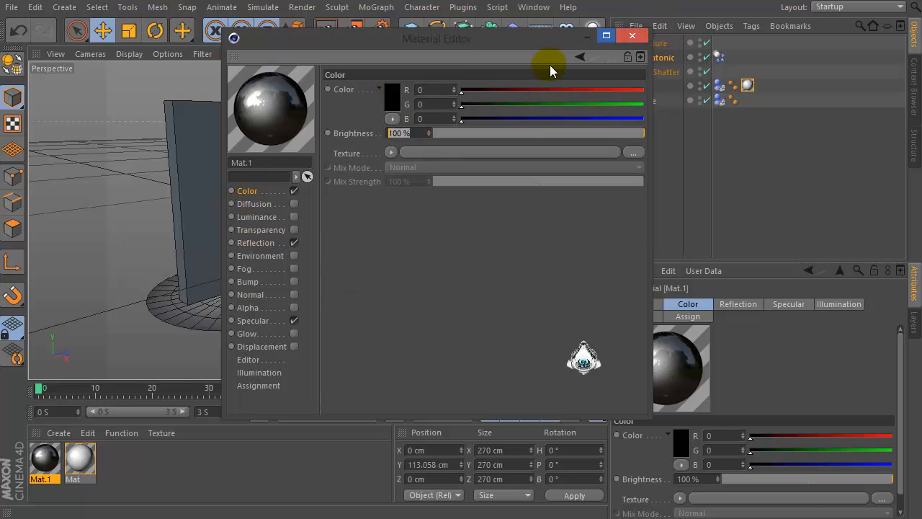
pyautogui.click(632, 36)
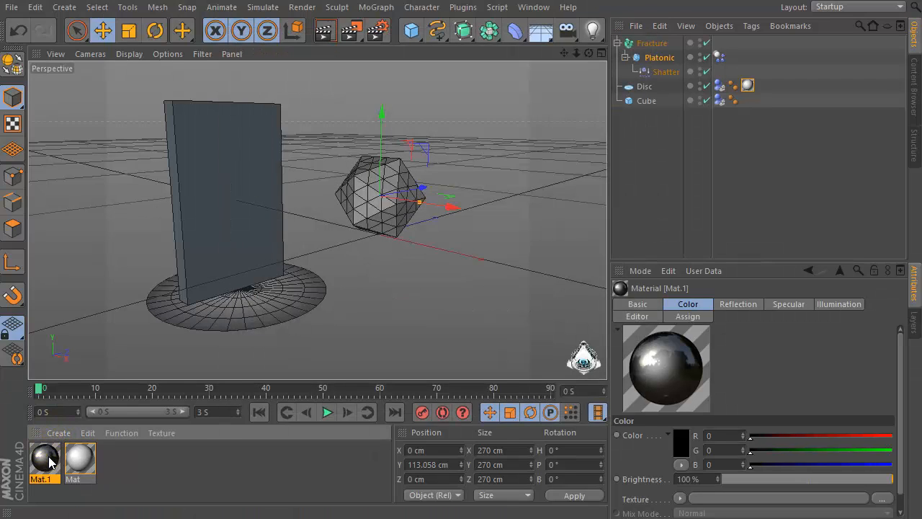
# Apply the black reflective material to the fractured platonic and the gradient material to the thin wall
pyautogui.moveTo(372, 202); pyautogui.dragTo(372, 203)
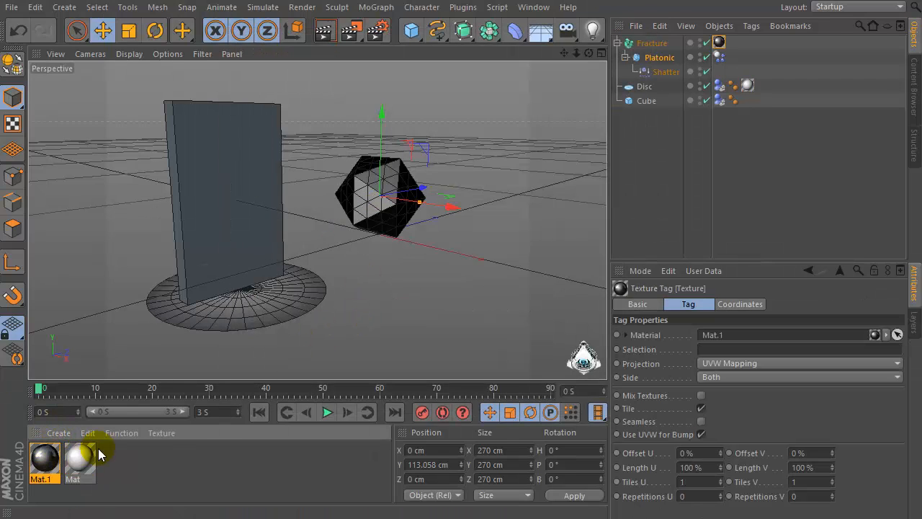
pyautogui.moveTo(590, 53); pyautogui.dragTo(344, 278)
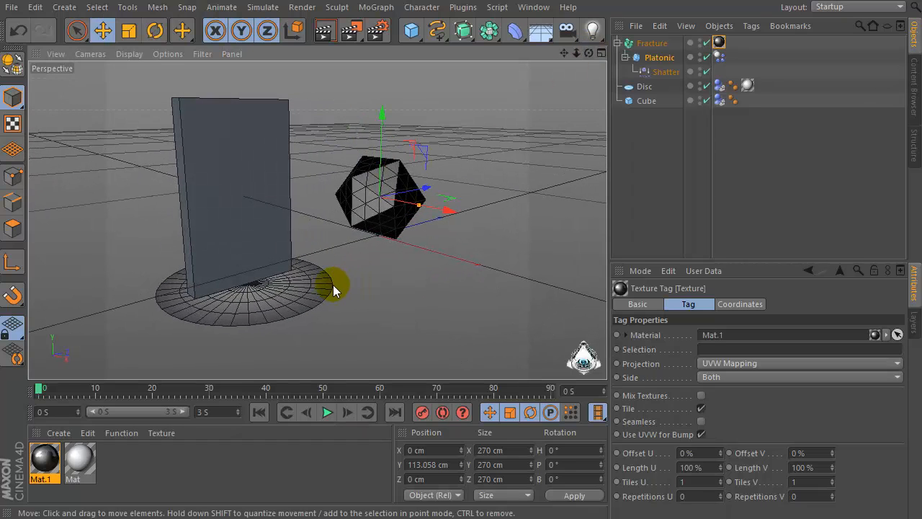
pyautogui.scroll(1, 333, 286)
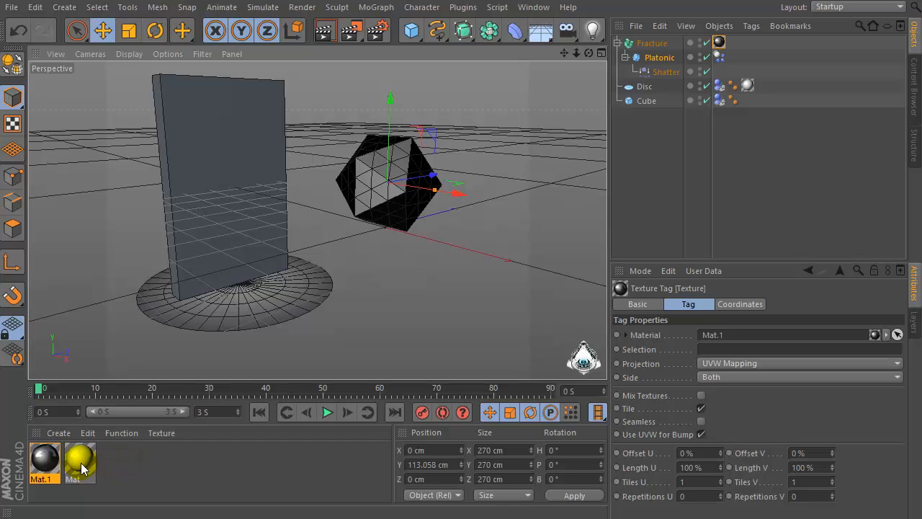
pyautogui.moveTo(81, 463); pyautogui.dragTo(176, 157)
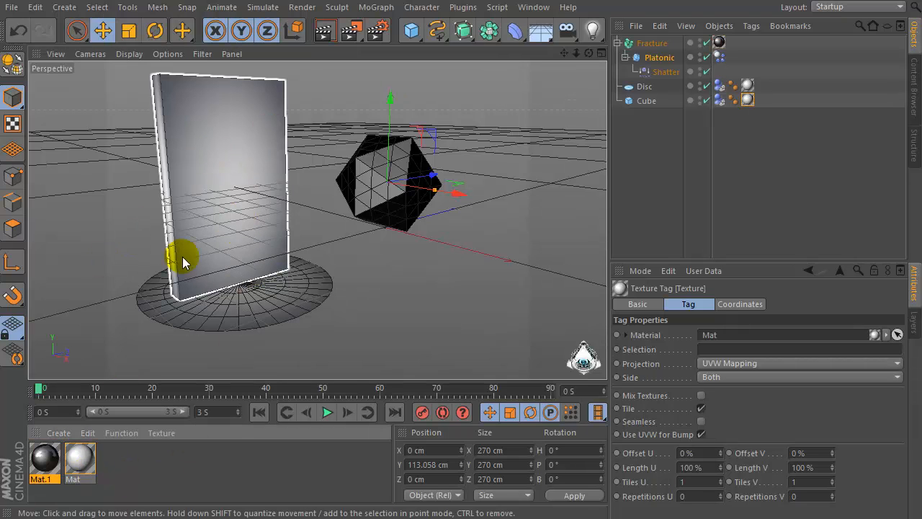
# Open the gradient material and inspect its gradient shader settings
pyautogui.moveTo(589, 54); pyautogui.dragTo(317, 220)
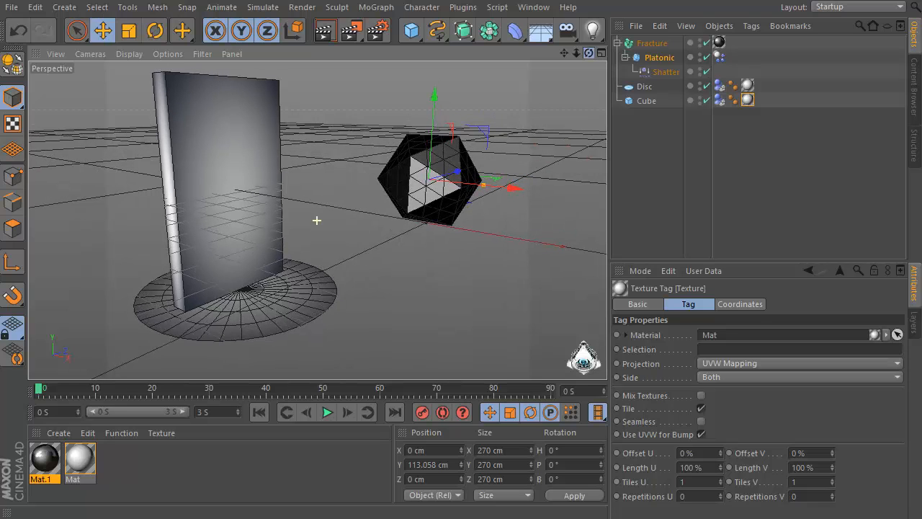
pyautogui.doubleClick(85, 462)
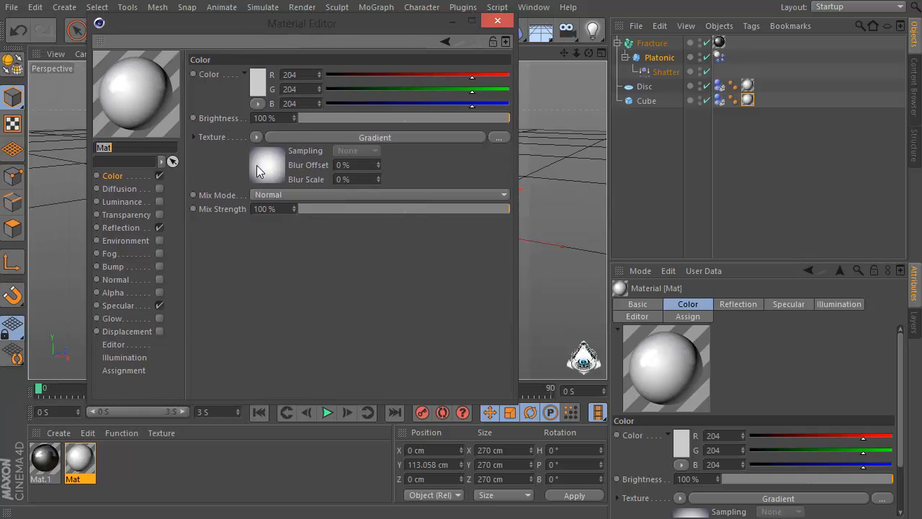
pyautogui.click(261, 172)
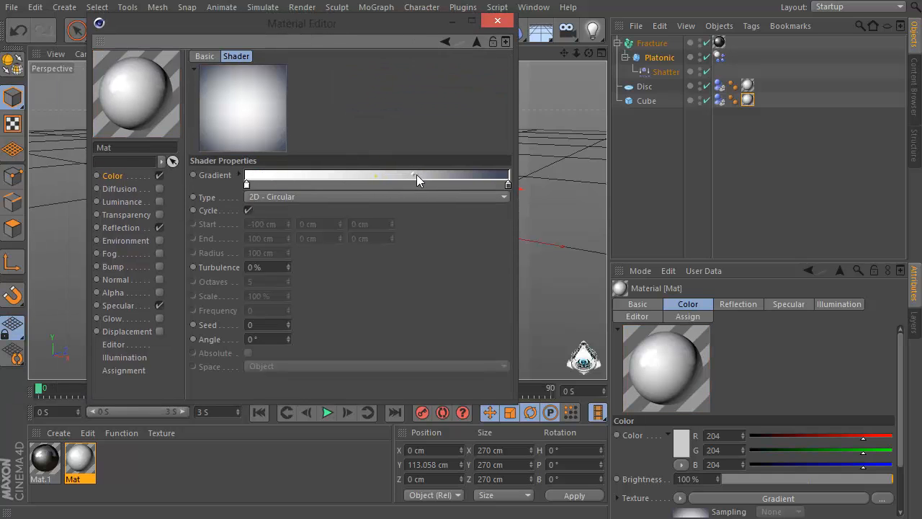
pyautogui.click(418, 175)
pyautogui.click(497, 20)
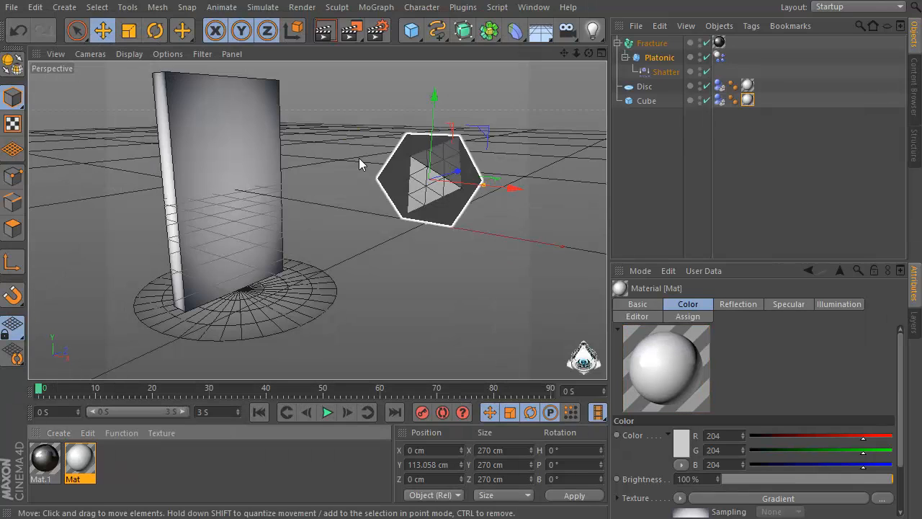
# Add a Plane object to the scene
pyautogui.moveTo(589, 55); pyautogui.dragTo(554, 58)
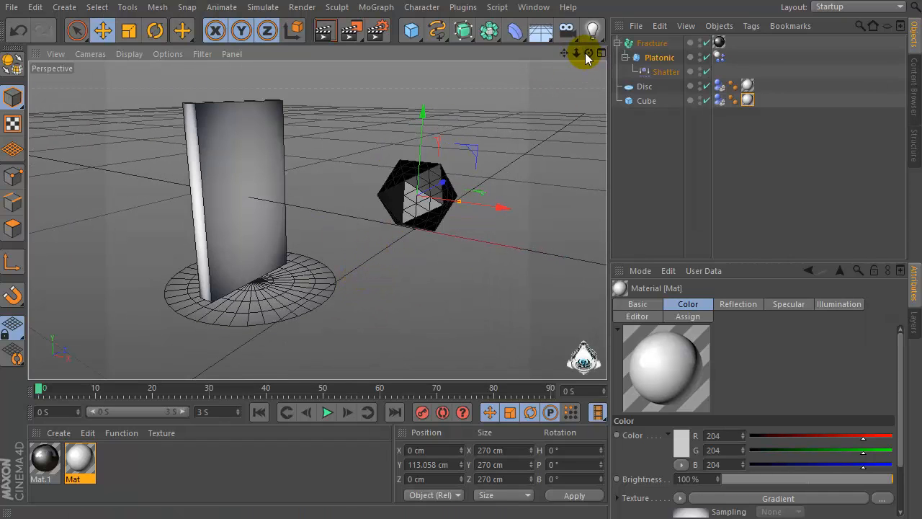
pyautogui.moveTo(588, 55)
pyautogui.mouseDown()
pyautogui.moveTo(602, 47)
pyautogui.moveTo(595, 51)
pyautogui.mouseUp()
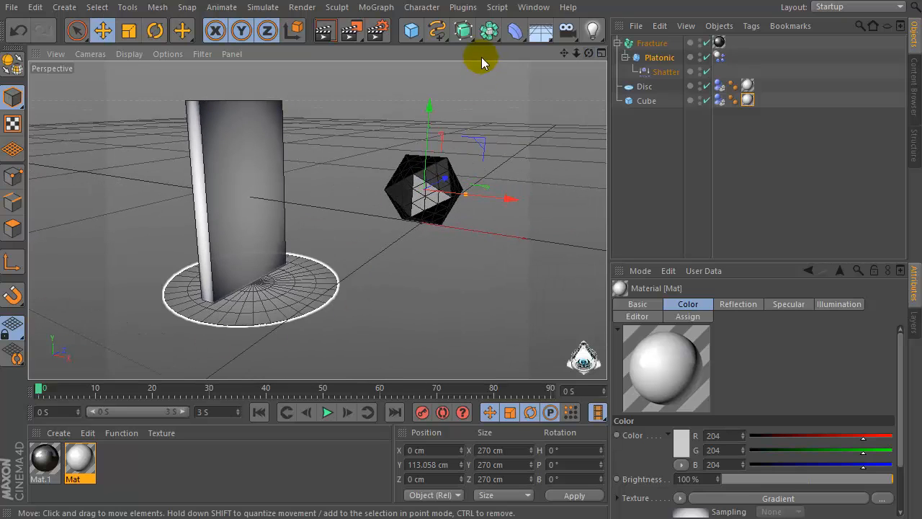
pyautogui.moveTo(410, 40); pyautogui.dragTo(556, 75)
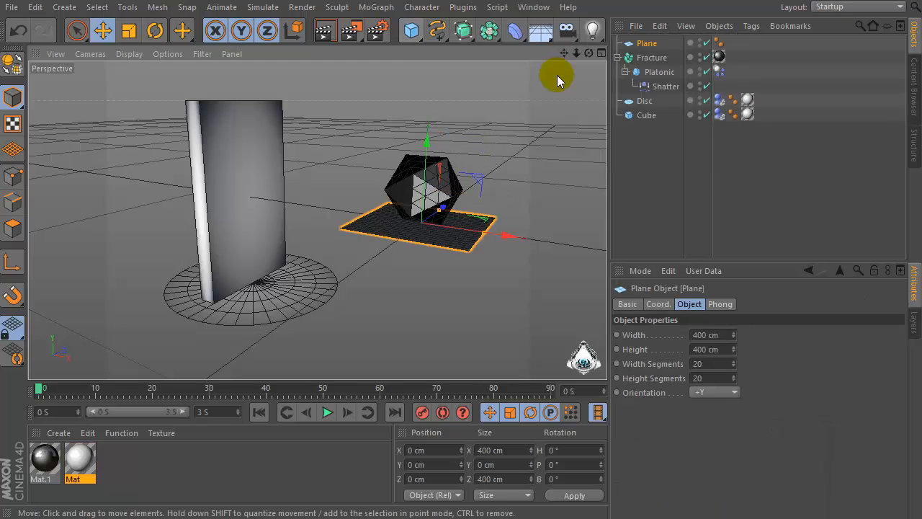
# Raise the plane above the platonic and scale it up to about 942 cm square
pyautogui.moveTo(422, 146); pyautogui.dragTo(444, 149)
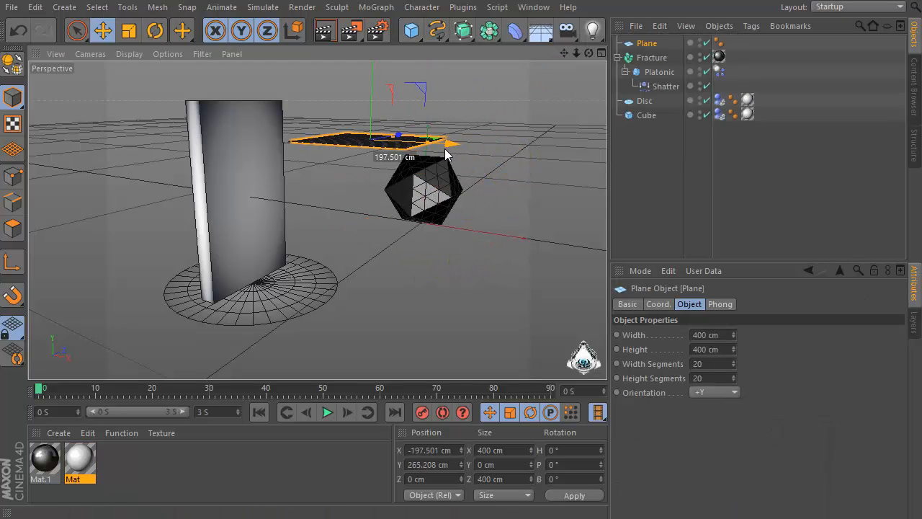
pyautogui.click(131, 33)
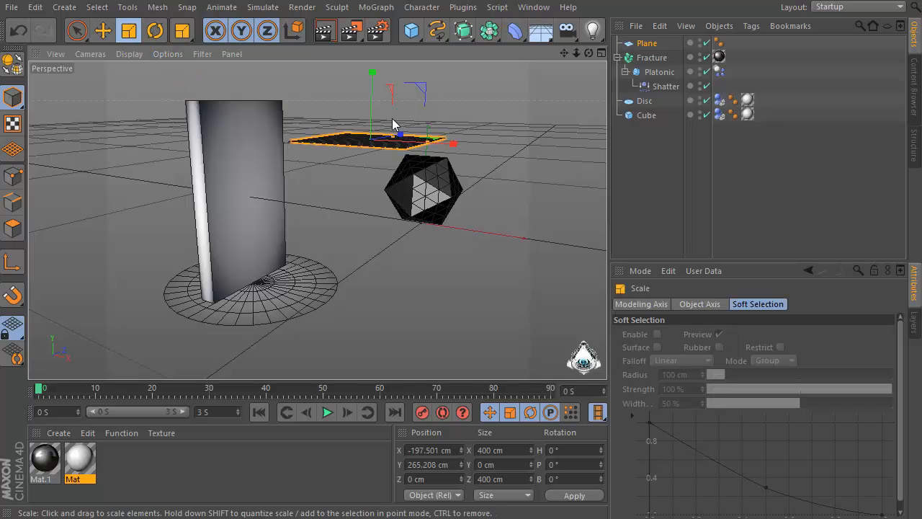
pyautogui.moveTo(589, 53); pyautogui.dragTo(565, 105)
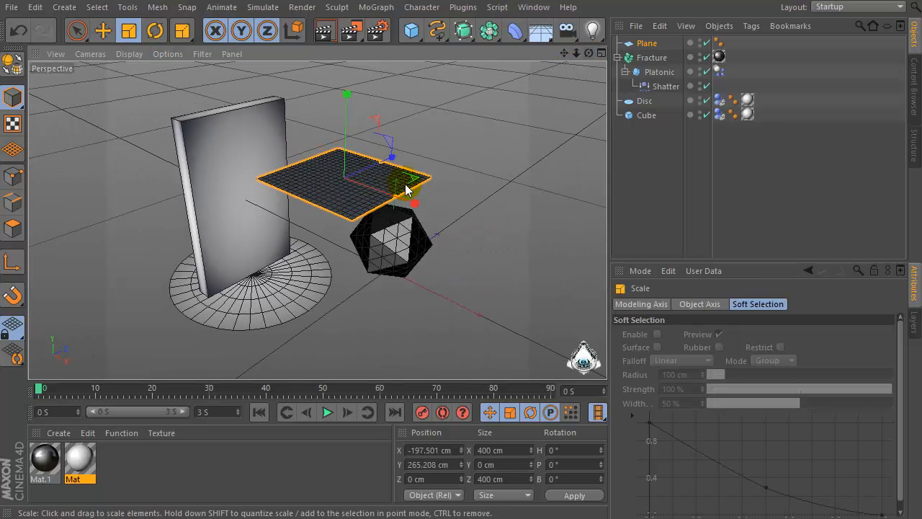
pyautogui.moveTo(408, 180); pyautogui.dragTo(540, 248)
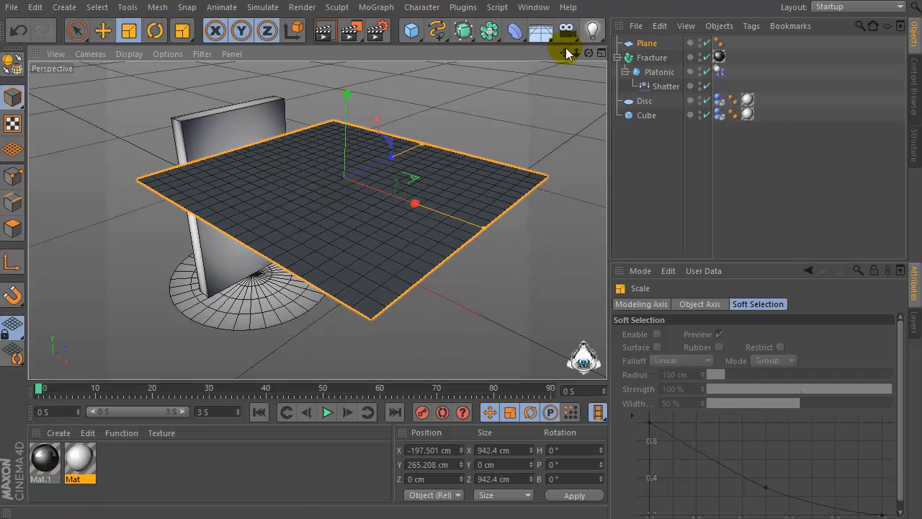
# Move the plane higher to about 679 cm Y and about -334 cm X, above the scene
pyautogui.moveTo(576, 53); pyautogui.dragTo(595, 40)
pyautogui.click(103, 30)
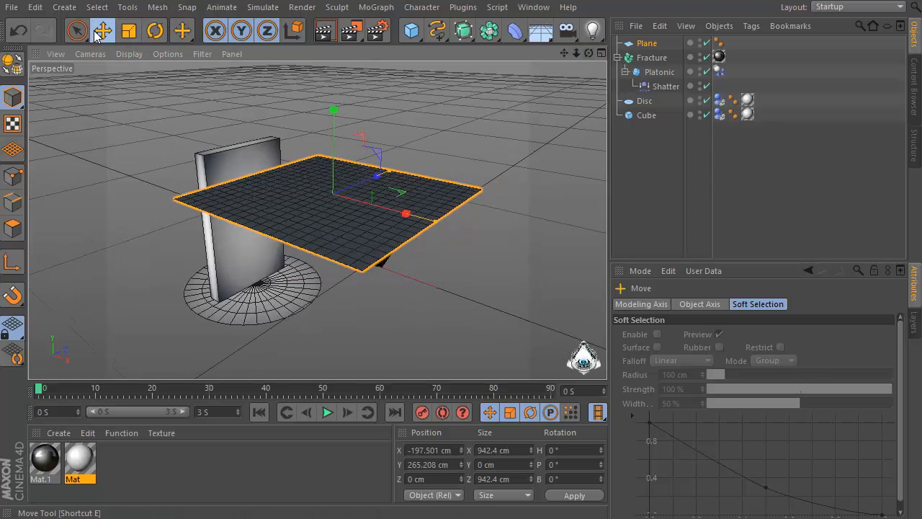
pyautogui.moveTo(403, 217); pyautogui.dragTo(363, 200)
pyautogui.moveTo(294, 98); pyautogui.dragTo(293, 15)
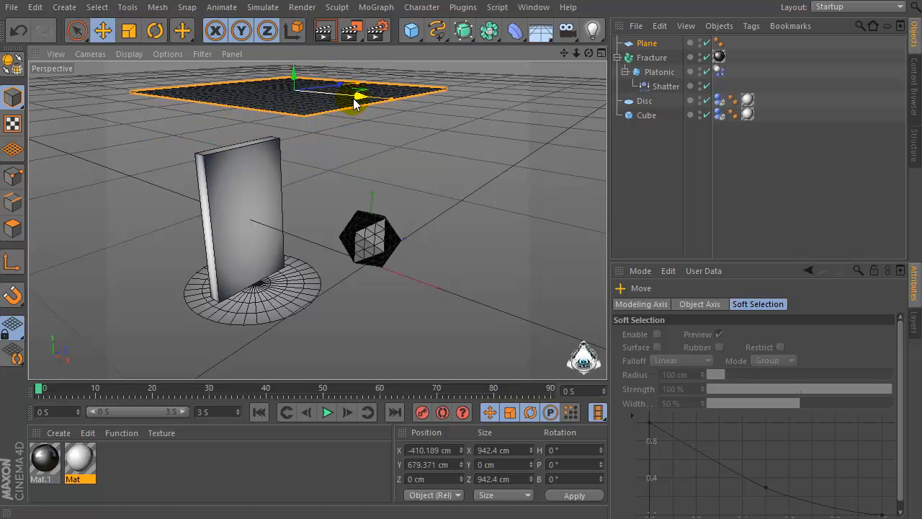
pyautogui.moveTo(354, 98); pyautogui.dragTo(368, 100)
# Create a new material and open it, disabling its Color channel and enabling Luminance
pyautogui.doubleClick(168, 462)
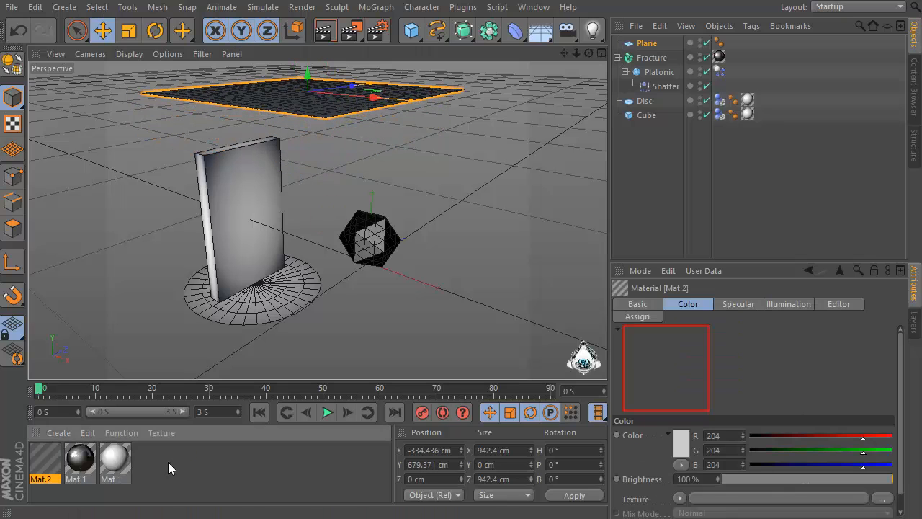
pyautogui.doubleClick(50, 459)
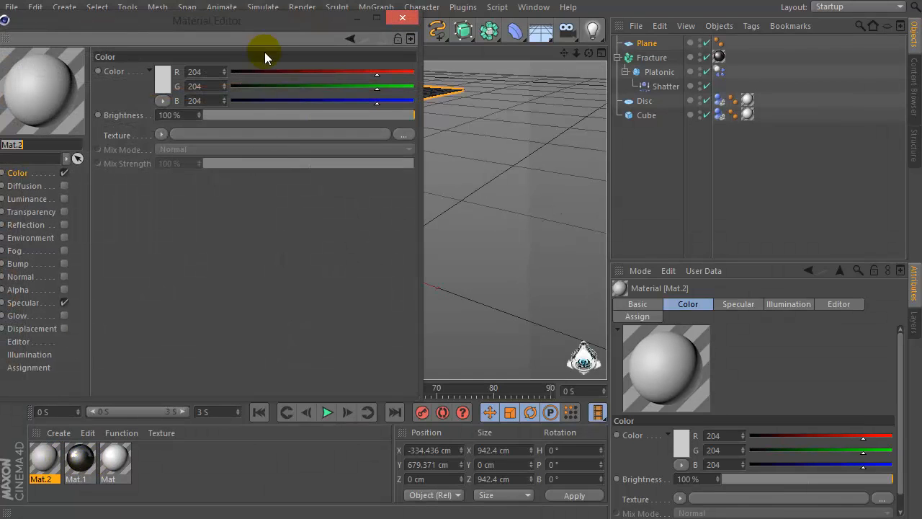
pyautogui.moveTo(293, 26); pyautogui.dragTo(406, 30)
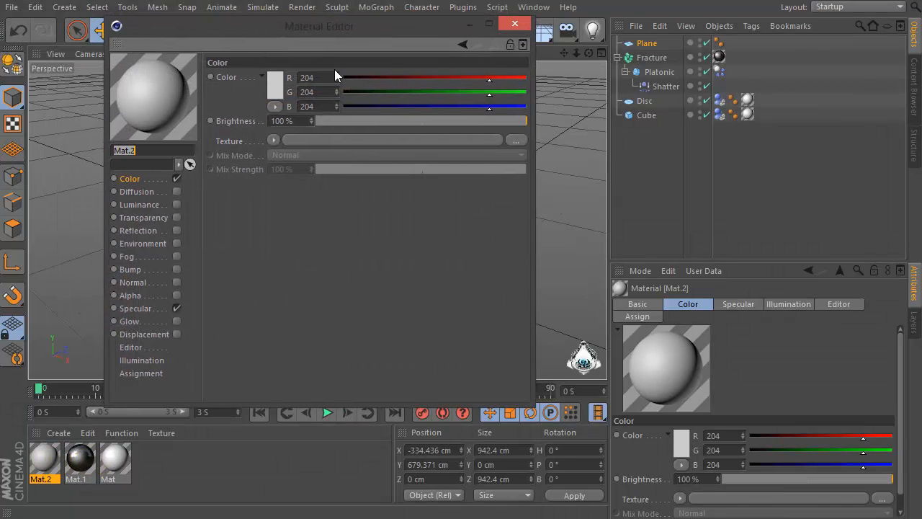
pyautogui.click(177, 179)
pyautogui.click(176, 204)
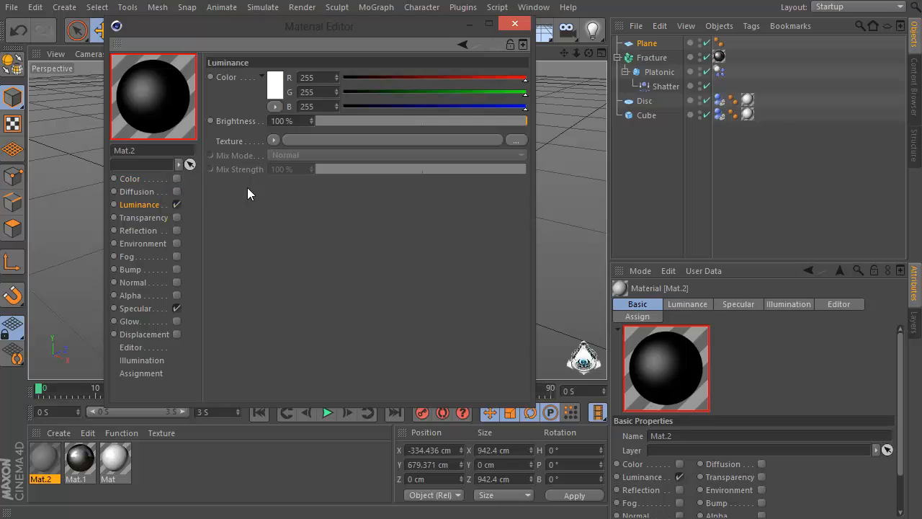
# Load a Gradient into the luminance texture, set its type to 2D - Circular and invert its knots
pyautogui.click(274, 140)
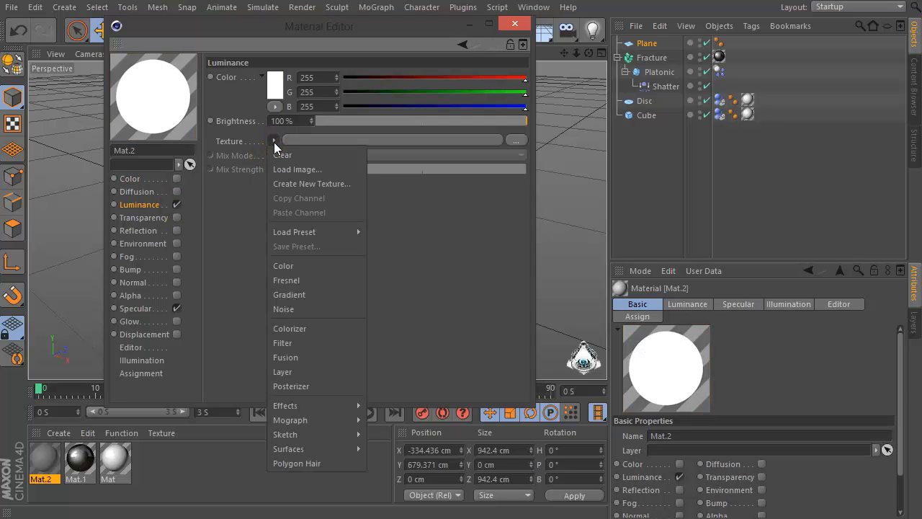
pyautogui.click(280, 295)
pyautogui.click(292, 166)
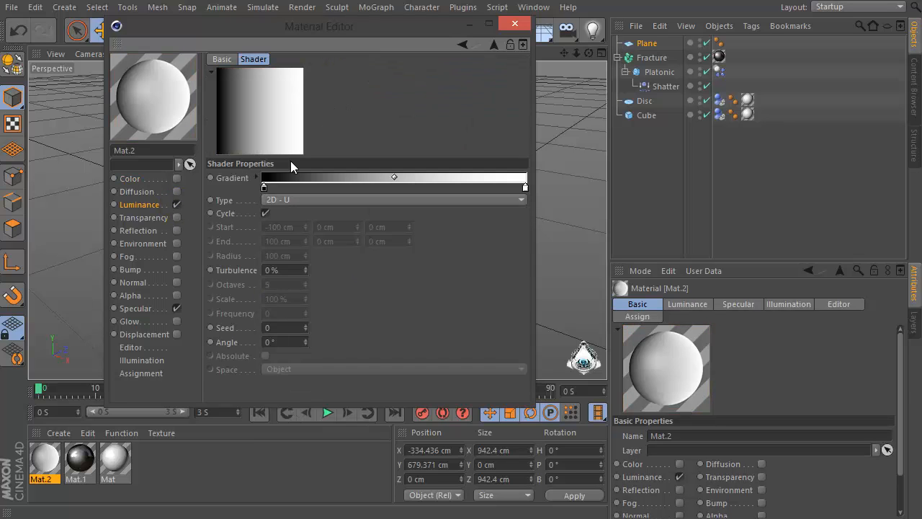
pyautogui.click(312, 200)
pyautogui.click(292, 271)
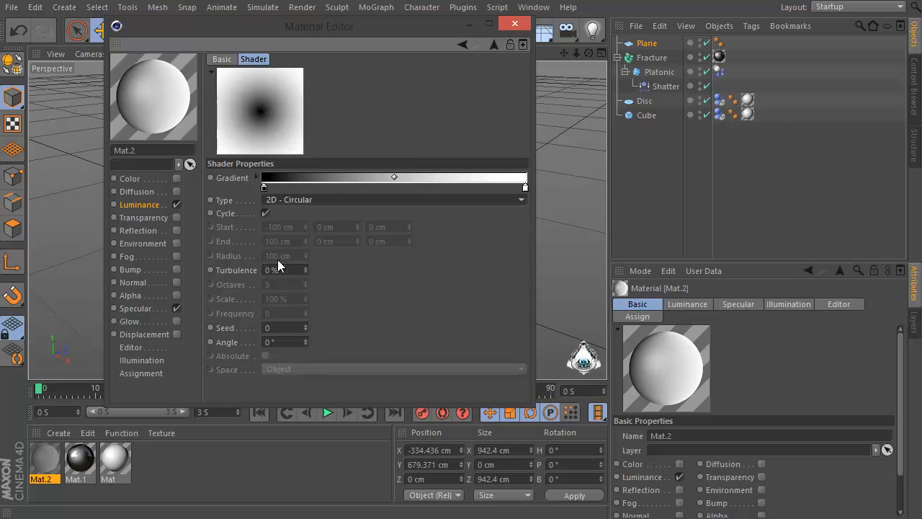
pyautogui.rightClick(262, 185)
pyautogui.click(273, 195)
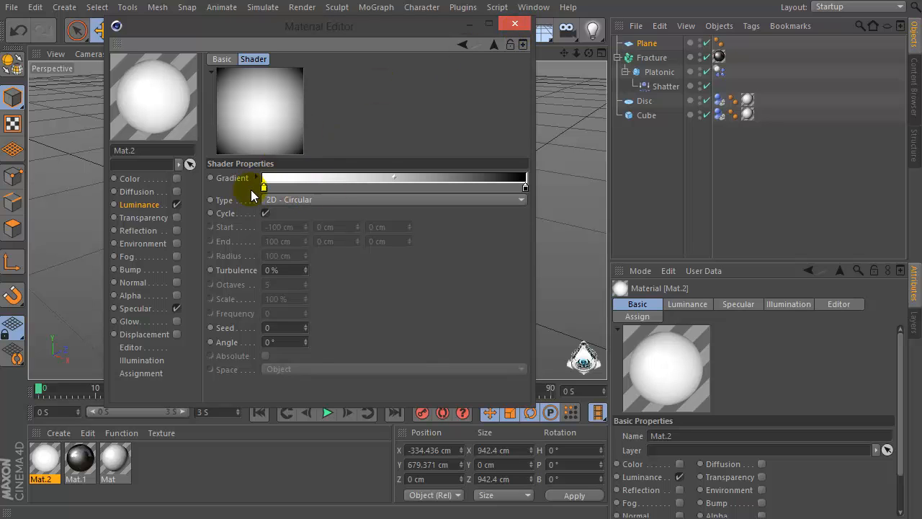
pyautogui.click(528, 27)
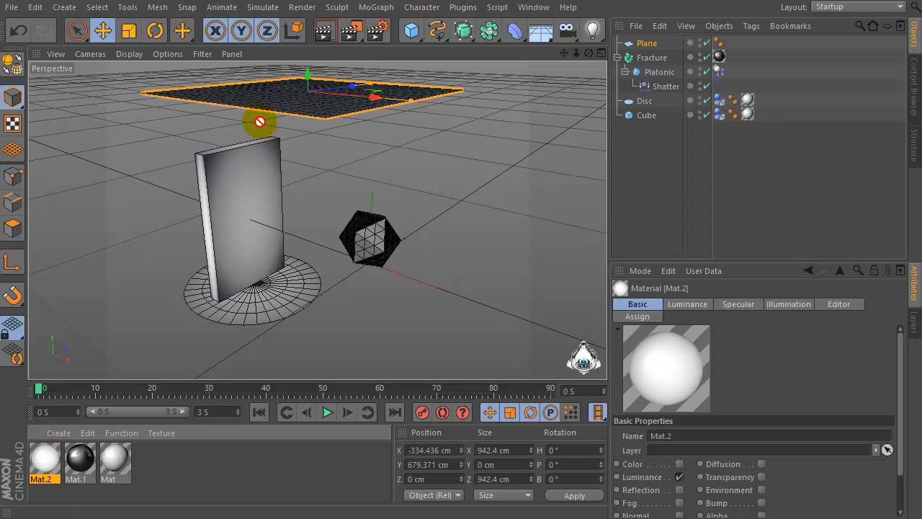
# Apply the new luminance material to the plane
pyautogui.moveTo(259, 121); pyautogui.dragTo(282, 116)
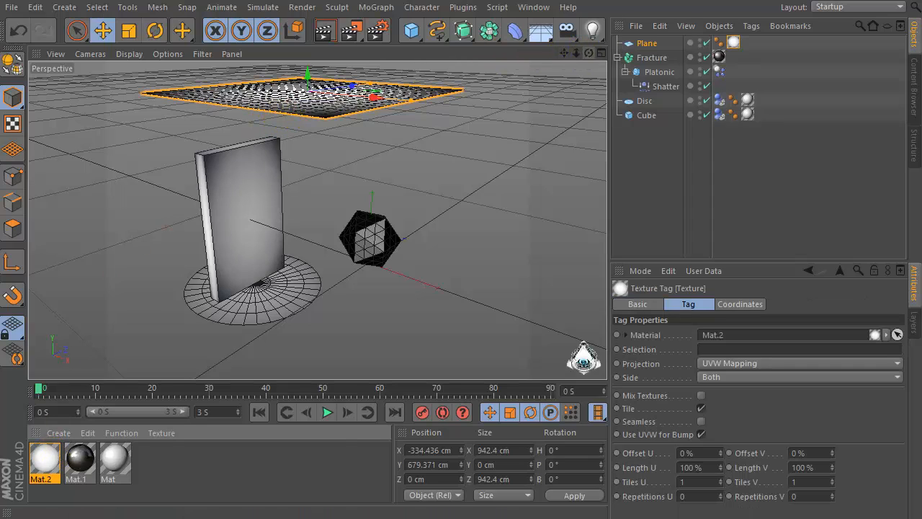
# Play back the simulation and render the viewport to preview the shatter, then return to frame 0
pyautogui.moveTo(589, 53); pyautogui.dragTo(566, 8)
pyautogui.scroll(2, 387, 227)
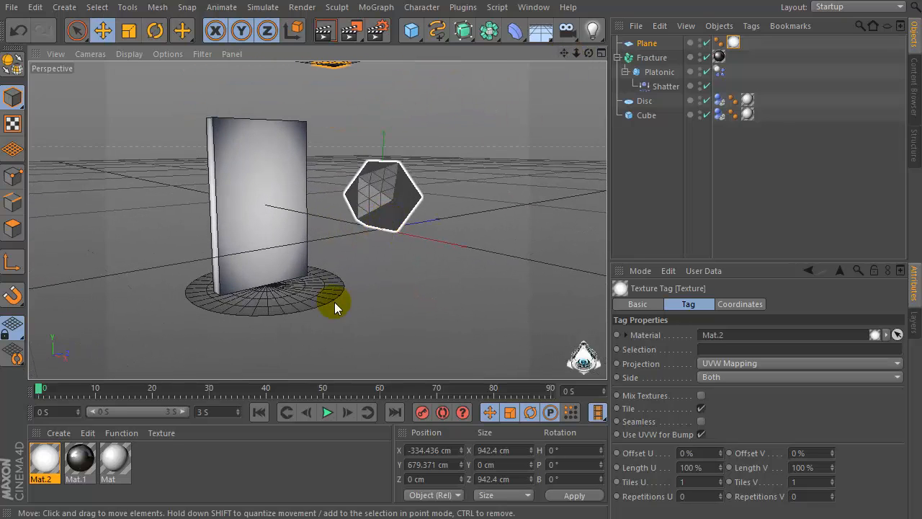
pyautogui.click(325, 416)
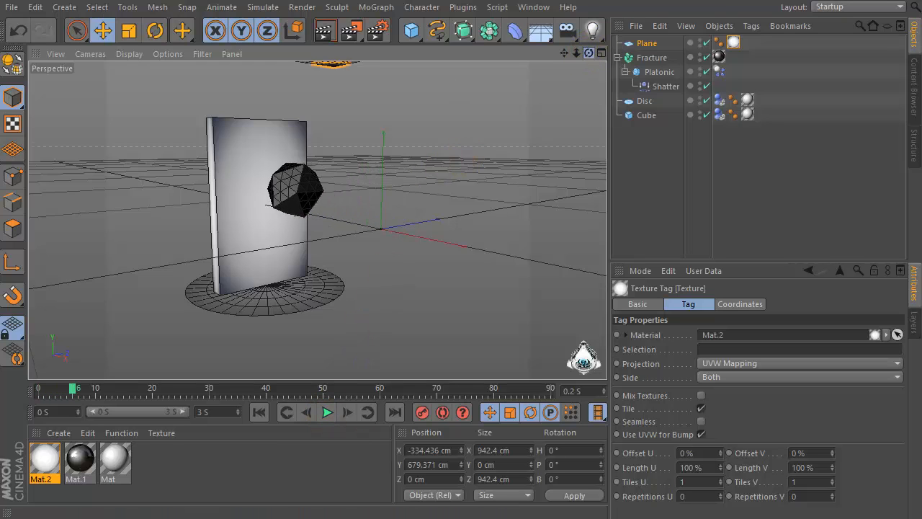
pyautogui.moveTo(588, 53); pyautogui.dragTo(528, 113)
pyautogui.scroll(2, 209, 299)
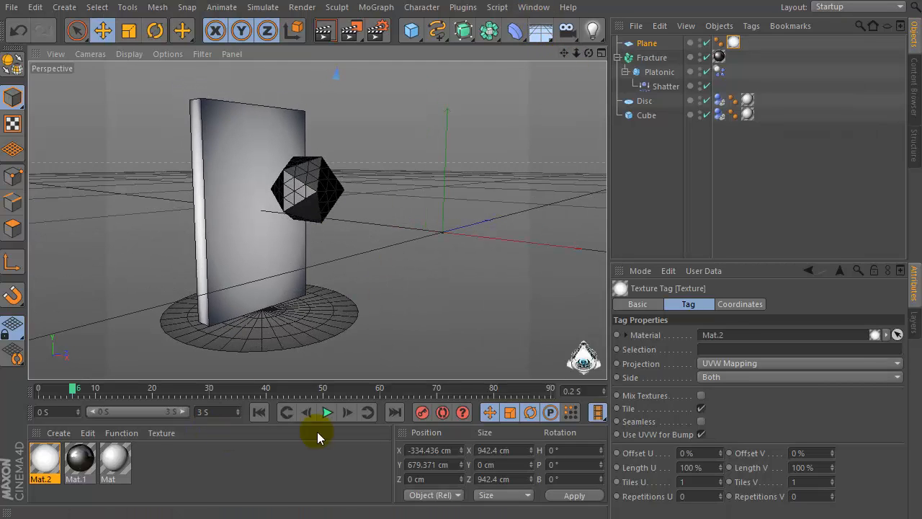
pyautogui.click(326, 412)
pyautogui.click(326, 412)
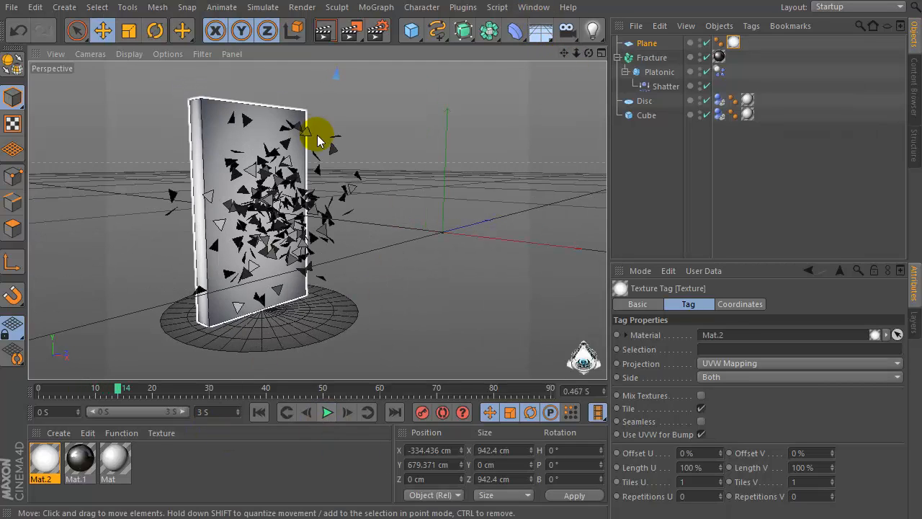
pyautogui.click(325, 30)
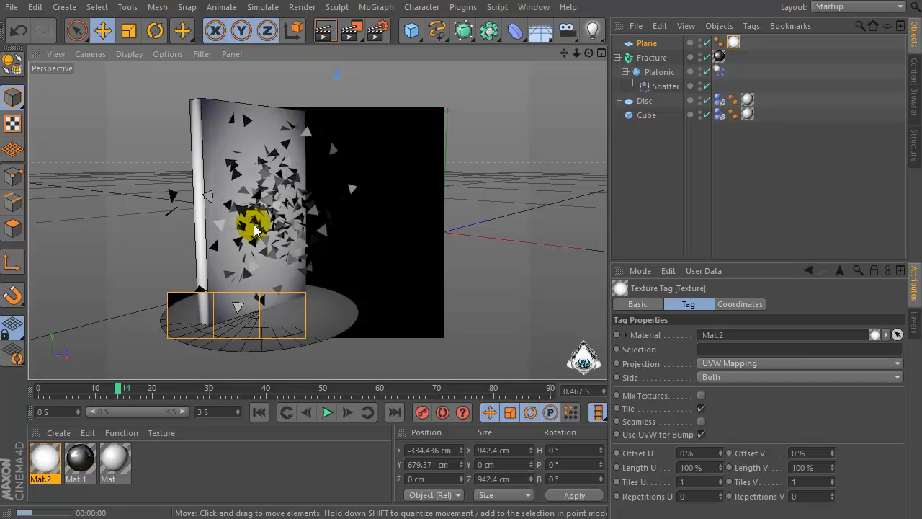
pyautogui.click(328, 413)
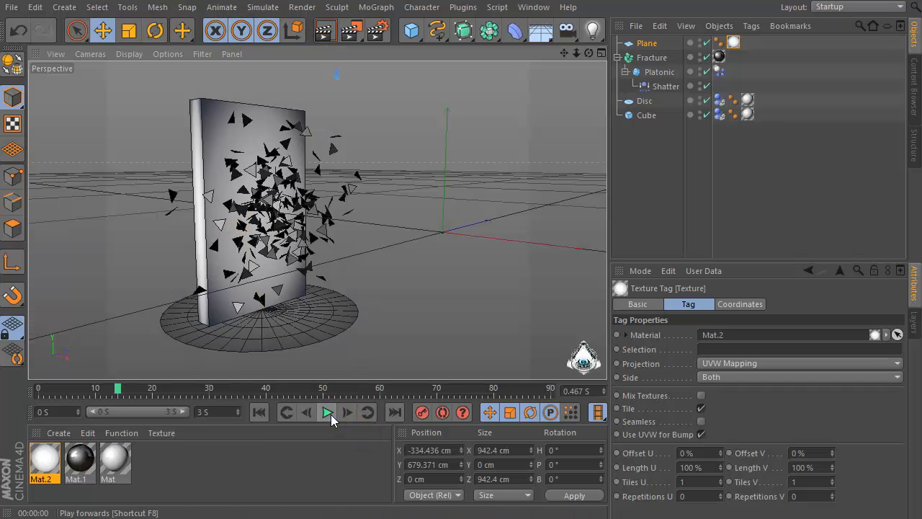
pyautogui.moveTo(117, 388); pyautogui.dragTo(3, 405)
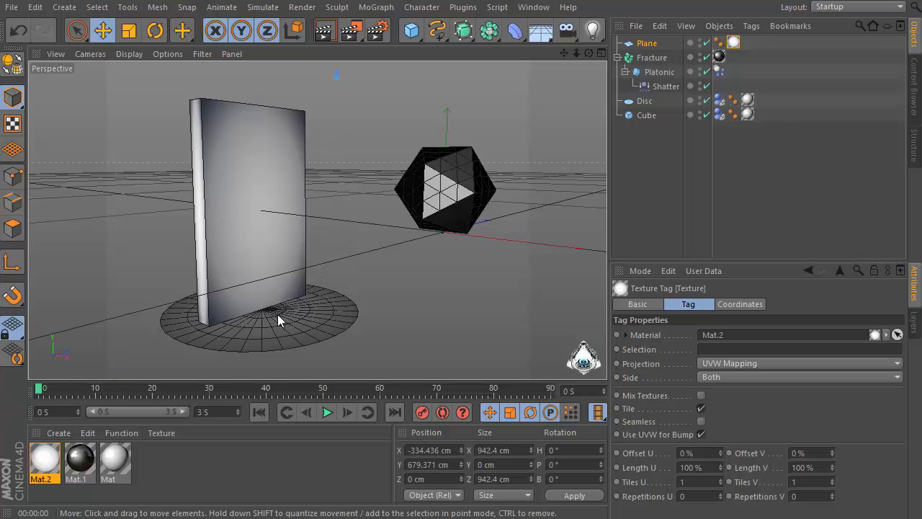
# Add an Area light to the scene
pyautogui.moveTo(577, 54); pyautogui.dragTo(317, 220)
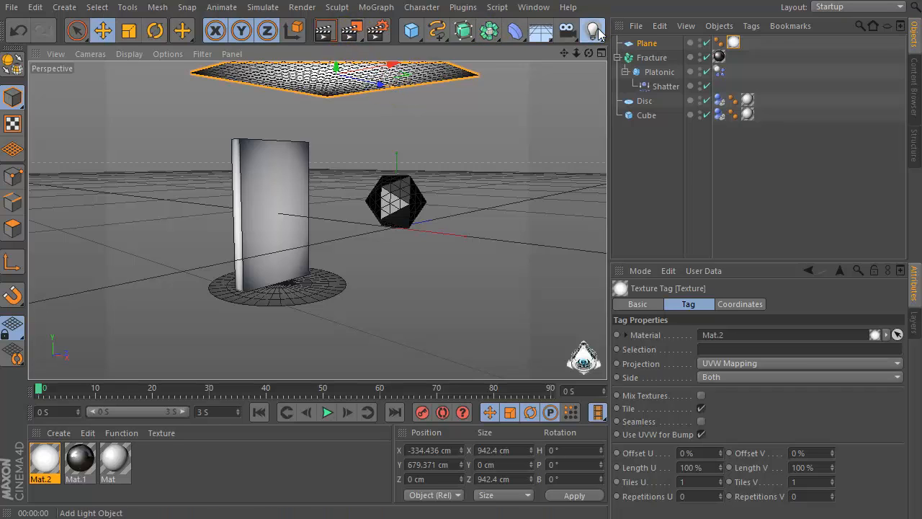
pyautogui.moveTo(599, 34); pyautogui.dragTo(736, 82)
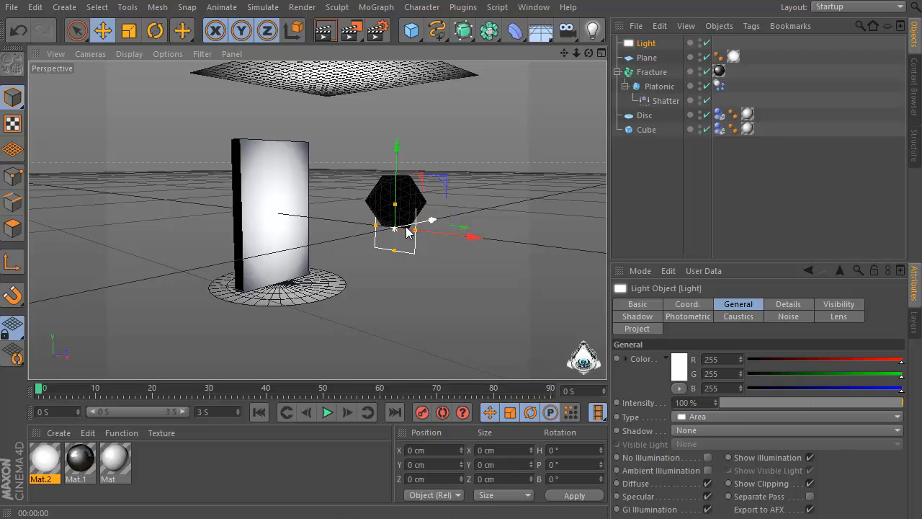
# Position the light beside the wall at about 190 cm Y and -1025 cm Z
pyautogui.moveTo(433, 220); pyautogui.dragTo(252, 257)
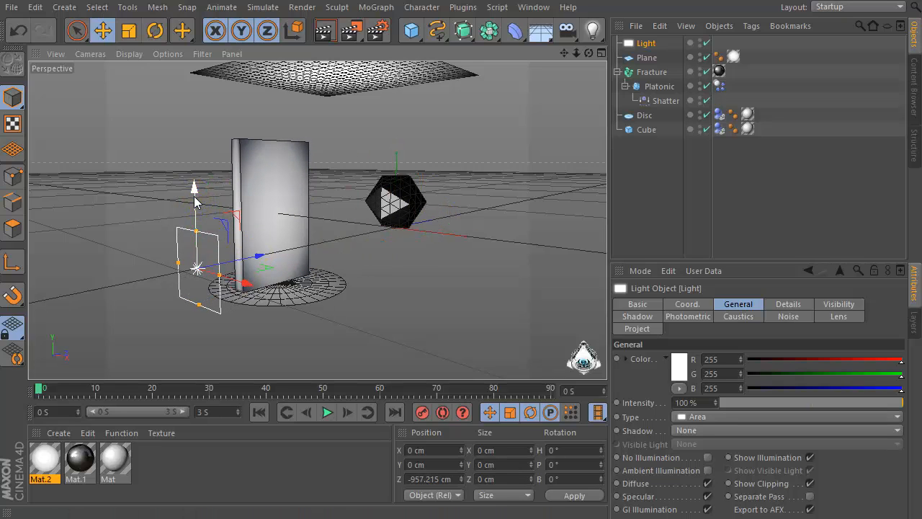
pyautogui.moveTo(196, 189); pyautogui.dragTo(193, 127)
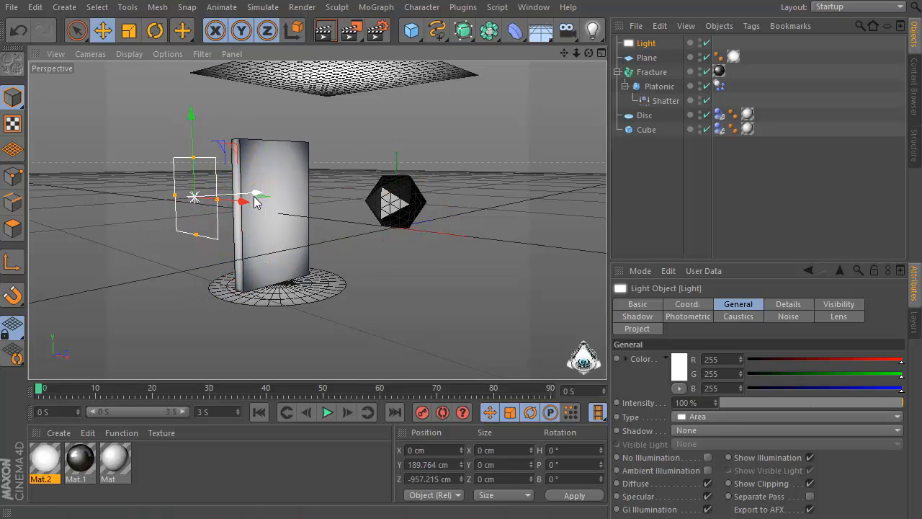
pyautogui.moveTo(256, 195); pyautogui.dragTo(236, 196)
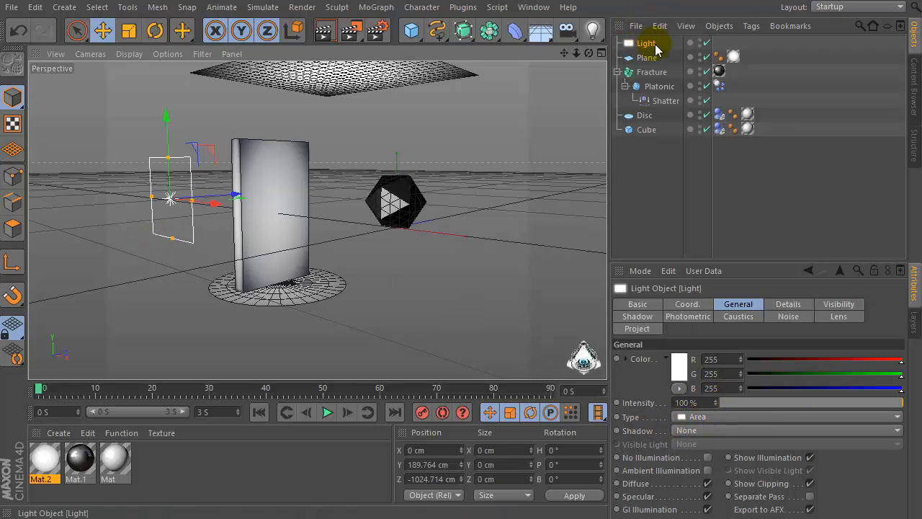
# Set the area light's shadow type to Area and shift the light to about -1110 cm Z
pyautogui.click(690, 431)
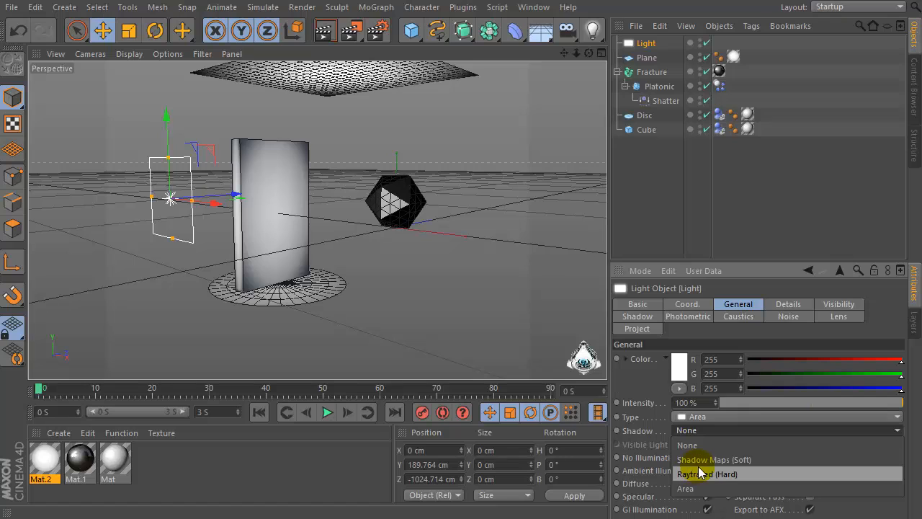
pyautogui.click(686, 488)
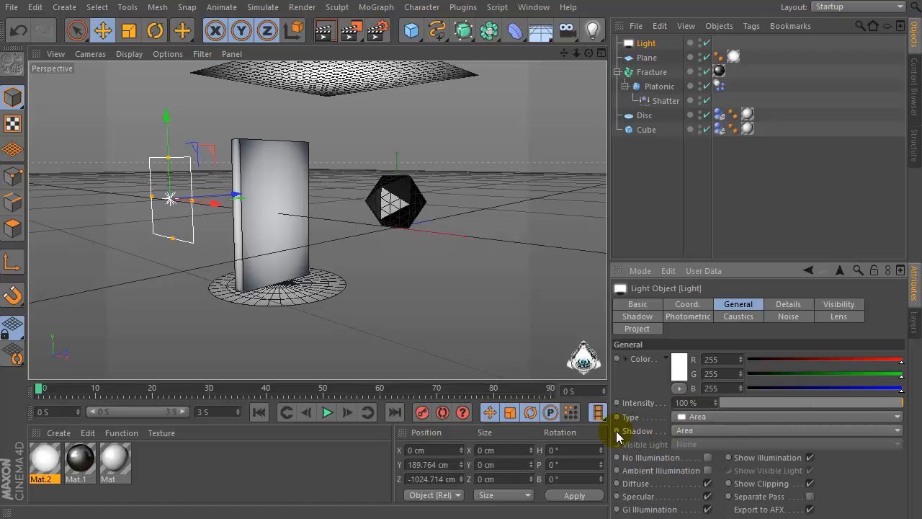
pyautogui.click(641, 46)
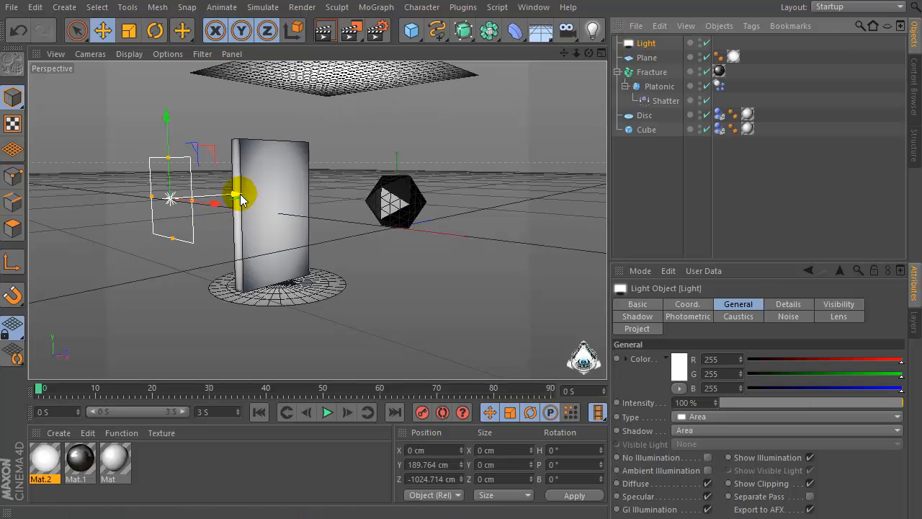
pyautogui.moveTo(241, 200); pyautogui.dragTo(203, 199)
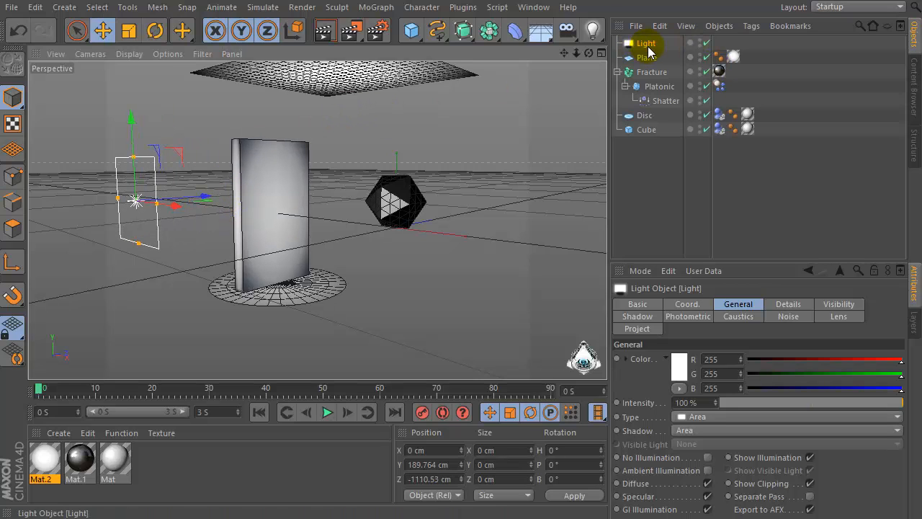
# Duplicate the light and move the copy to the opposite side of the wall at about 965 cm Z
pyautogui.moveTo(648, 48); pyautogui.dragTo(650, 41)
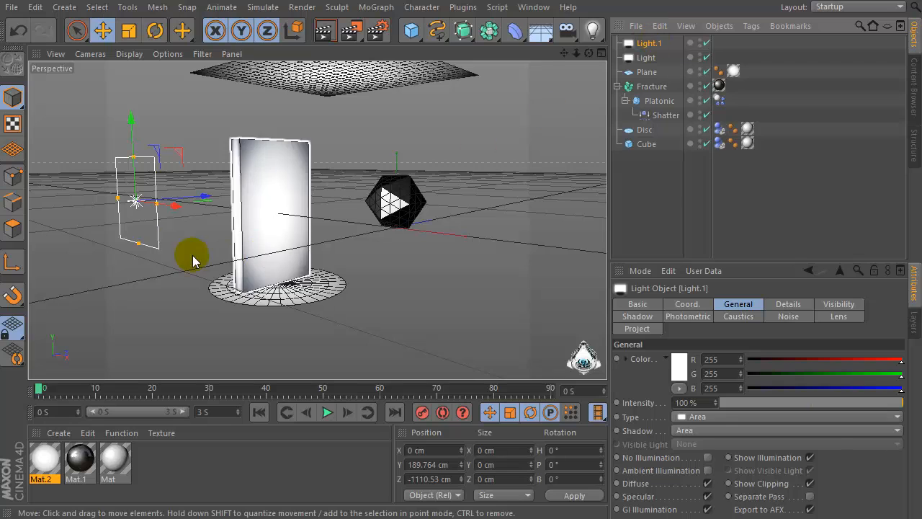
pyautogui.moveTo(206, 195); pyautogui.dragTo(524, 167)
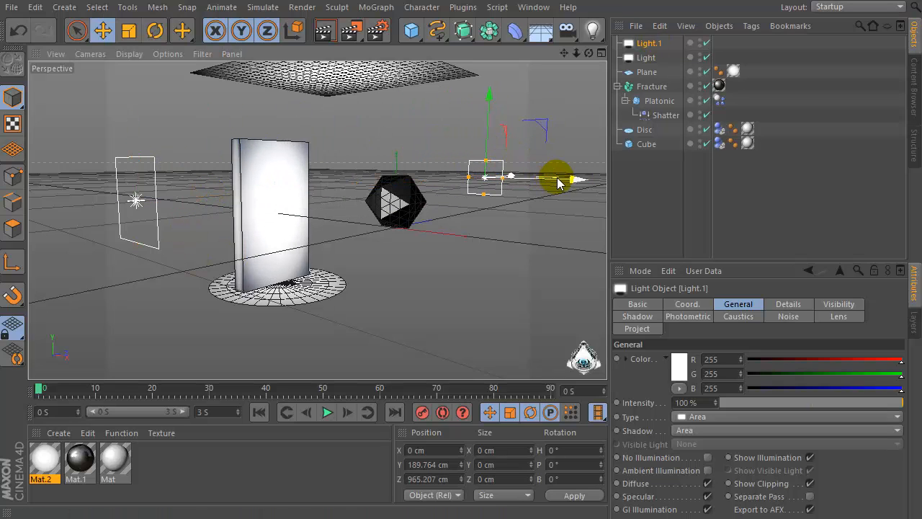
# Add a Sky object to the scene
pyautogui.moveTo(588, 53)
pyautogui.mouseDown()
pyautogui.moveTo(598, 56)
pyautogui.moveTo(570, 66)
pyautogui.moveTo(585, 65)
pyautogui.mouseUp()
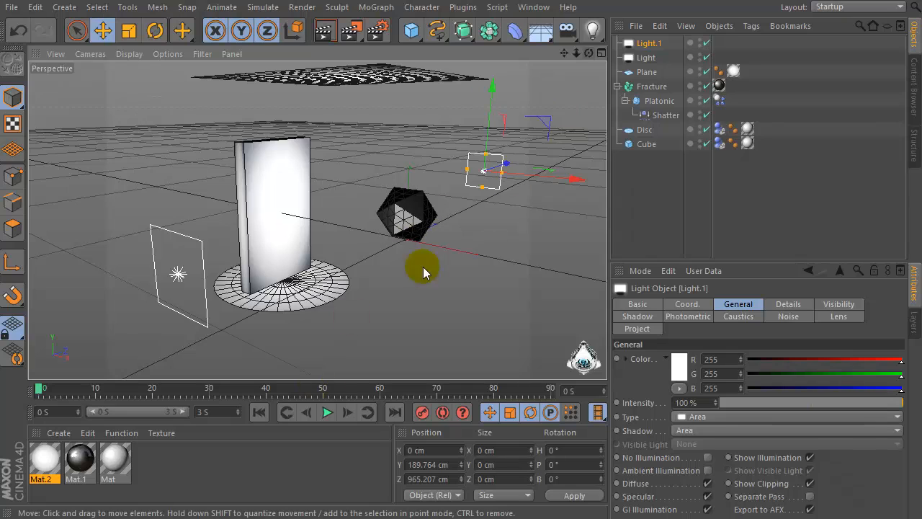
pyautogui.scroll(5, 367, 239)
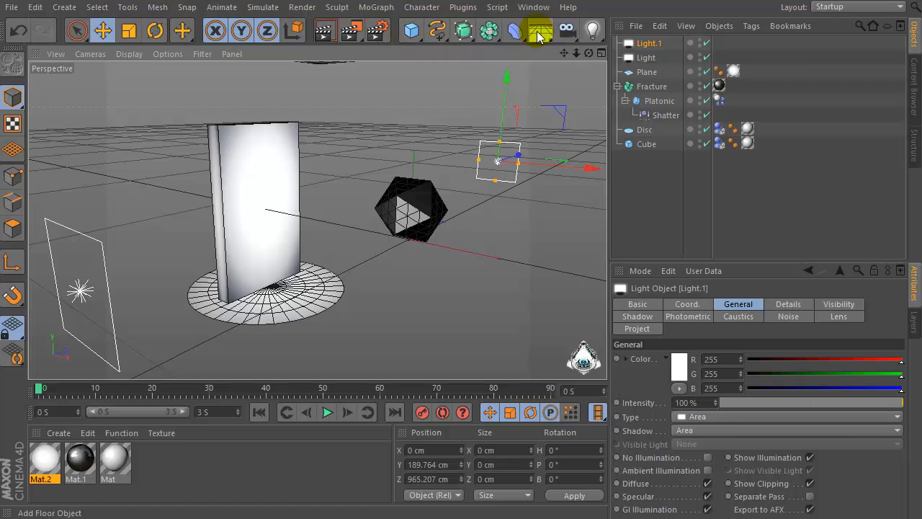
pyautogui.click(541, 31)
pyautogui.click(583, 80)
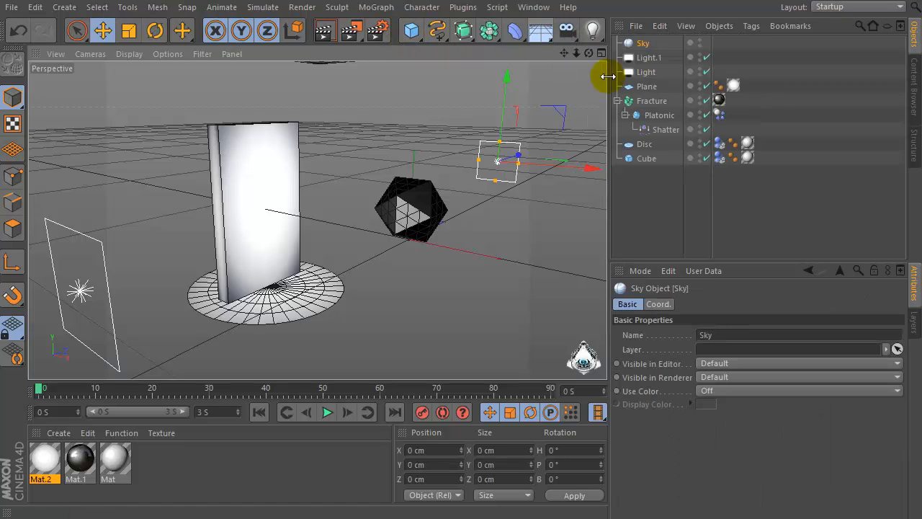
# Open the render settings and apply the HDV/HDTV 720 29.97 output preset
pyautogui.moveTo(588, 52)
pyautogui.mouseDown()
pyautogui.moveTo(611, 11)
pyautogui.moveTo(577, 59)
pyautogui.moveTo(587, 57)
pyautogui.mouseUp()
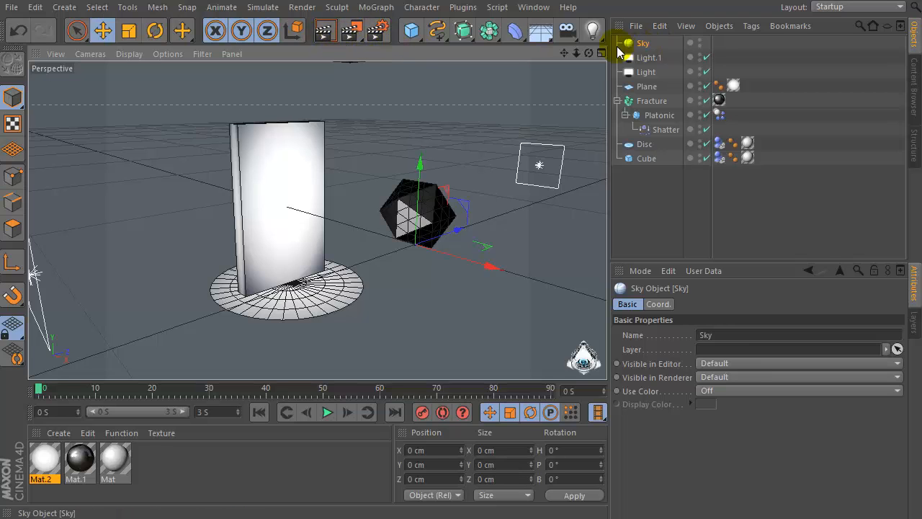
pyautogui.click(376, 32)
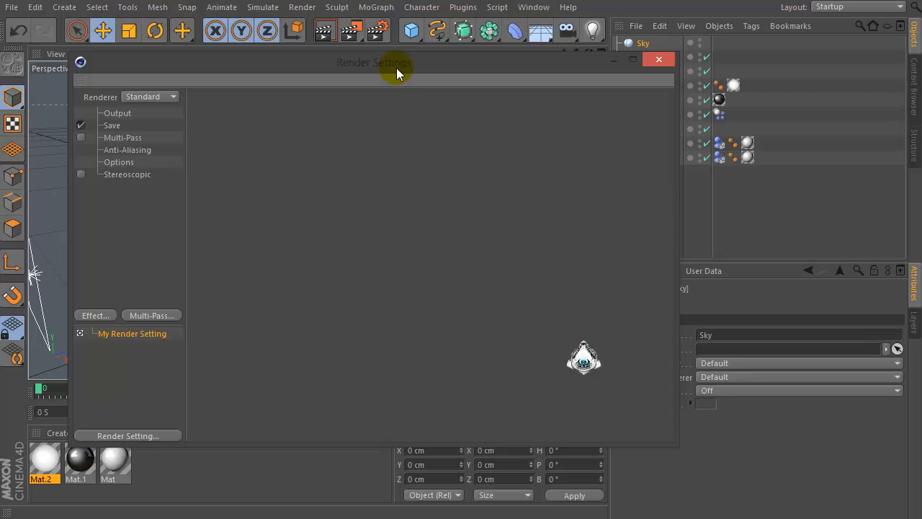
pyautogui.moveTo(396, 67); pyautogui.dragTo(402, 53)
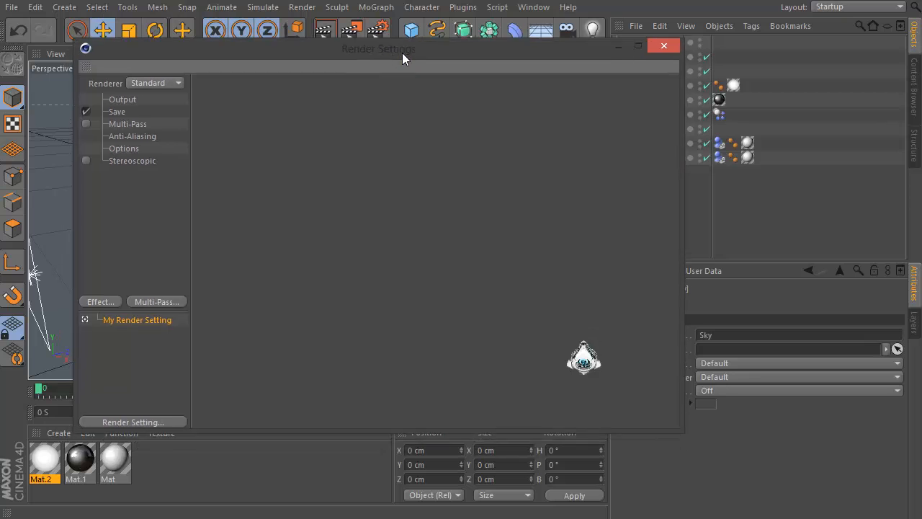
pyautogui.click(119, 99)
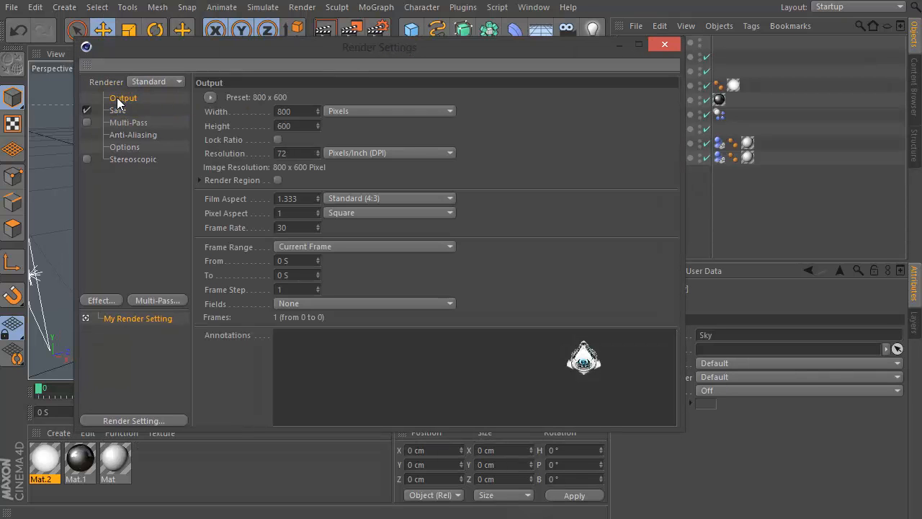
pyautogui.click(209, 99)
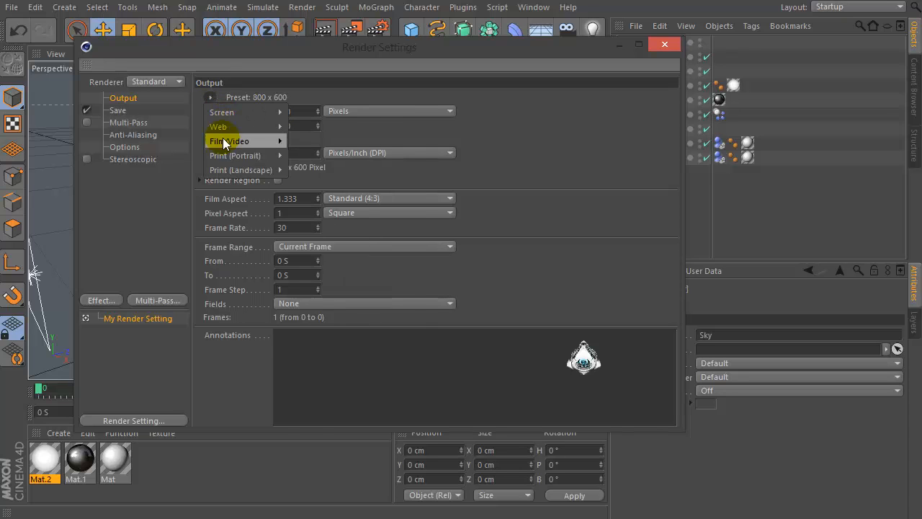
pyautogui.moveTo(235, 142)
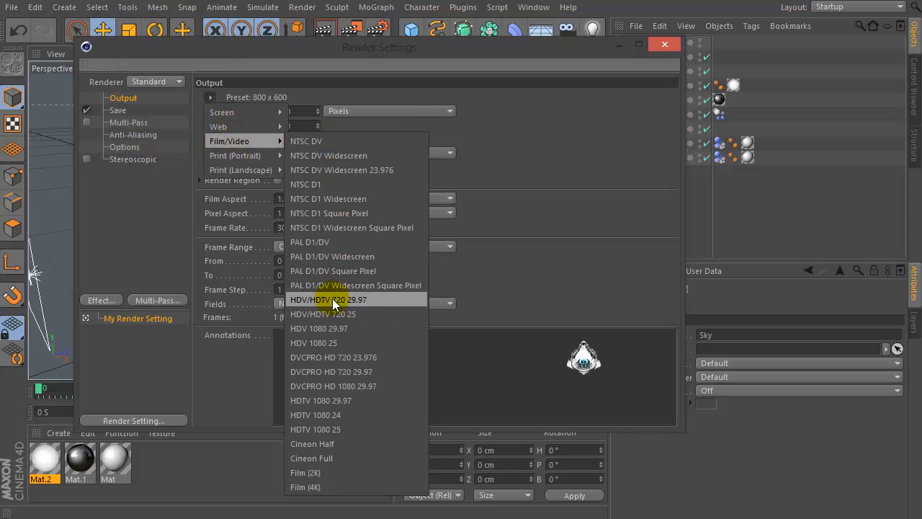
pyautogui.click(360, 299)
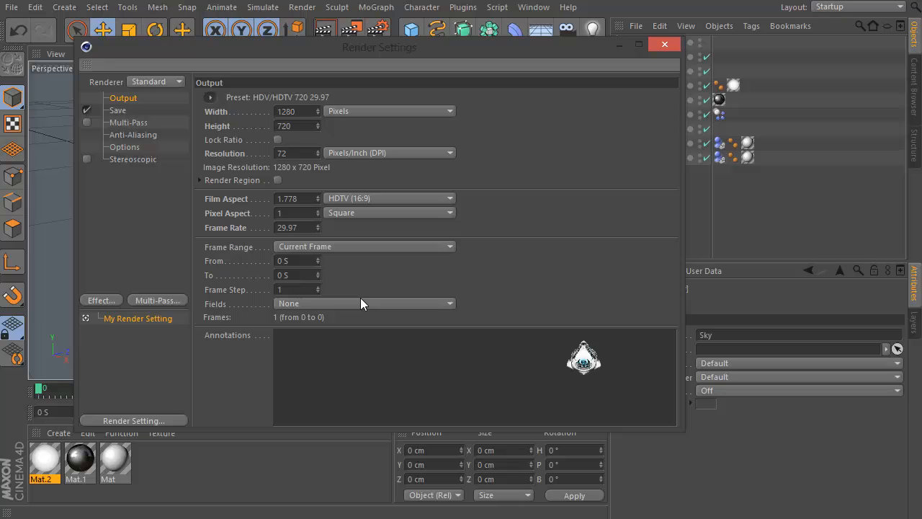
pyautogui.click(307, 126)
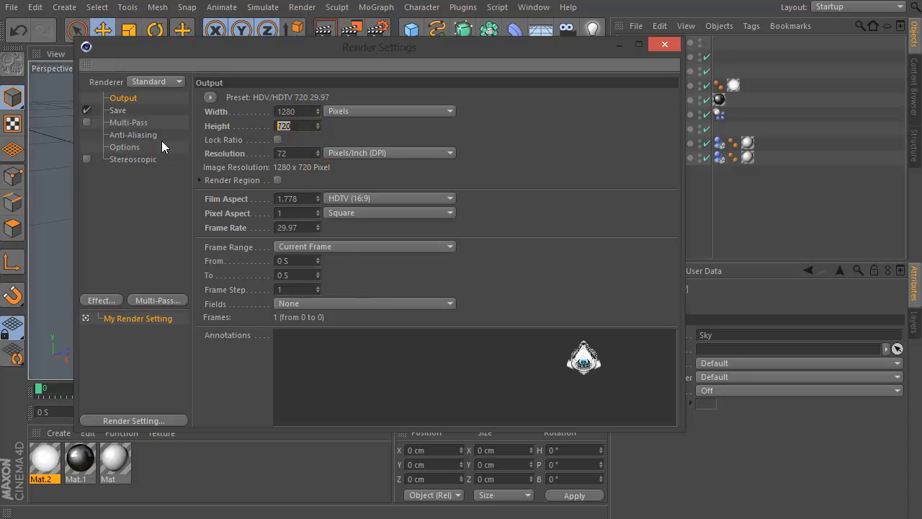
# Set the saved render format to QuickTime Movie
pyautogui.click(118, 111)
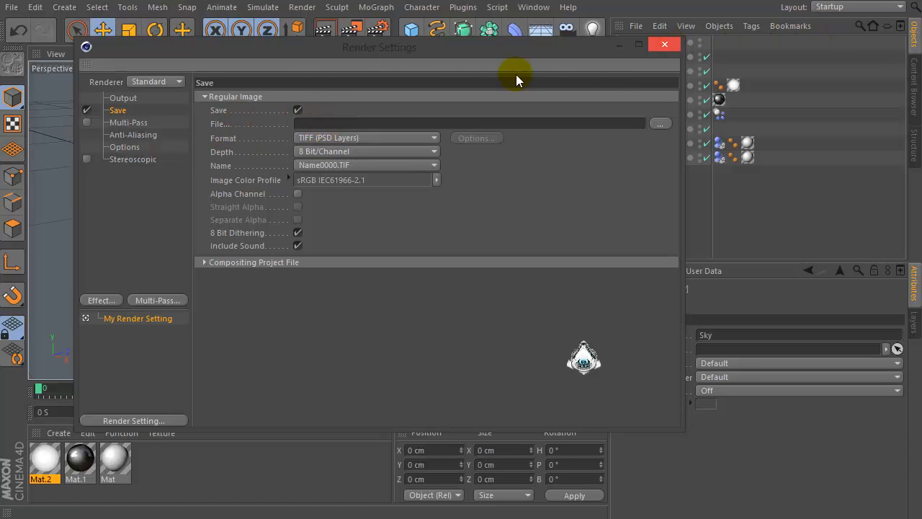
pyautogui.click(364, 136)
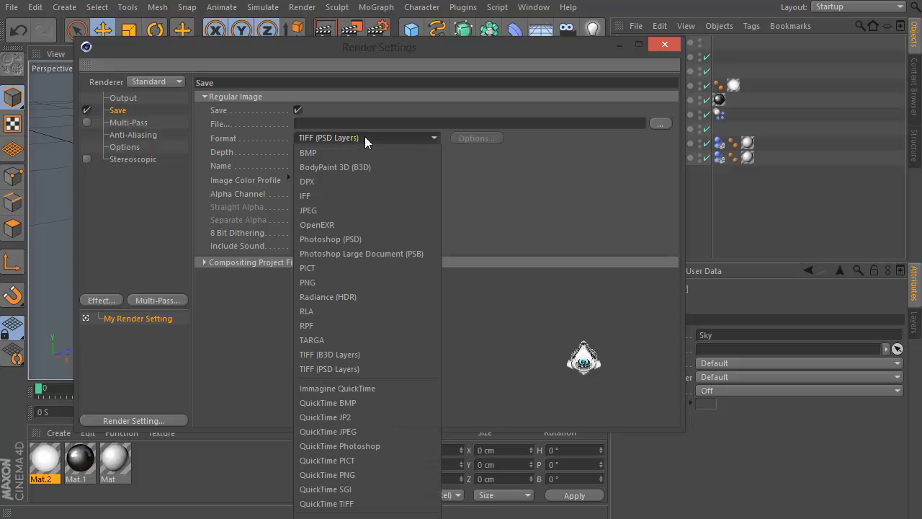
pyautogui.click(365, 137)
pyautogui.moveTo(395, 66); pyautogui.dragTo(413, 8)
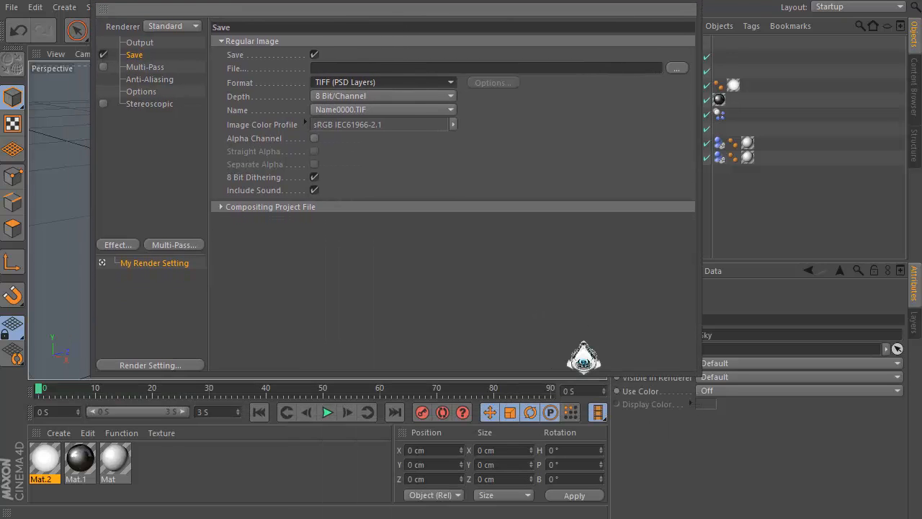
pyautogui.click(374, 81)
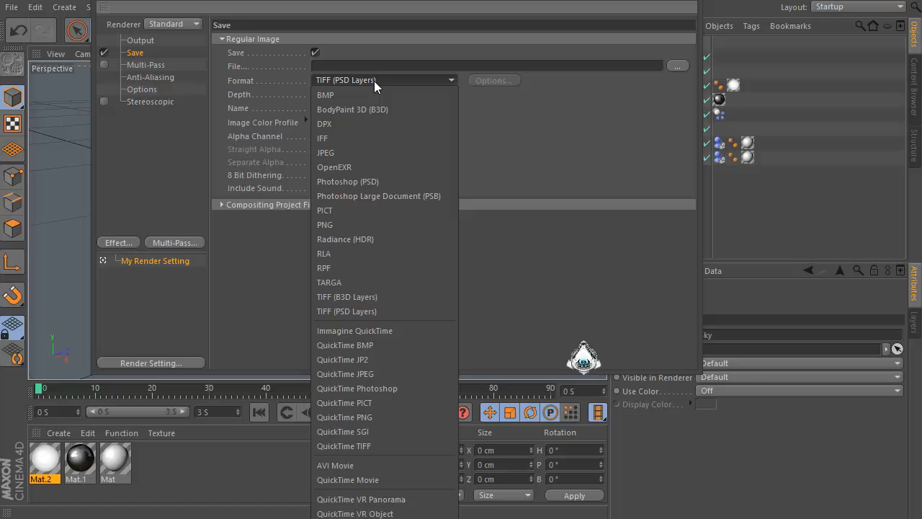
pyautogui.click(339, 480)
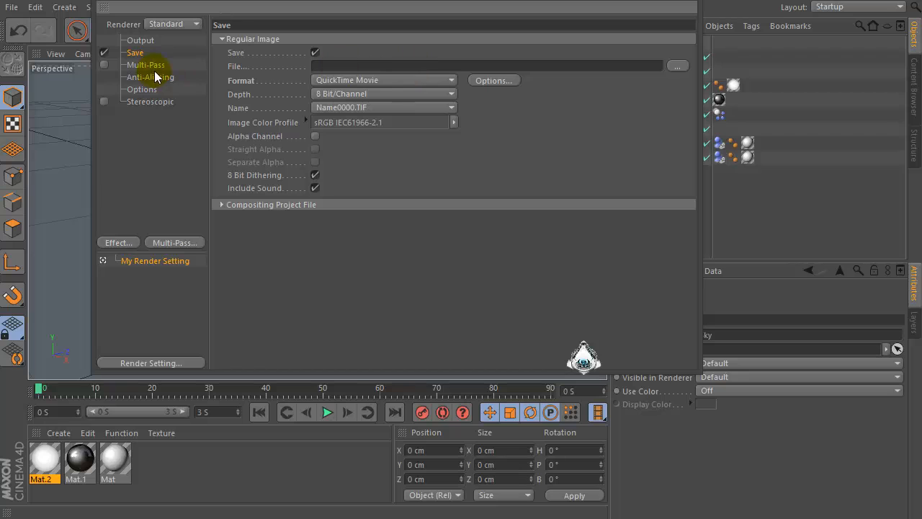
# Set the render frame range to All Frames
pyautogui.click(140, 41)
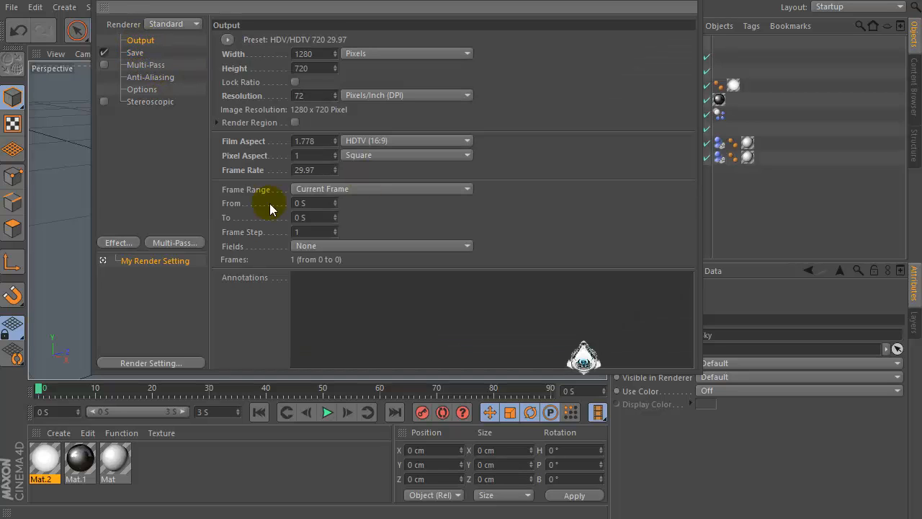
pyautogui.click(321, 187)
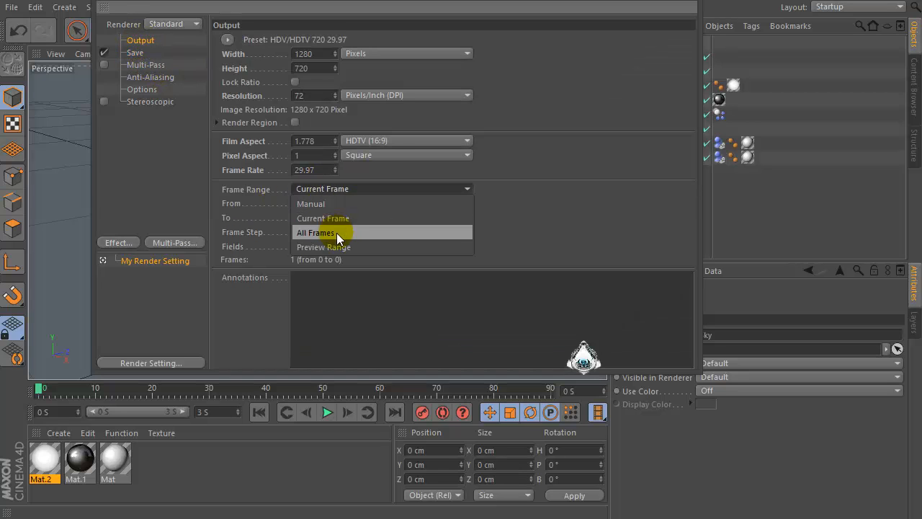
pyautogui.click(301, 234)
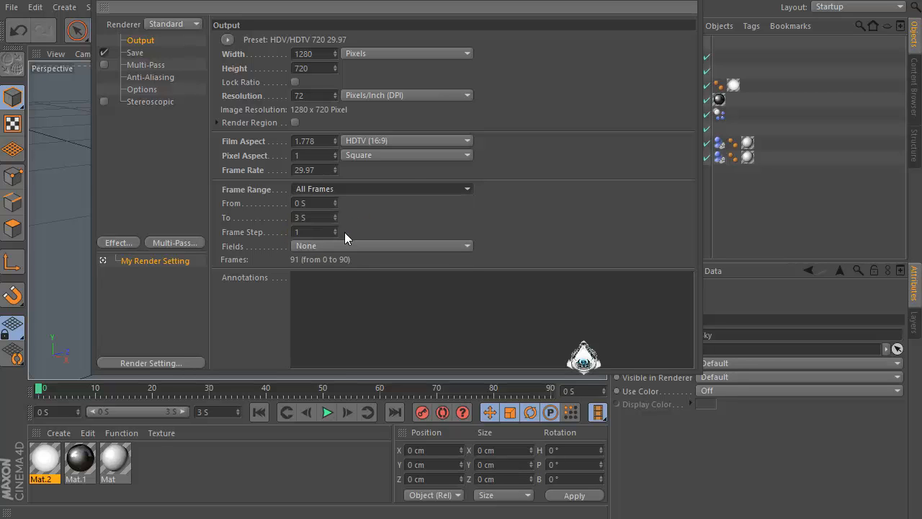
pyautogui.click(685, 2)
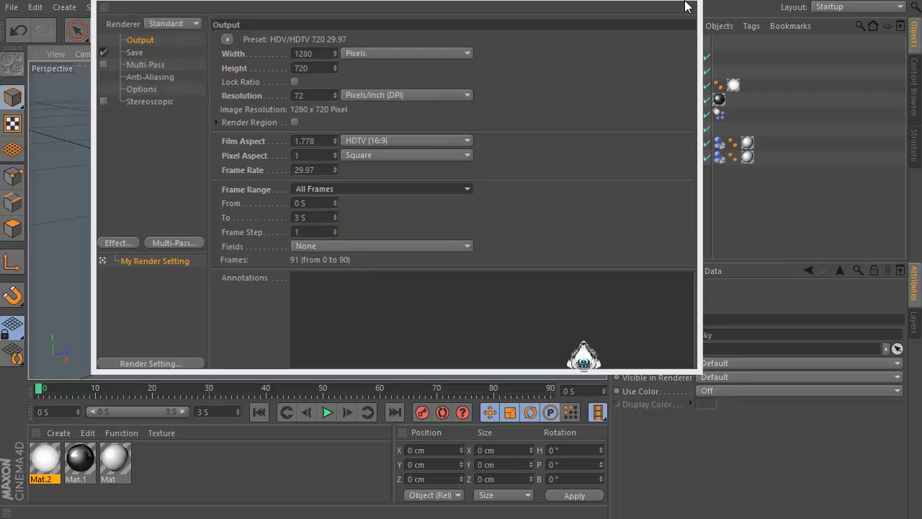
# Extend the animation's end time and preview range to 10 seconds
pyautogui.click(204, 413)
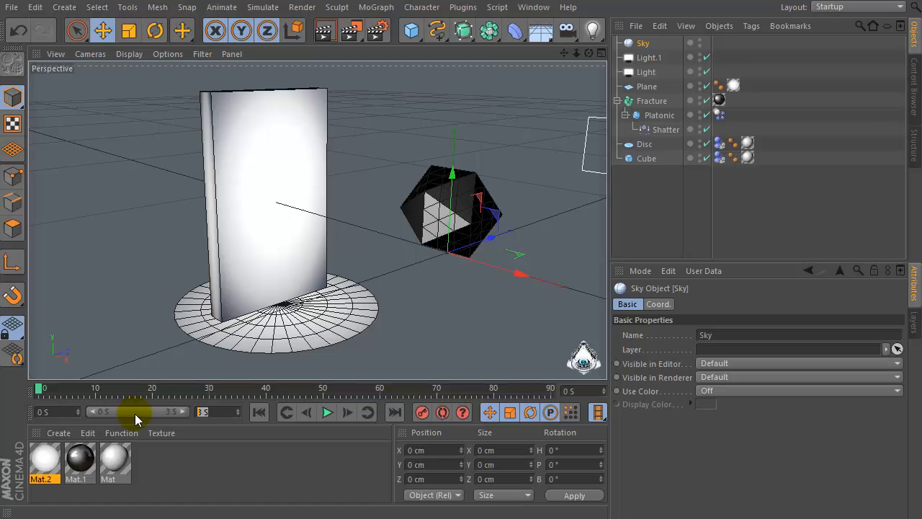
pyautogui.write('10')
pyautogui.moveTo(144, 413); pyautogui.dragTo(264, 406)
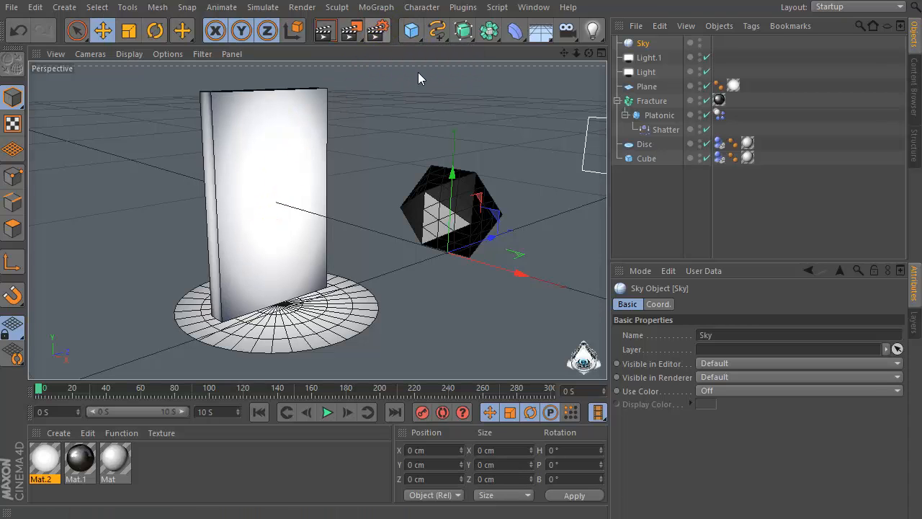
pyautogui.hotkey('ctrl', 'b')
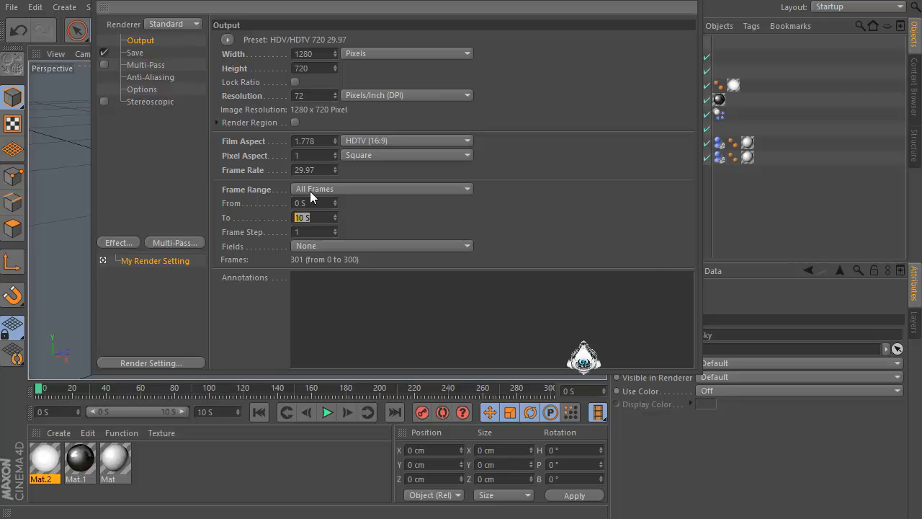
pyautogui.hotkey('alt', 'F4')
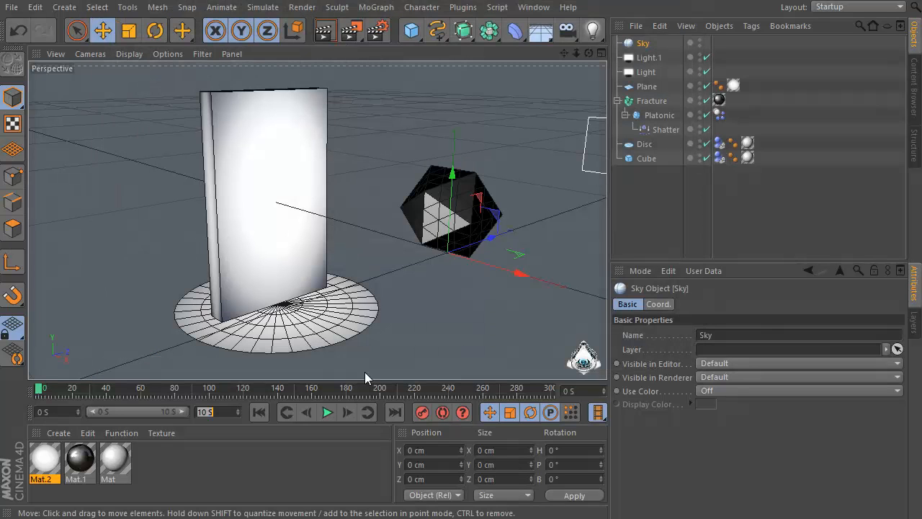
# Play back the simulation to preview the platonic shattering against the wall
pyautogui.click(333, 413)
pyautogui.click(332, 413)
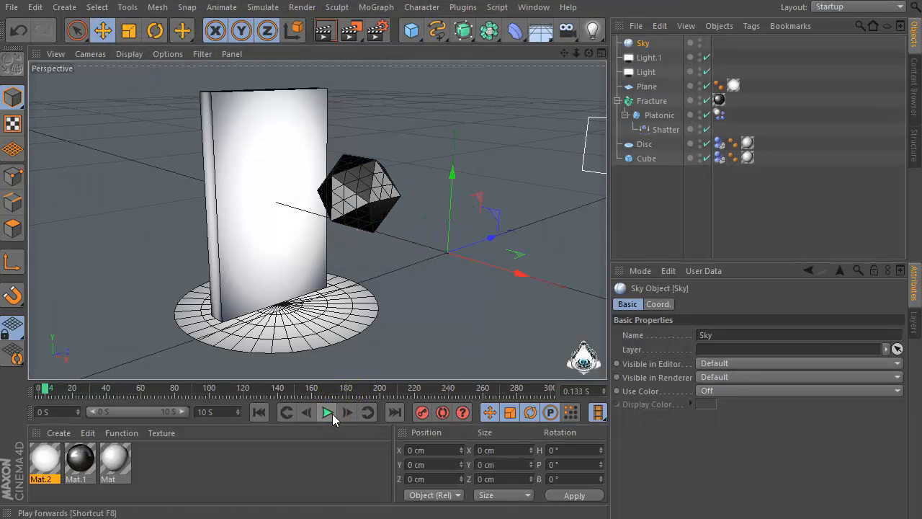
pyautogui.click(332, 414)
pyautogui.click(332, 413)
pyautogui.click(332, 413)
pyautogui.click(332, 412)
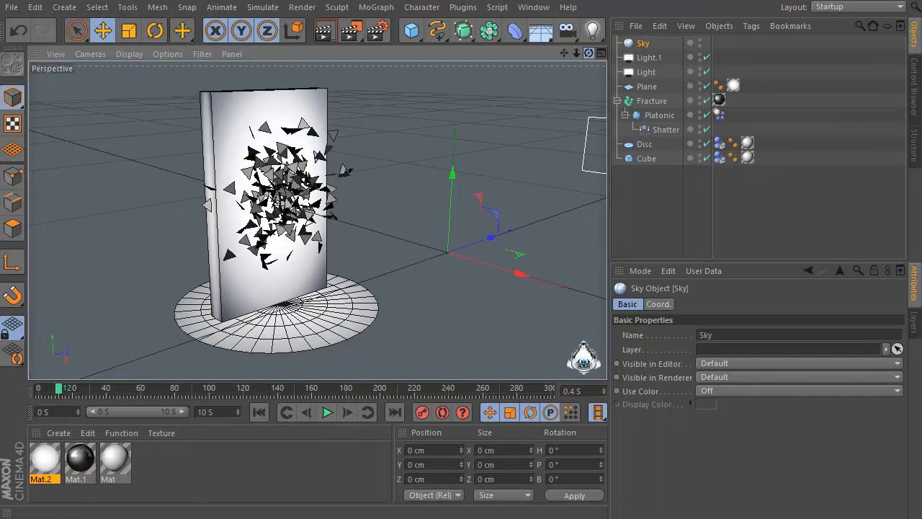
pyautogui.moveTo(589, 53); pyautogui.dragTo(565, 89)
pyautogui.scroll(2, 224, 185)
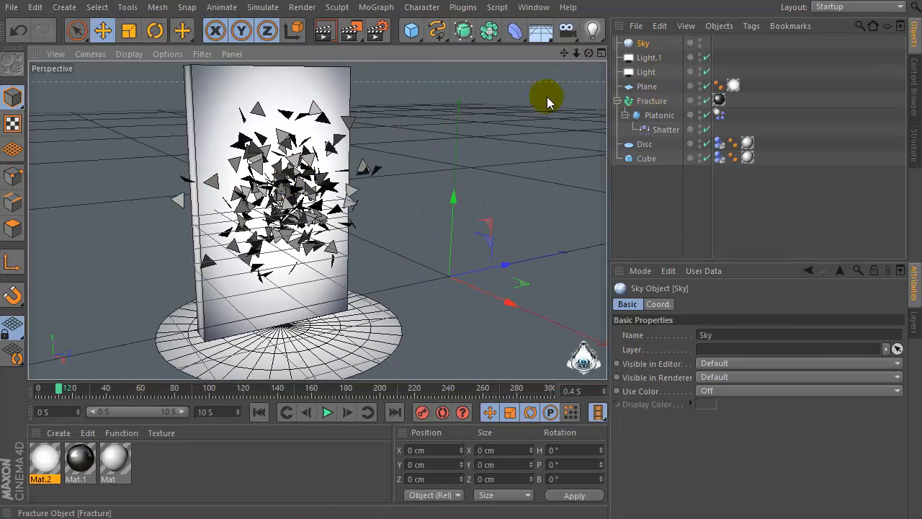
# Add a Cloth NURBS object to the scene
pyautogui.click(369, 7)
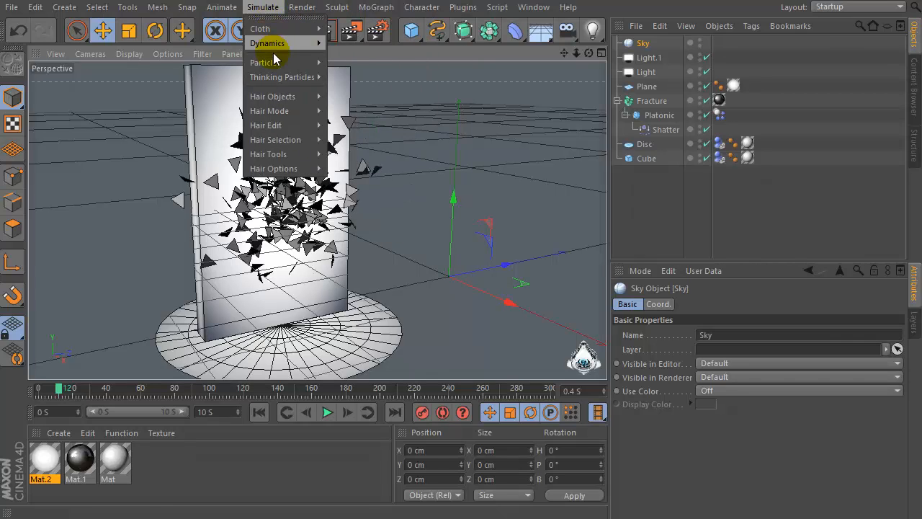
pyautogui.moveTo(265, 29)
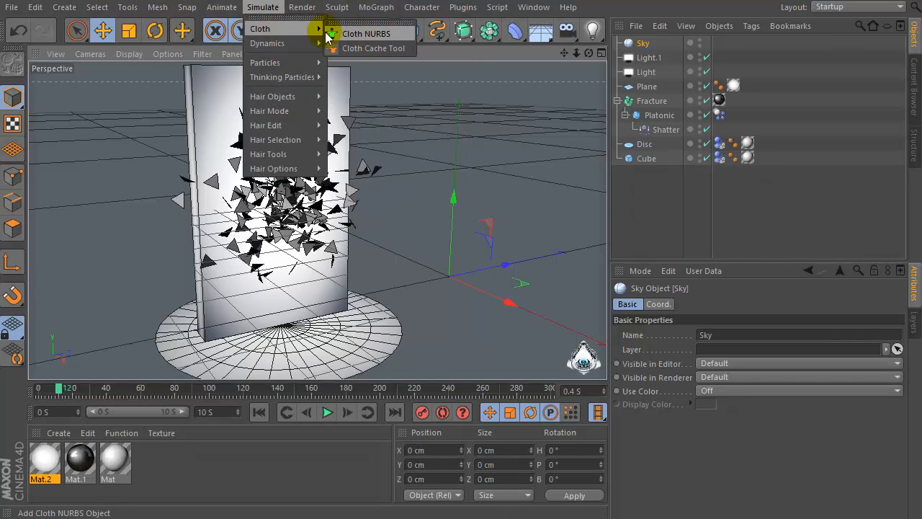
pyautogui.click(391, 33)
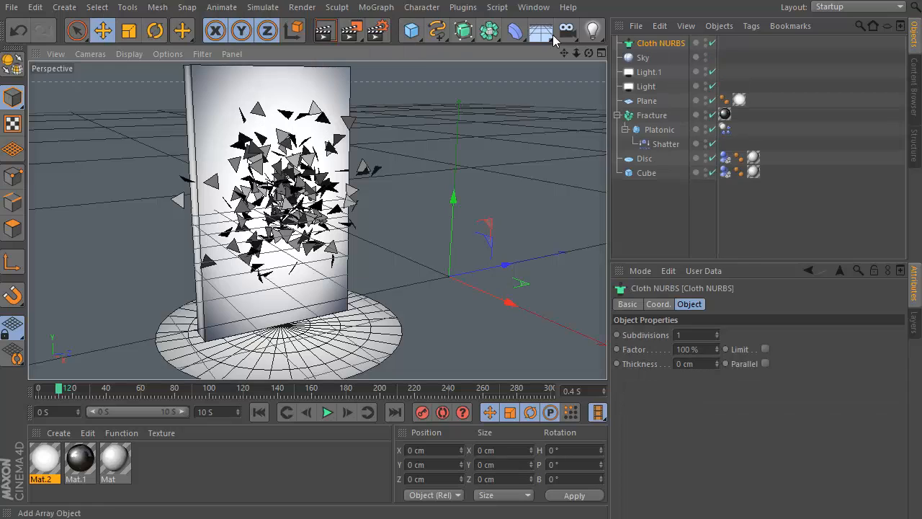
# Nest the Fracture object under the Cloth NURBS and select the Cloth NURBS
pyautogui.click(646, 118)
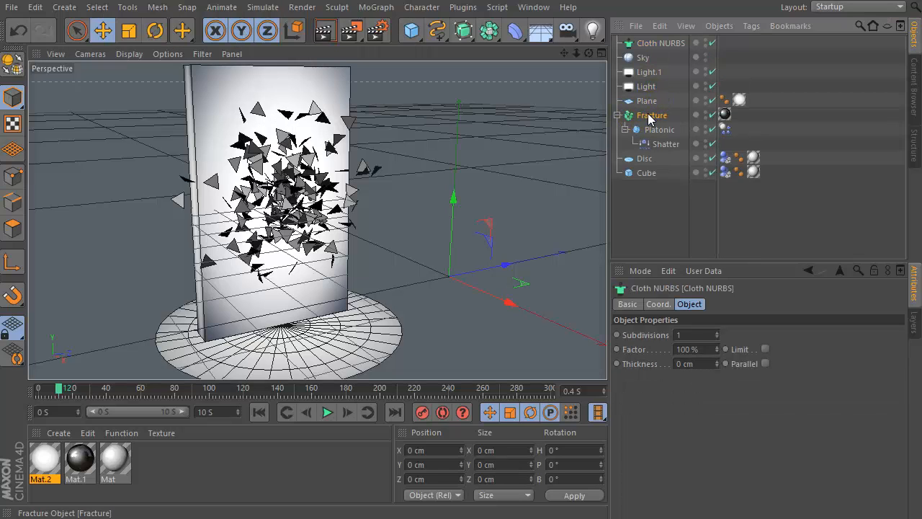
pyautogui.moveTo(656, 57); pyautogui.dragTo(644, 45)
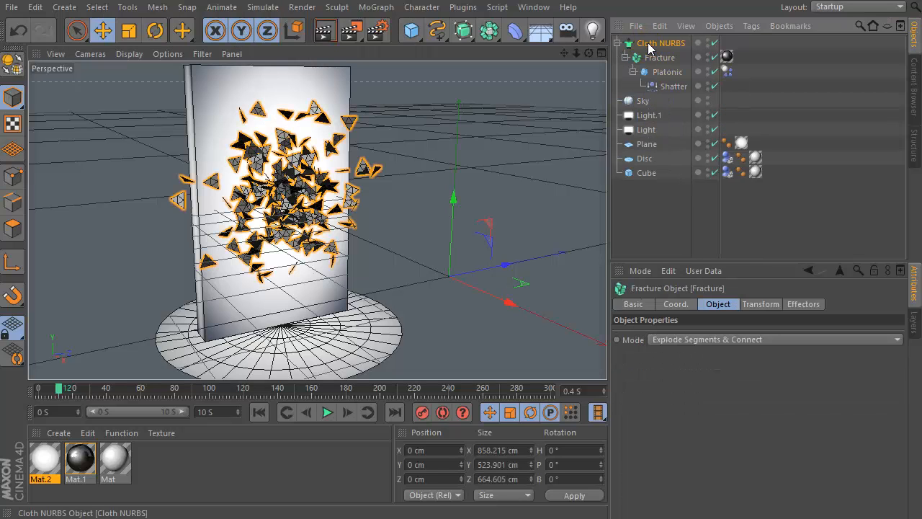
pyautogui.click(628, 47)
pyautogui.click(670, 47)
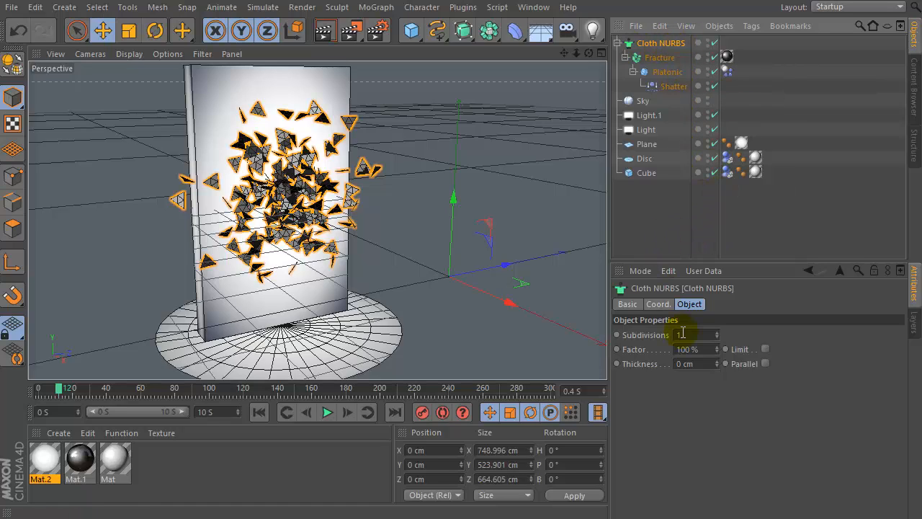
# Set the Cloth NURBS thickness to 7 cm
pyautogui.click(690, 364)
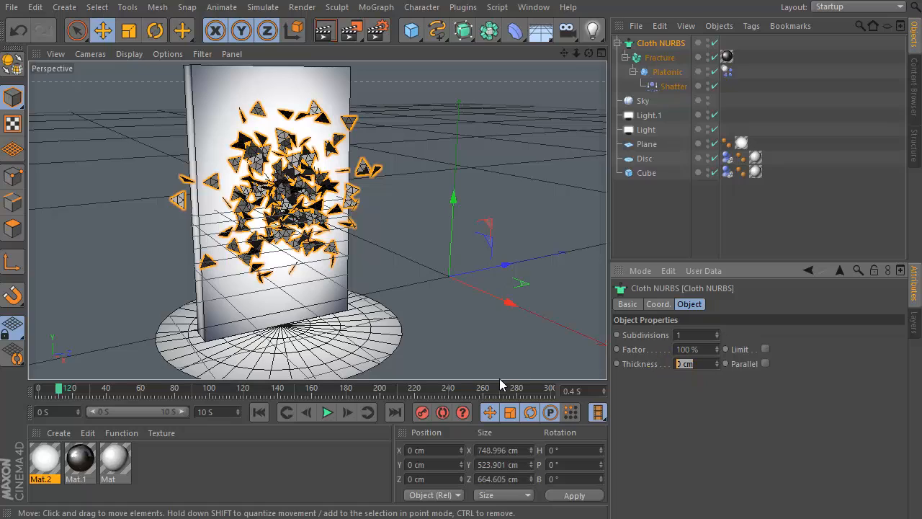
pyautogui.write('7')
pyautogui.press('Return')
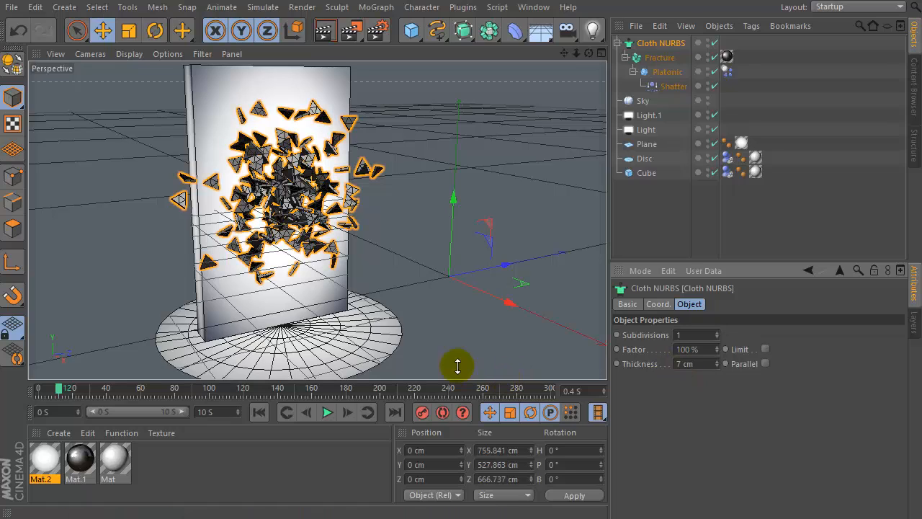
# At frame 0, set the project's dynamics Time Scale to 10% and keyframe it
pyautogui.moveTo(587, 58)
pyautogui.mouseDown()
pyautogui.moveTo(540, 60)
pyautogui.moveTo(580, 59)
pyautogui.mouseUp()
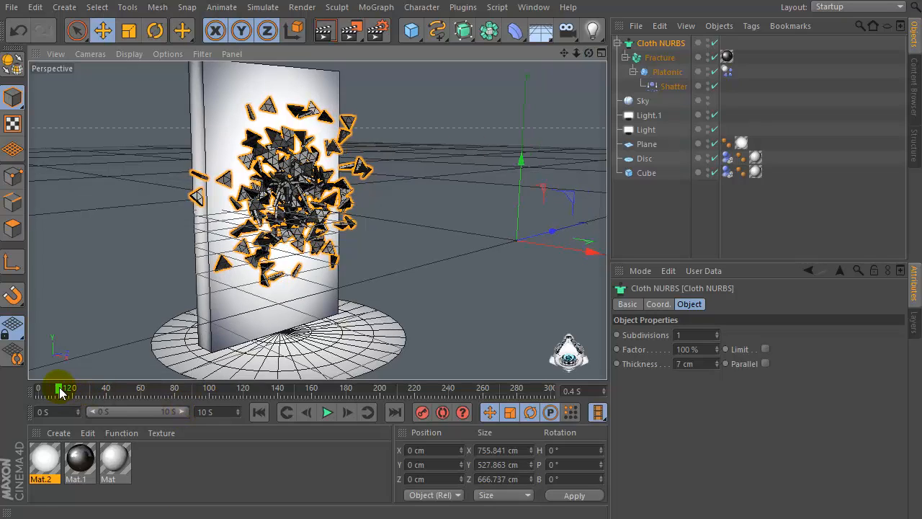
pyautogui.moveTo(60, 387); pyautogui.dragTo(20, 401)
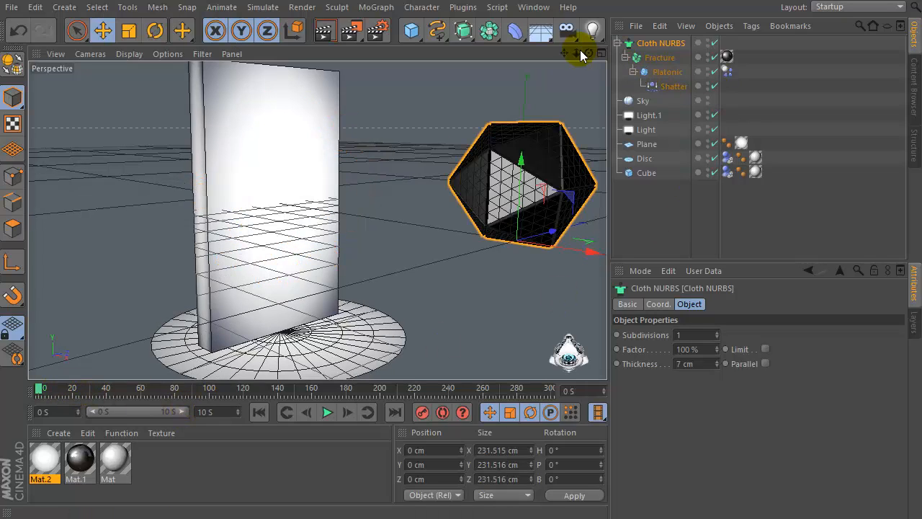
pyautogui.moveTo(588, 54)
pyautogui.mouseDown()
pyautogui.moveTo(497, 59)
pyautogui.moveTo(591, 66)
pyautogui.moveTo(573, 44)
pyautogui.moveTo(582, 50)
pyautogui.mouseUp()
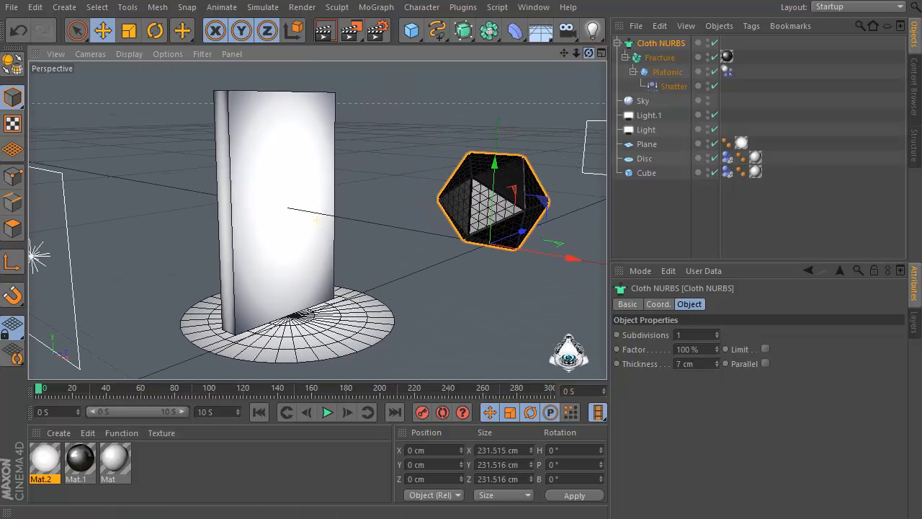
pyautogui.click(12, 7)
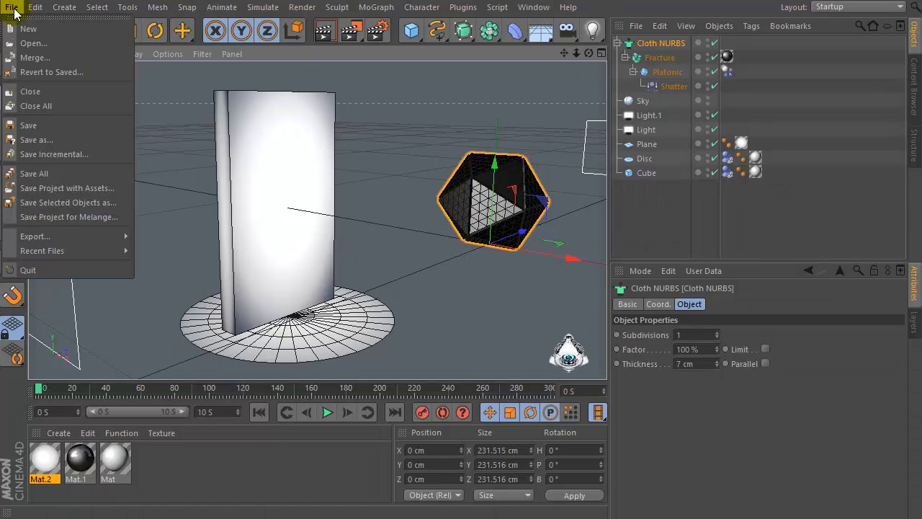
pyautogui.moveTo(34, 9)
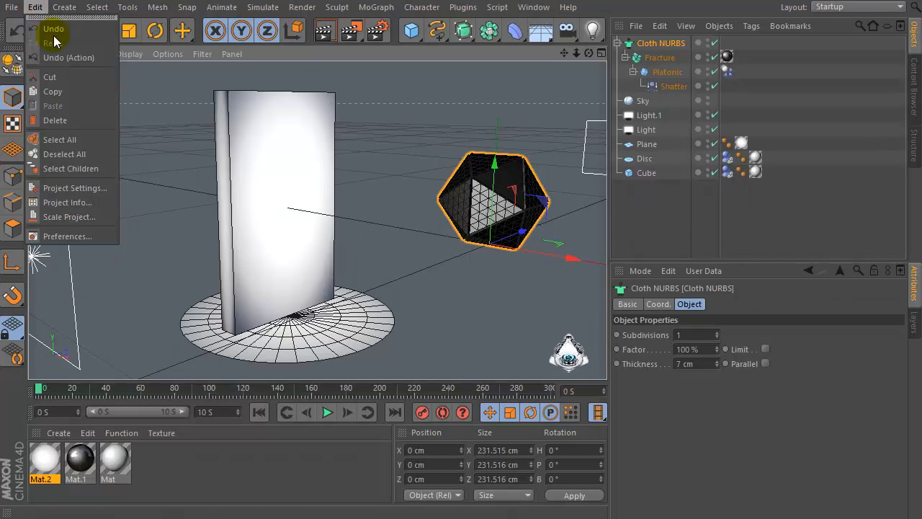
pyautogui.click(94, 188)
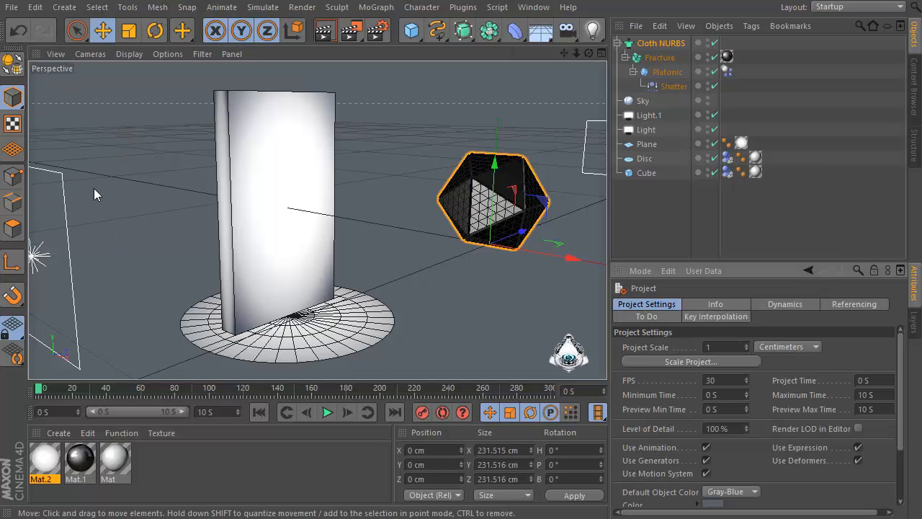
pyautogui.click(35, 8)
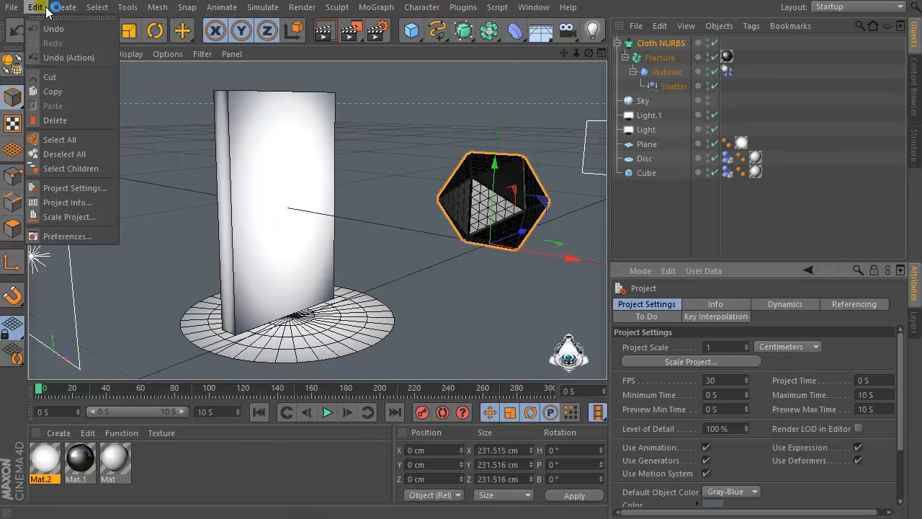
pyautogui.click(73, 187)
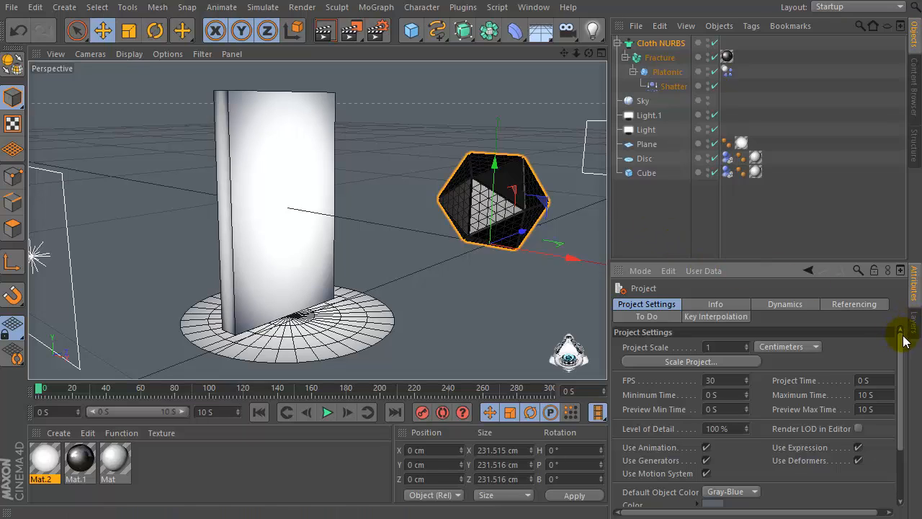
pyautogui.moveTo(904, 338); pyautogui.dragTo(906, 401)
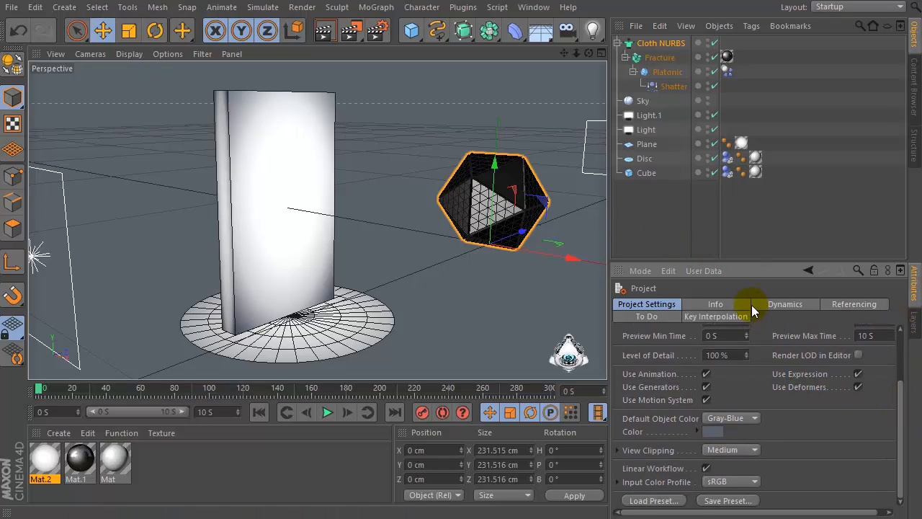
pyautogui.click(786, 306)
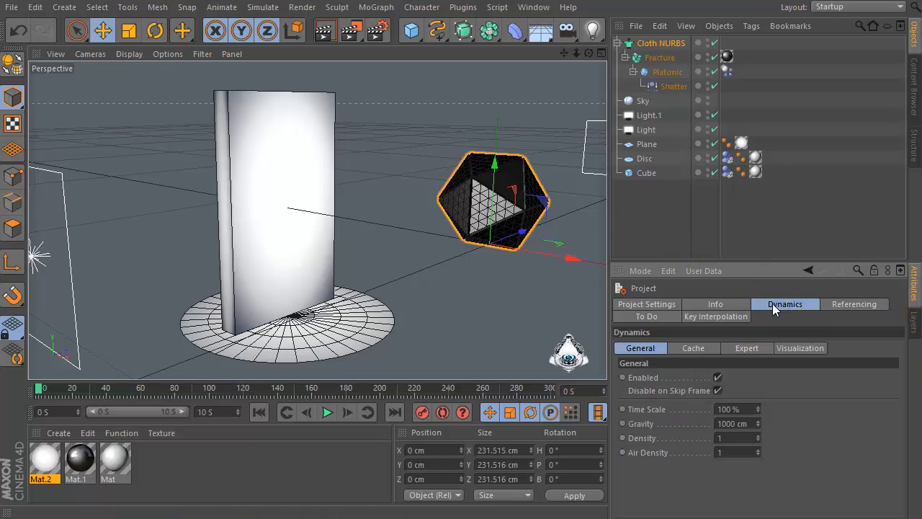
pyautogui.click(621, 409)
pyautogui.write('0')
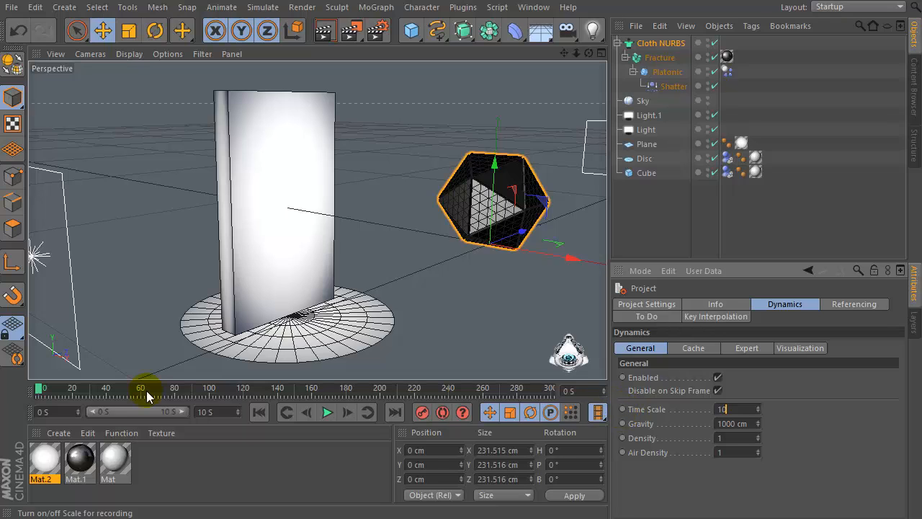
pyautogui.keyDown('ctrl'); pyautogui.click(40, 389); pyautogui.keyUp('ctrl')
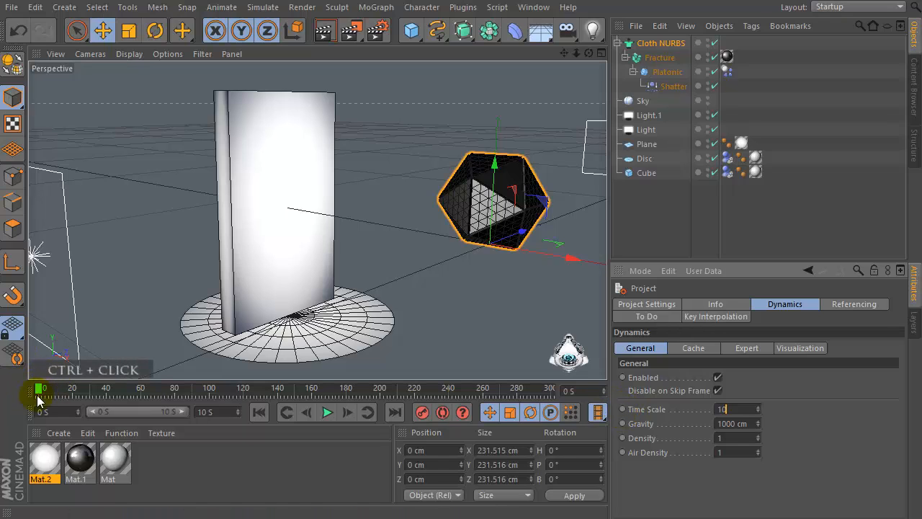
pyautogui.keyDown('ctrl'); pyautogui.click(623, 409); pyautogui.keyUp('ctrl')
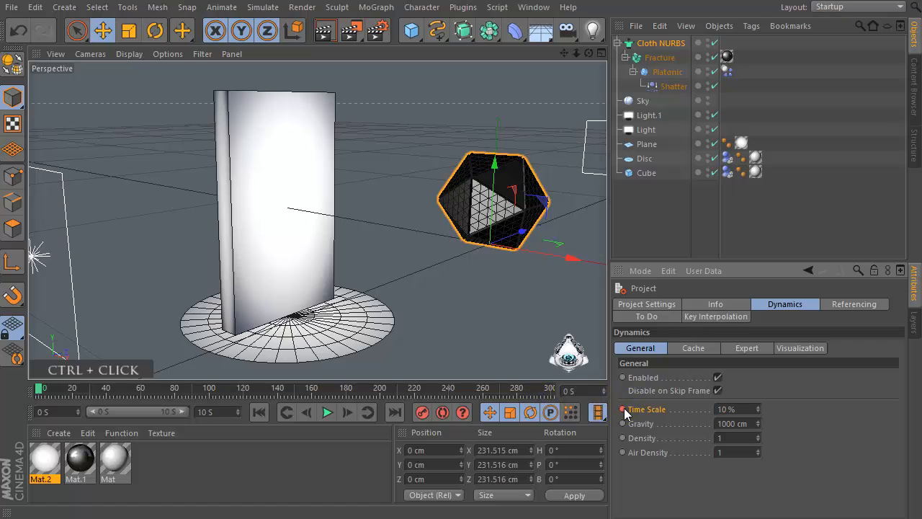
pyautogui.click(41, 389)
# Move to 7 seconds and keyframe the dynamics Time Scale at 10% there
pyautogui.moveTo(349, 393); pyautogui.dragTo(408, 391)
pyautogui.moveTo(595, 394); pyautogui.dragTo(417, 404)
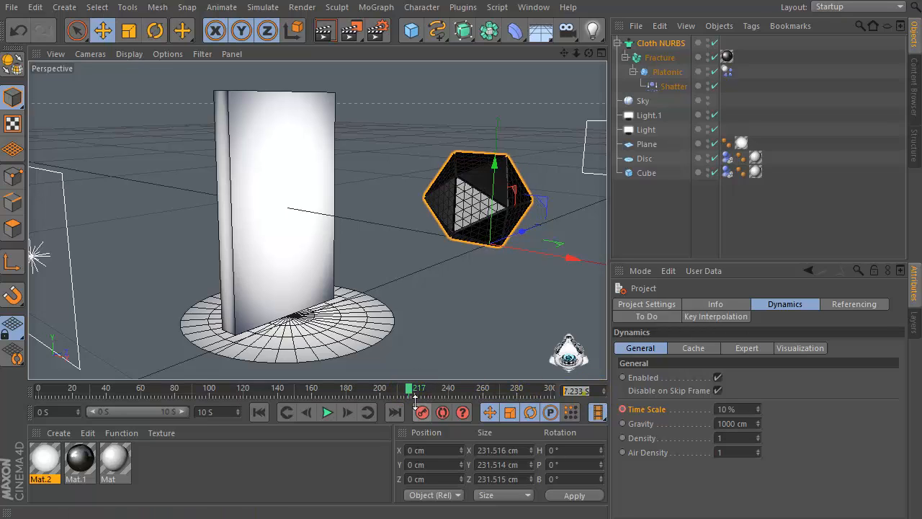
pyautogui.write('7')
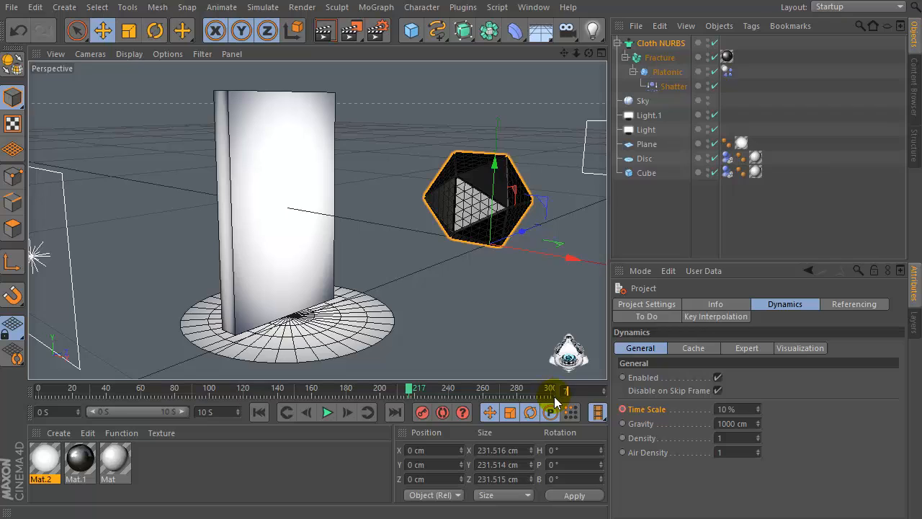
pyautogui.moveTo(580, 389); pyautogui.dragTo(461, 411)
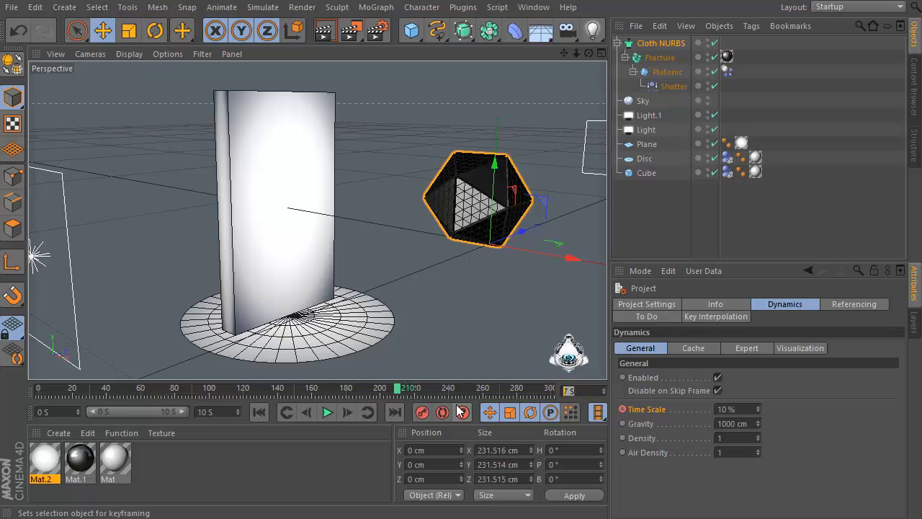
pyautogui.keyDown('ctrl'); pyautogui.click(623, 409); pyautogui.keyUp('ctrl')
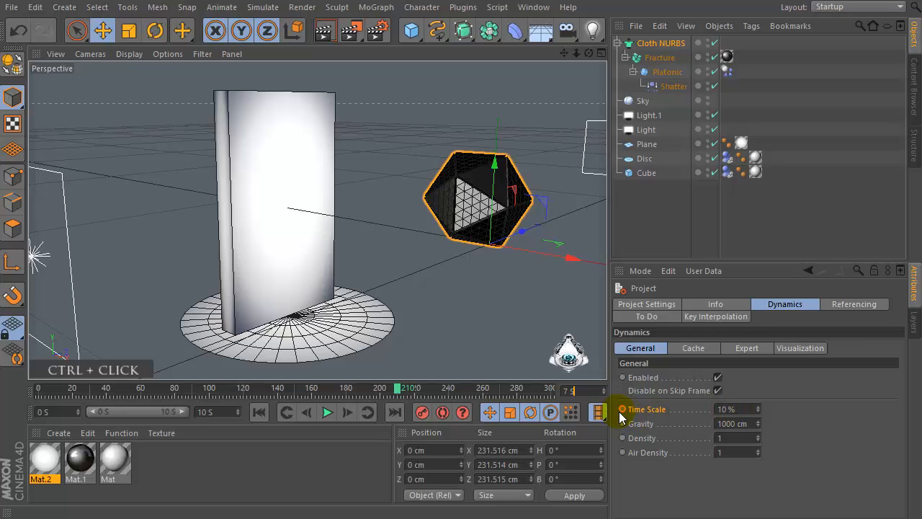
pyautogui.keyDown('ctrl'); pyautogui.click(623, 409); pyautogui.keyUp('ctrl')
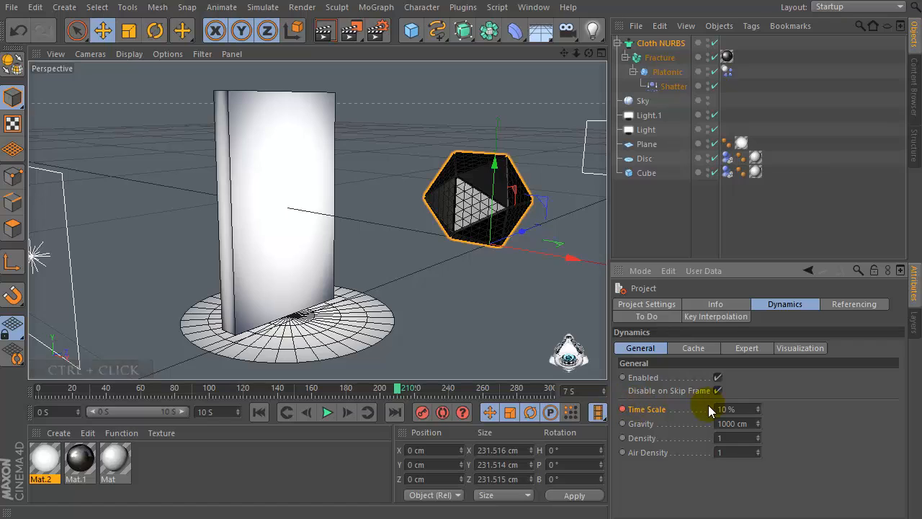
pyautogui.doubleClick(733, 408)
pyautogui.doubleClick(585, 392)
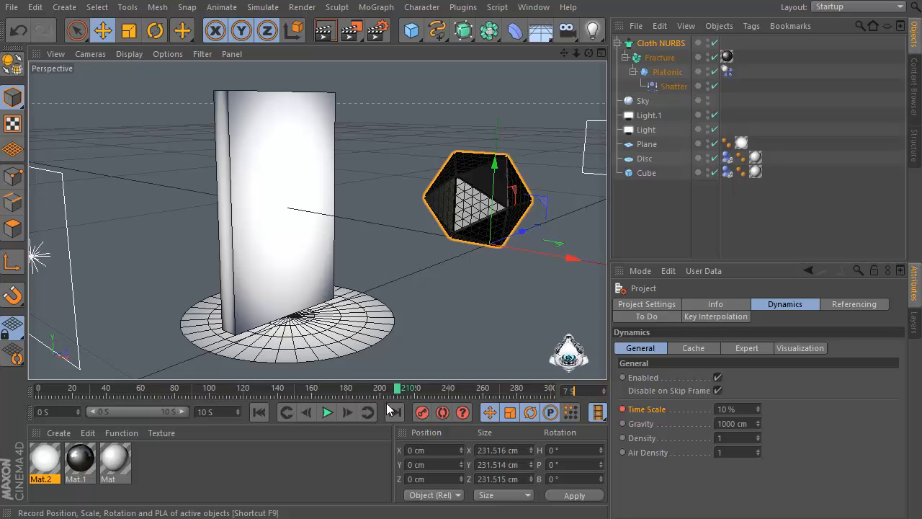
# Extend the animation's end time and preview range to 15 seconds
pyautogui.click(227, 410)
pyautogui.write('1')
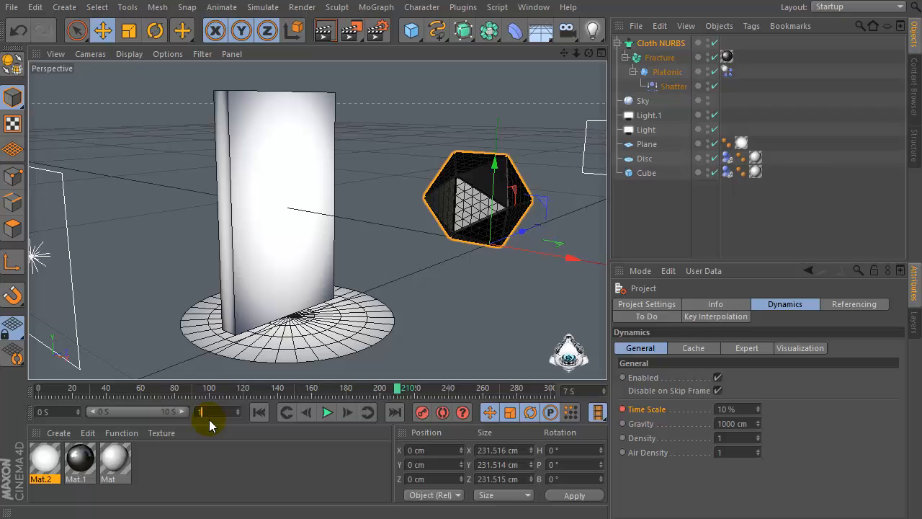
pyautogui.write('255 S')
pyautogui.press('Return')
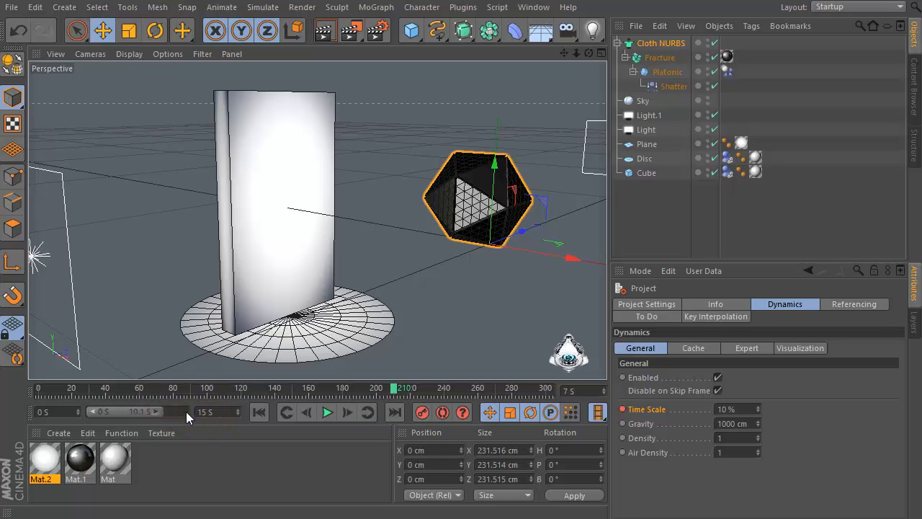
pyautogui.moveTo(186, 411); pyautogui.dragTo(225, 411)
# At 15 seconds, set the dynamics Time Scale to 50% and keyframe it
pyautogui.click(282, 401)
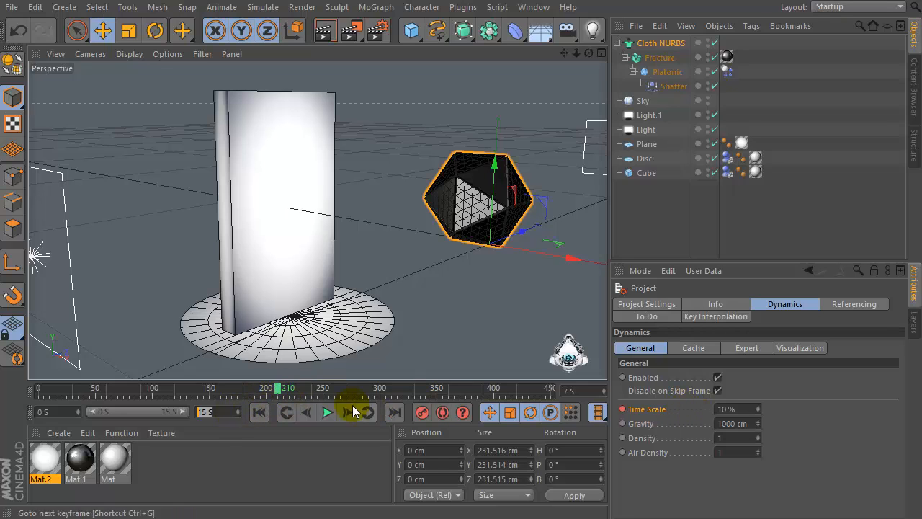
pyautogui.moveTo(275, 398); pyautogui.dragTo(569, 393)
pyautogui.moveTo(705, 408); pyautogui.dragTo(737, 408)
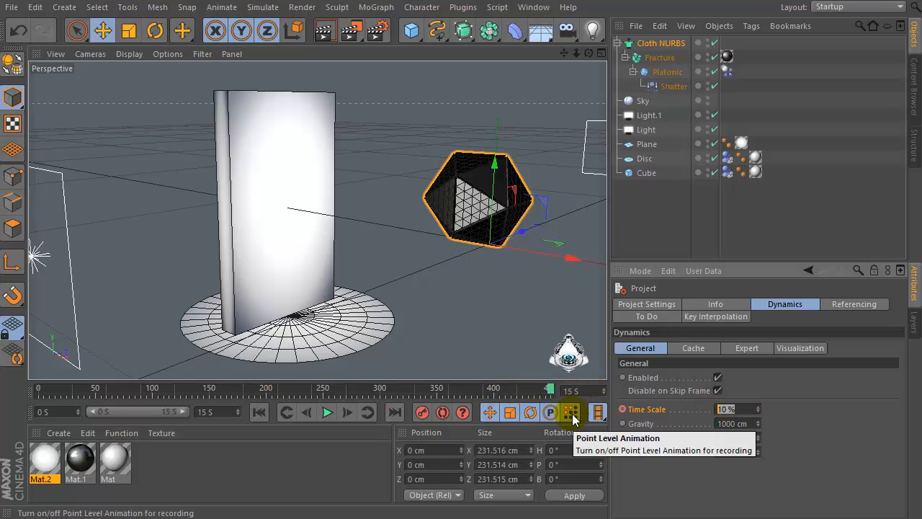
pyautogui.write('50')
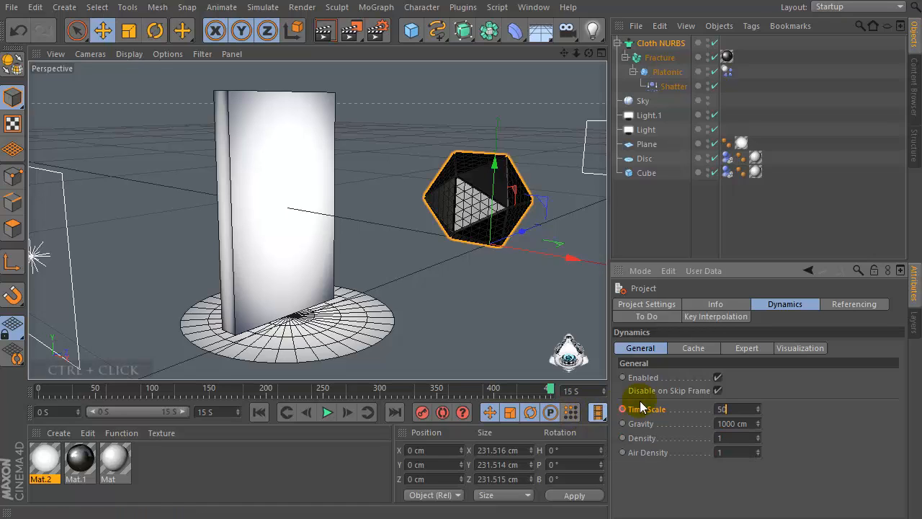
pyautogui.keyDown('ctrl'); pyautogui.click(622, 409); pyautogui.keyUp('ctrl')
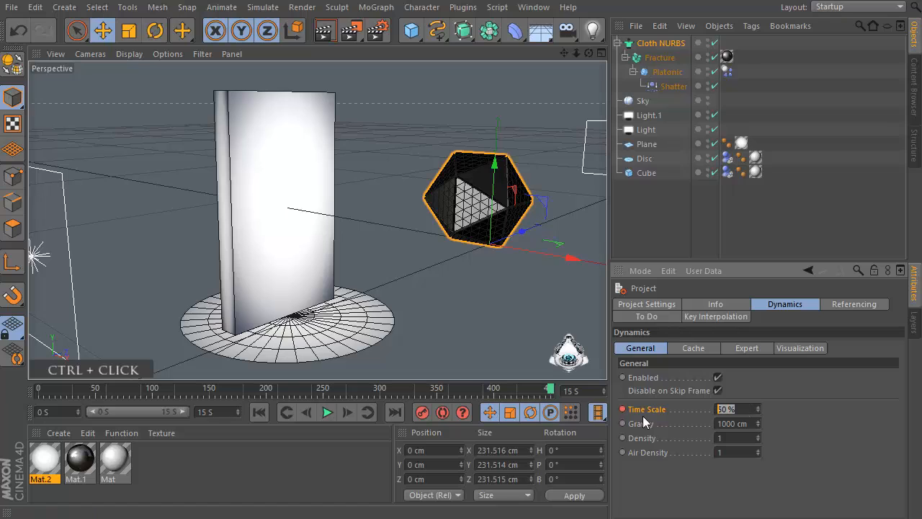
pyautogui.moveTo(555, 396); pyautogui.dragTo(502, 401)
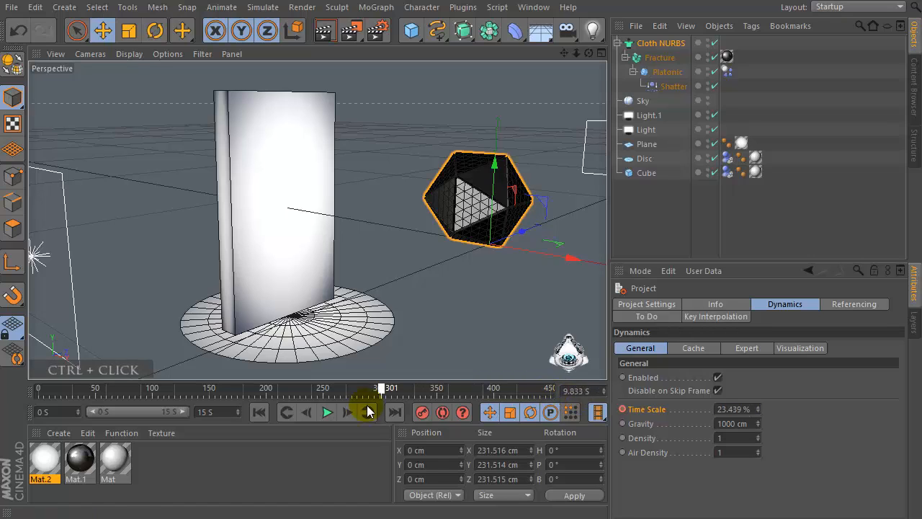
pyautogui.moveTo(55, 390); pyautogui.dragTo(38, 390)
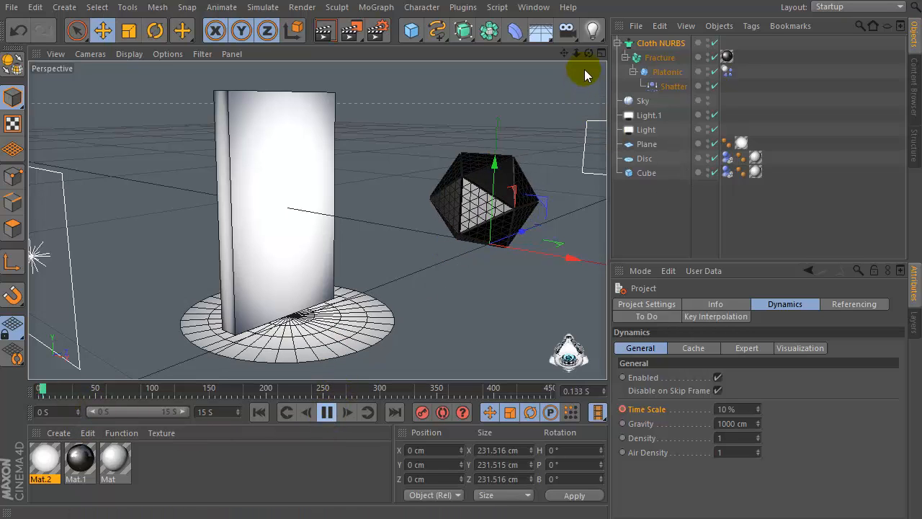
# Play back the shattering simulation from different viewpoints to check the slow-motion effect and the platonic's properties
pyautogui.moveTo(588, 54); pyautogui.dragTo(588, 55)
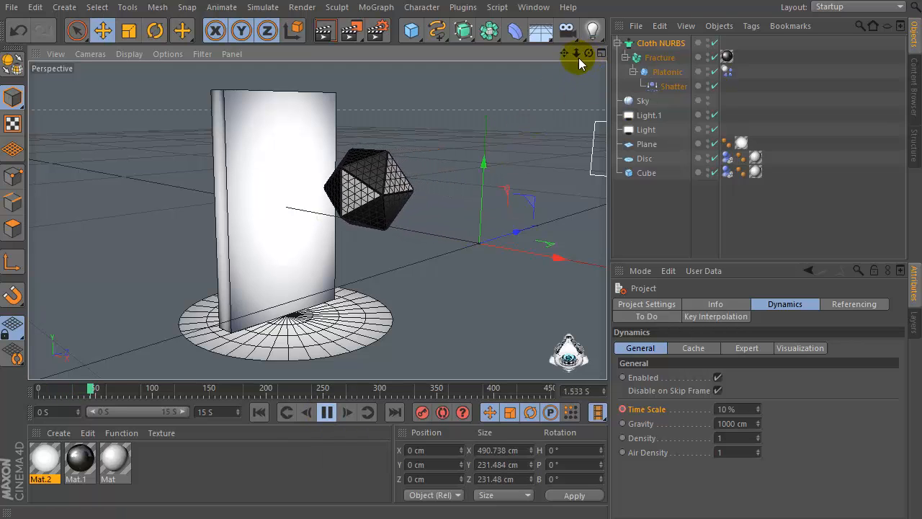
pyautogui.scroll(2, 324, 225)
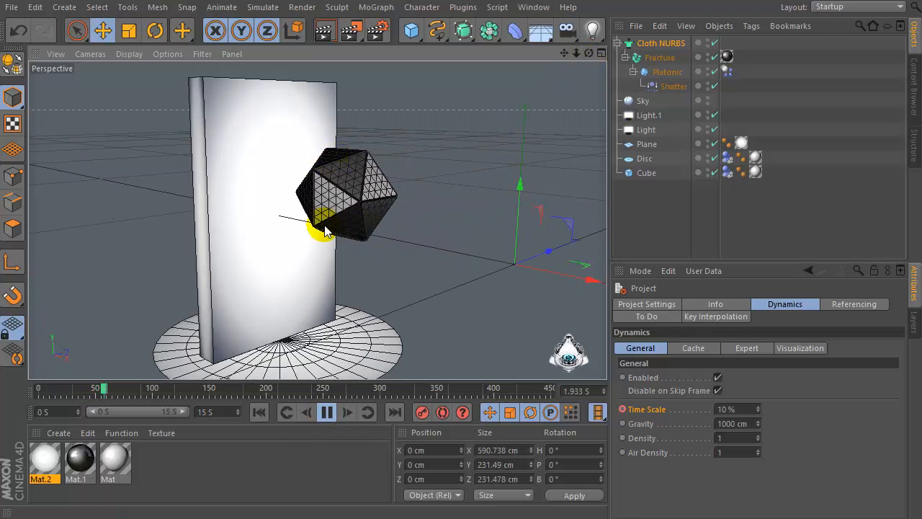
pyautogui.click(327, 411)
pyautogui.click(667, 73)
pyautogui.click(706, 351)
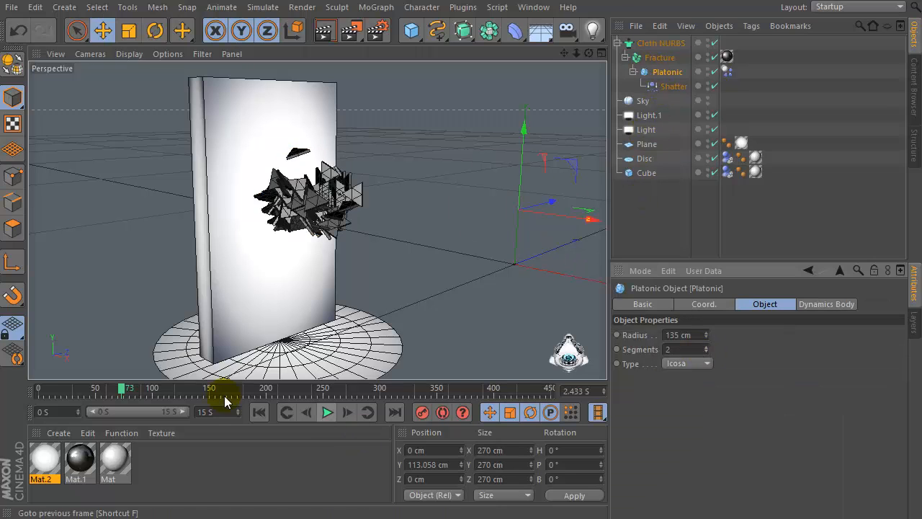
pyautogui.click(259, 412)
pyautogui.click(321, 415)
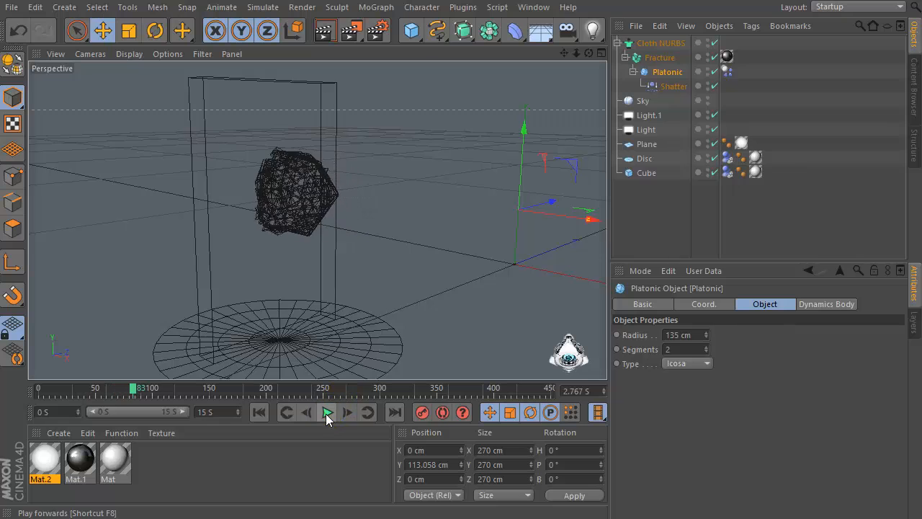
pyautogui.click(325, 412)
pyautogui.scroll(1, 243, 158)
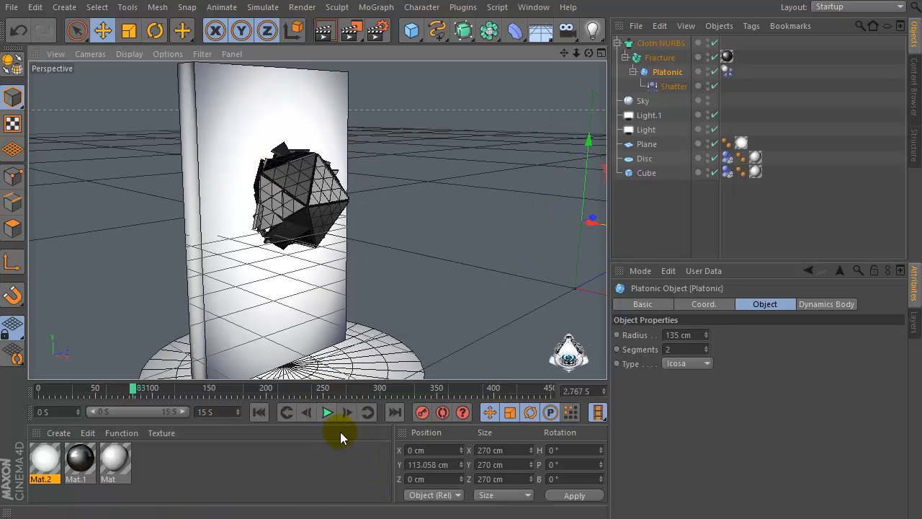
pyautogui.click(331, 412)
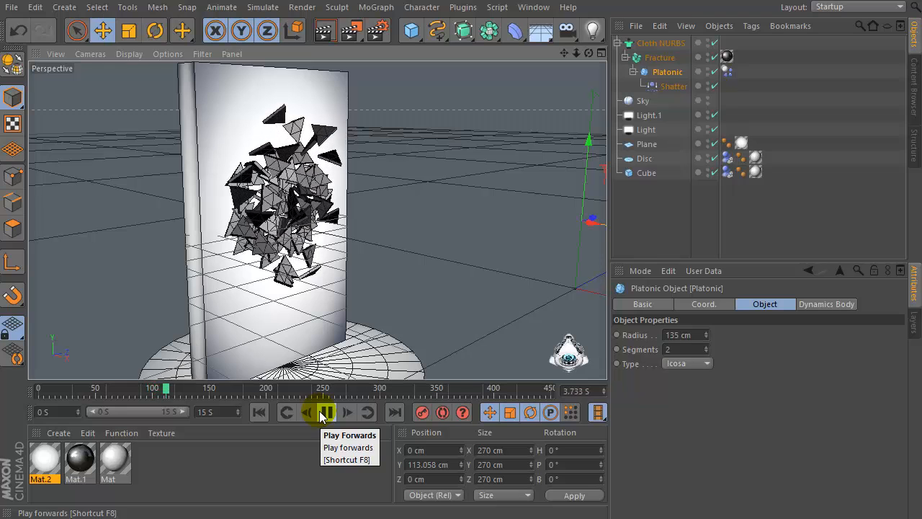
pyautogui.click(321, 412)
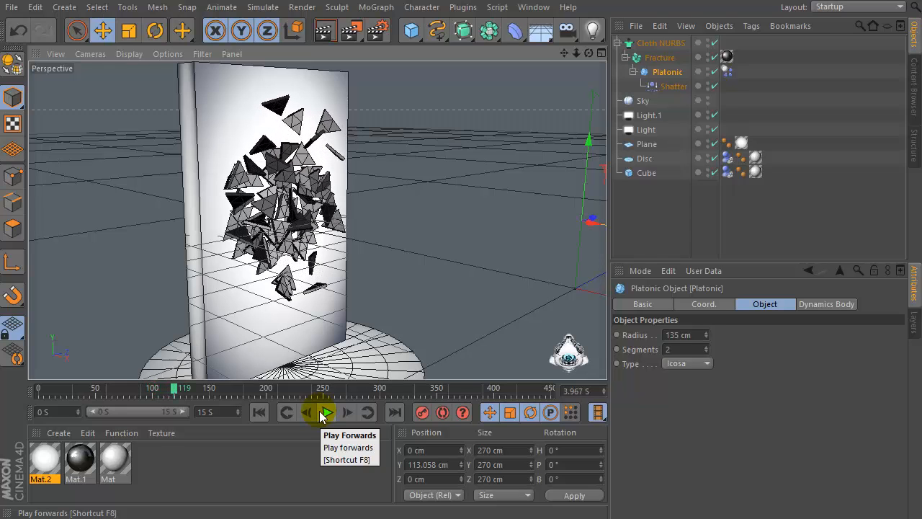
# Set the Cloth NURBS subdivisions to 0
pyautogui.click(669, 45)
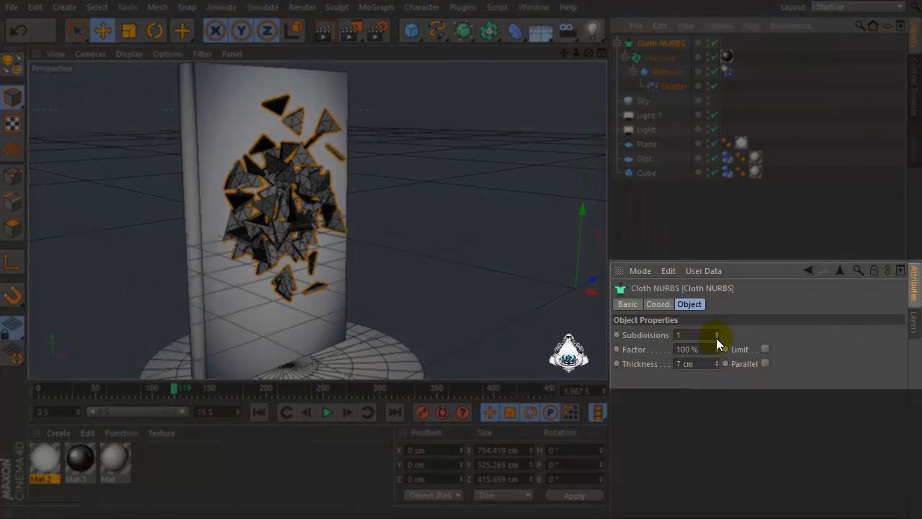
pyautogui.click(716, 337)
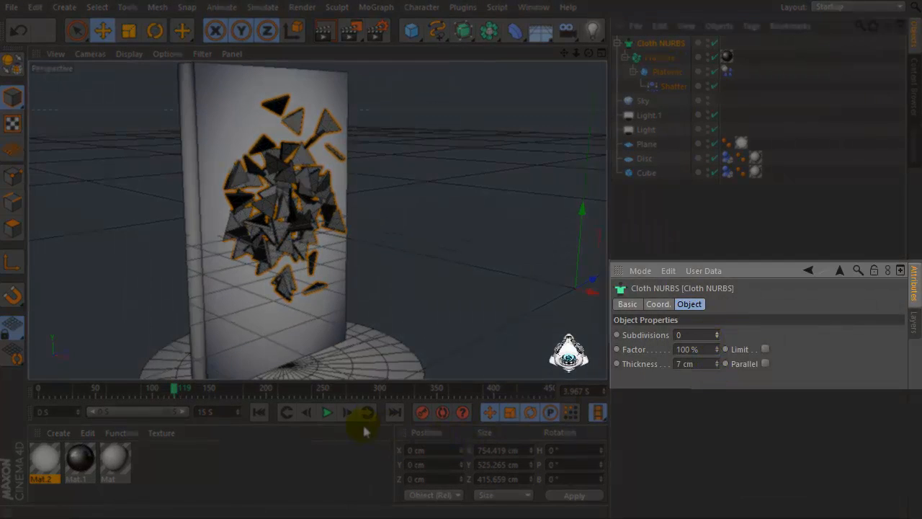
pyautogui.click(326, 413)
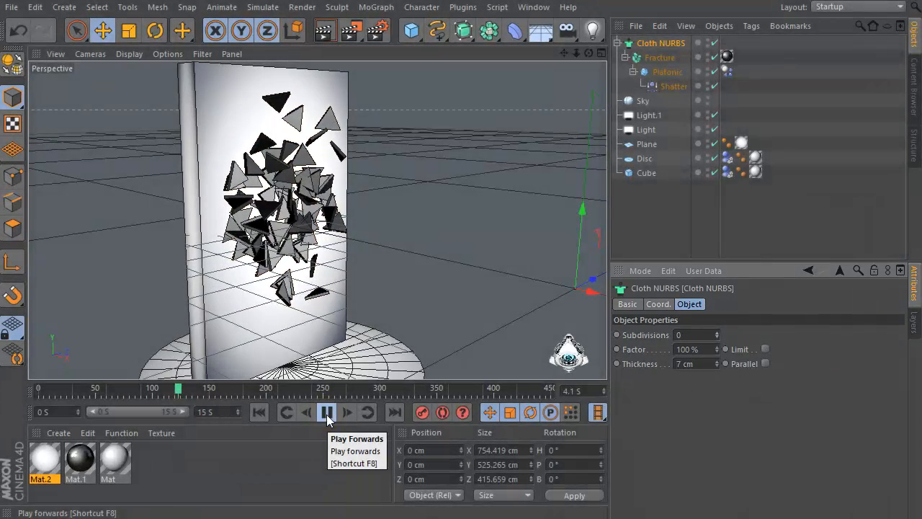
pyautogui.click(326, 413)
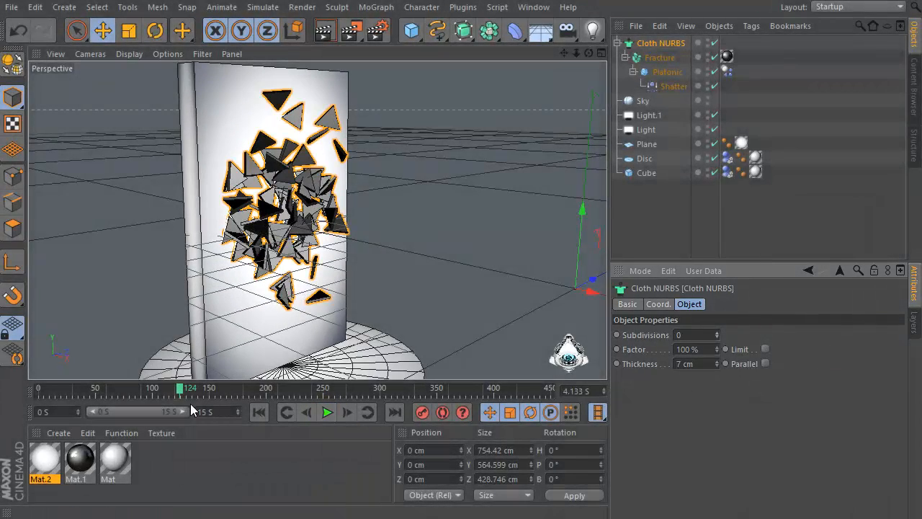
# Rewind to the start and replay the simulation to review the fragments' thickness and slow-motion timing
pyautogui.moveTo(183, 391); pyautogui.dragTo(39, 392)
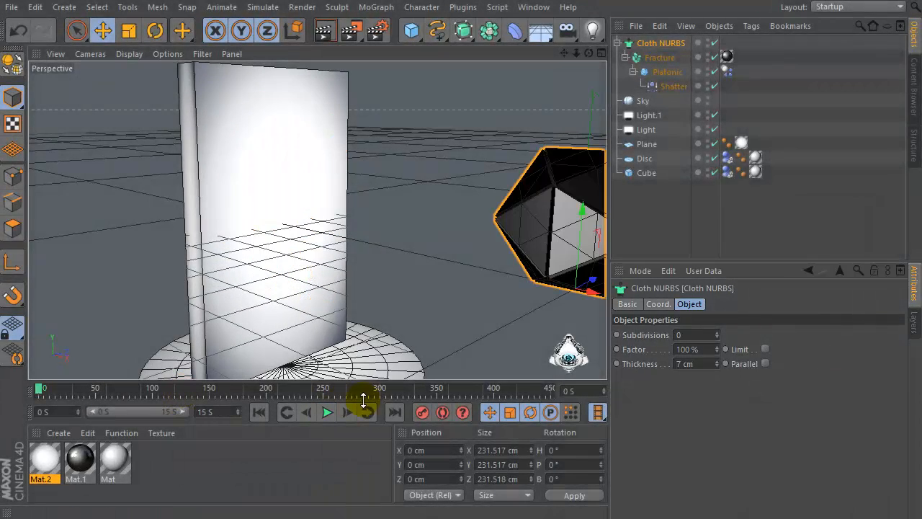
pyautogui.click(328, 413)
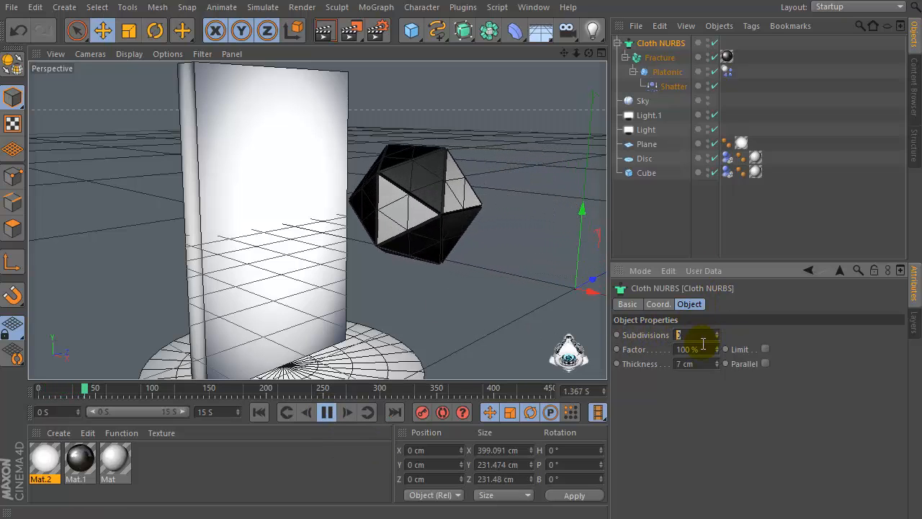
pyautogui.click(691, 349)
pyautogui.click(693, 363)
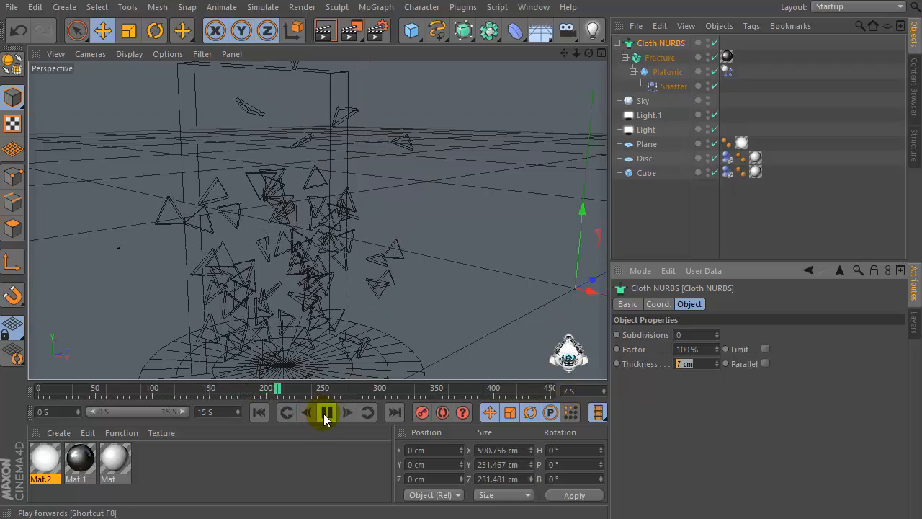
pyautogui.click(326, 413)
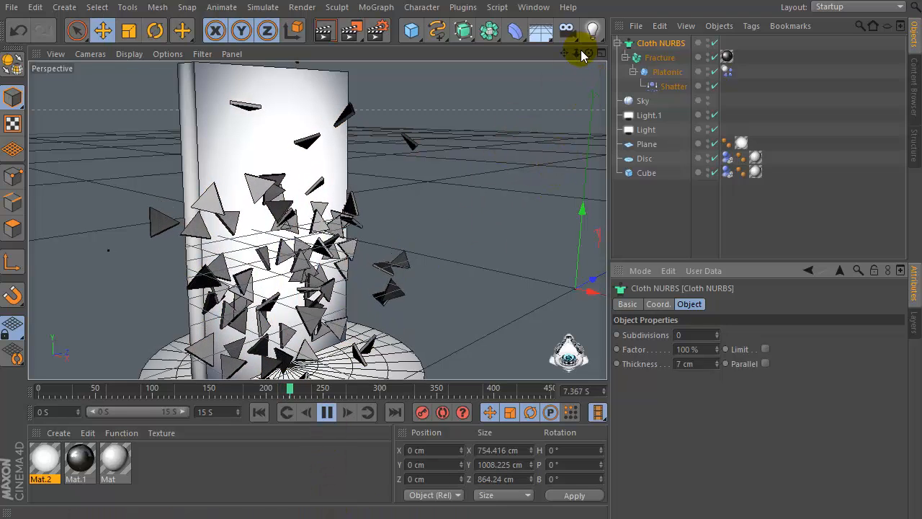
pyautogui.moveTo(577, 53); pyautogui.dragTo(577, 58)
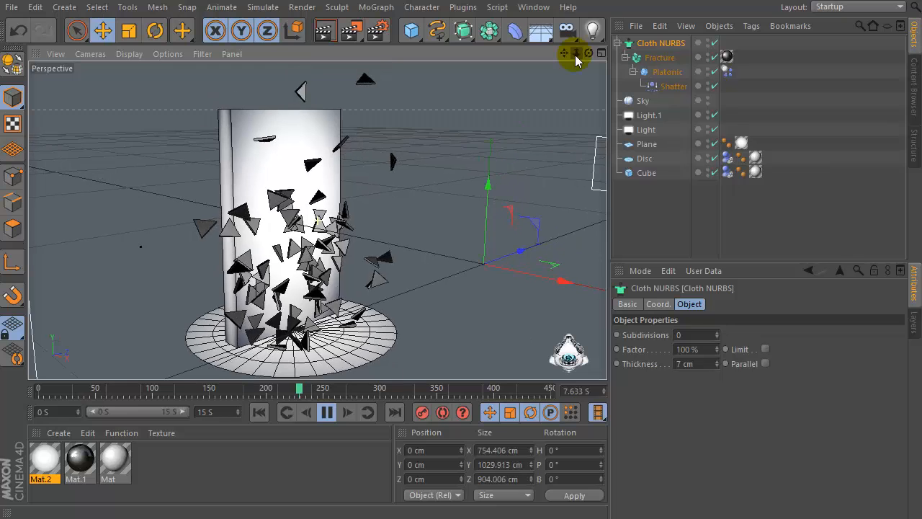
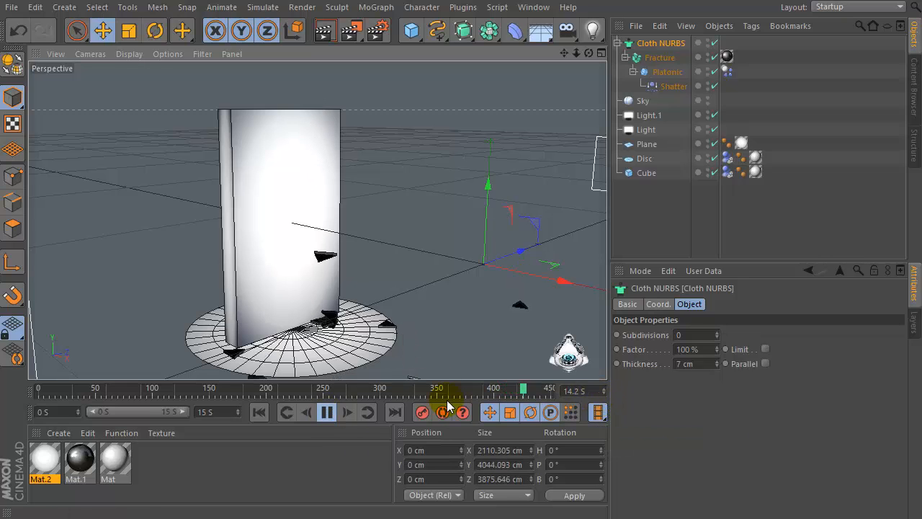
# Replay the start of the simulation, then rewind to frame 0 while orbiting the view to recheck the scene
pyautogui.click(332, 413)
pyautogui.click(332, 413)
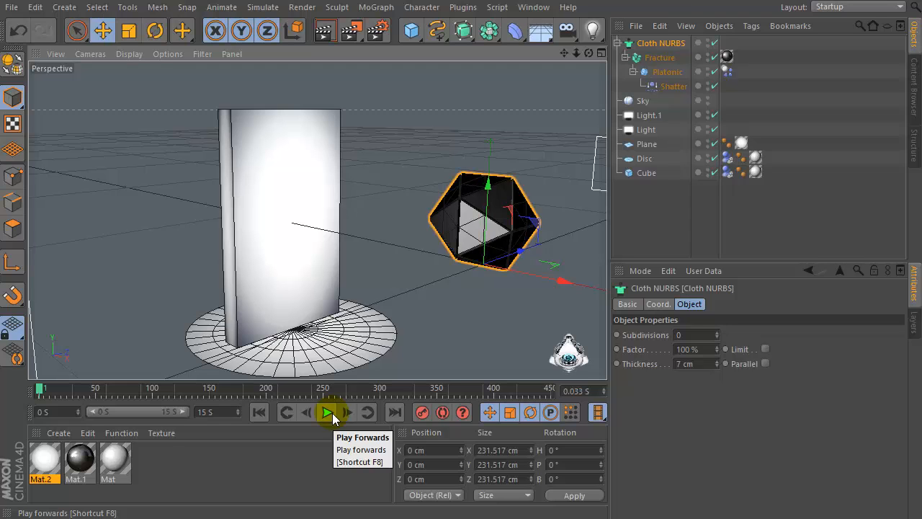
pyautogui.click(332, 412)
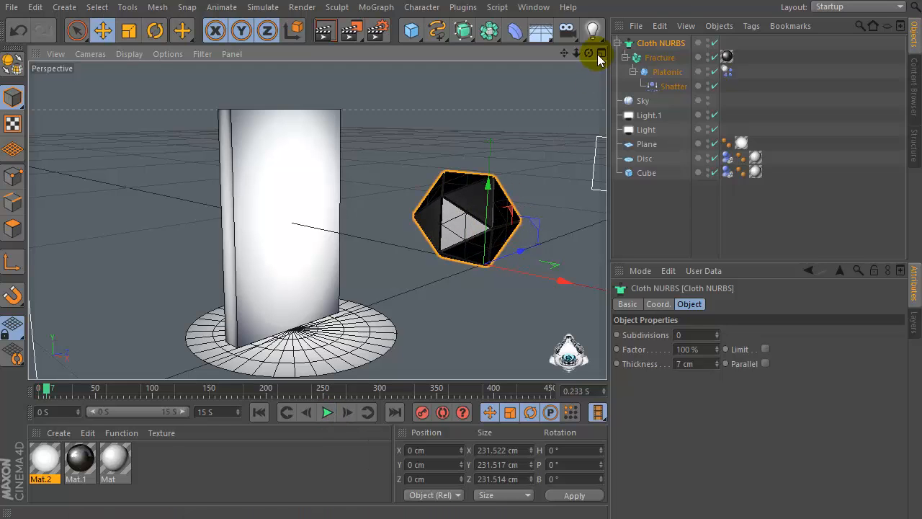
pyautogui.moveTo(589, 53); pyautogui.dragTo(564, 62)
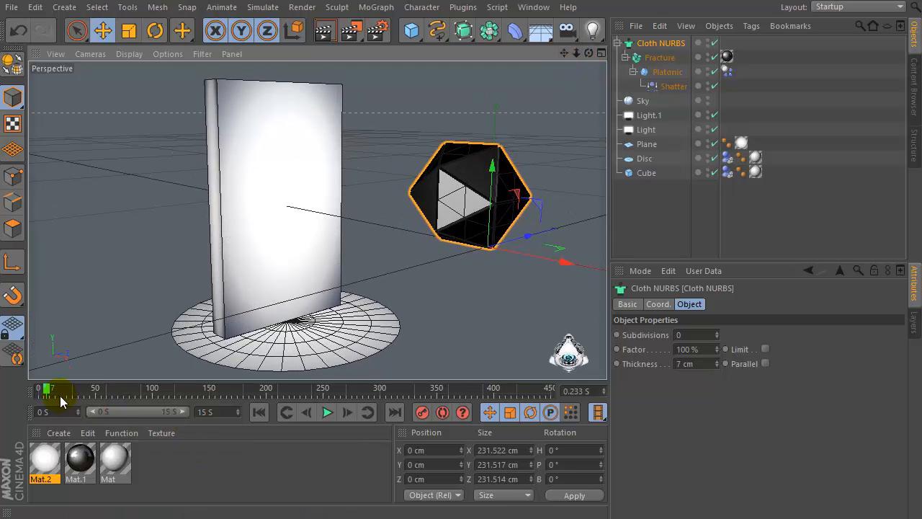
pyautogui.moveTo(60, 395); pyautogui.dragTo(38, 396)
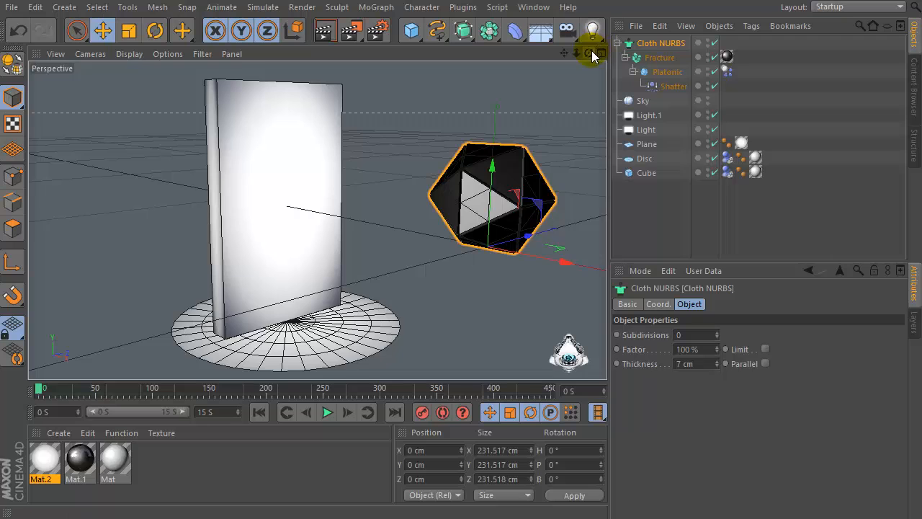
pyautogui.moveTo(593, 57); pyautogui.dragTo(586, 52)
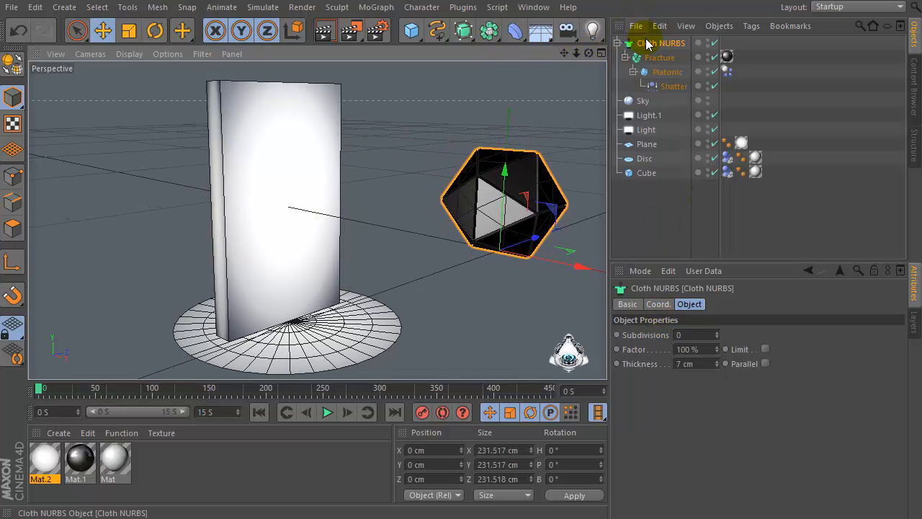
# Inspect the settings of the Cloth NURBS, Fracture, Platonic and Shatter objects in turn
pyautogui.click(689, 336)
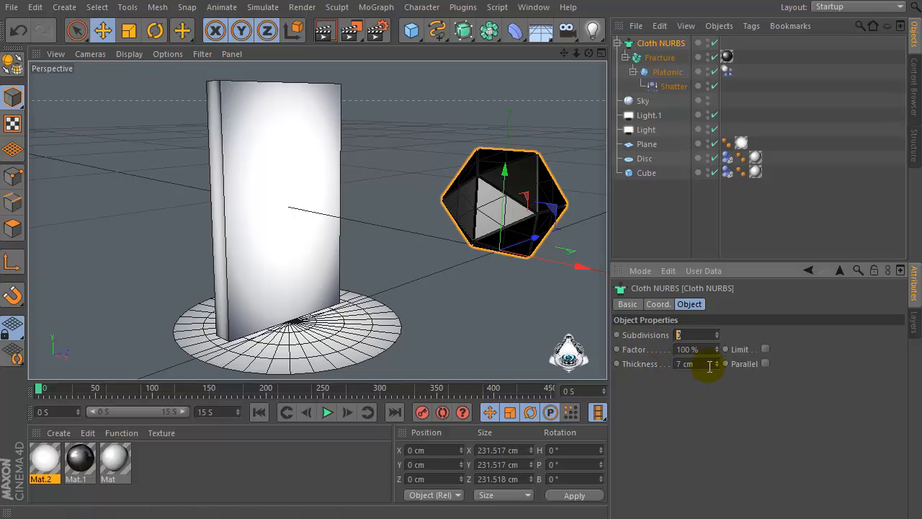
pyautogui.click(657, 59)
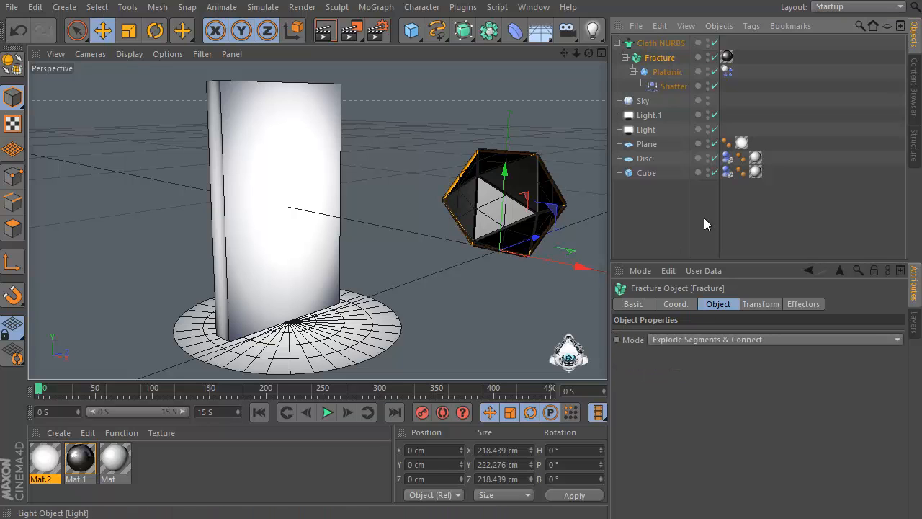
pyautogui.click(667, 72)
pyautogui.click(677, 335)
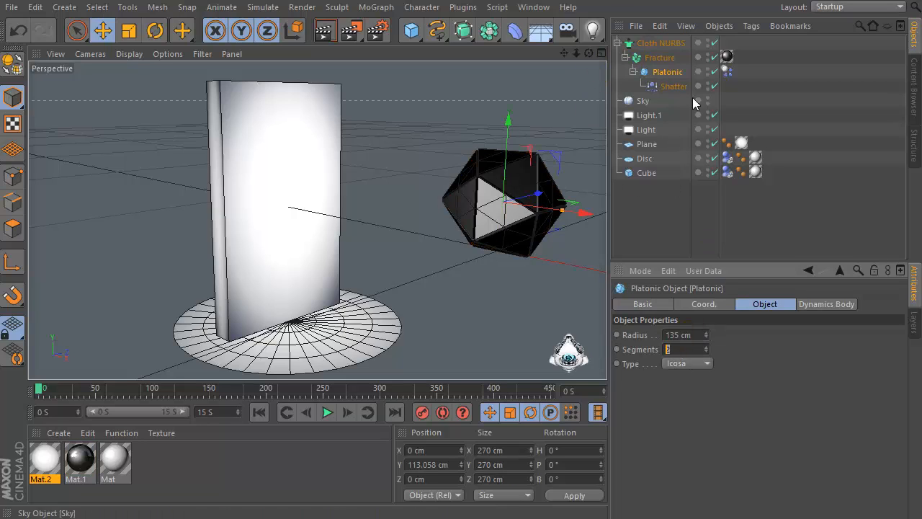
pyautogui.click(666, 86)
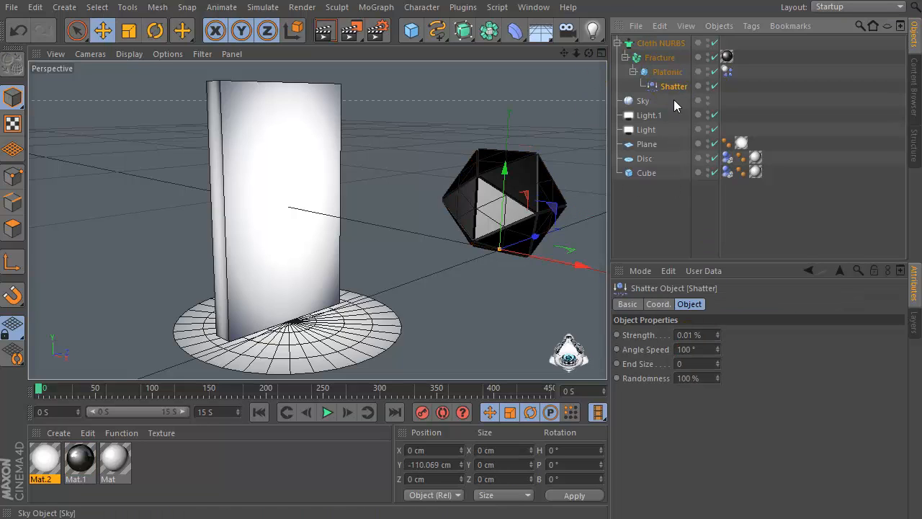
pyautogui.click(709, 334)
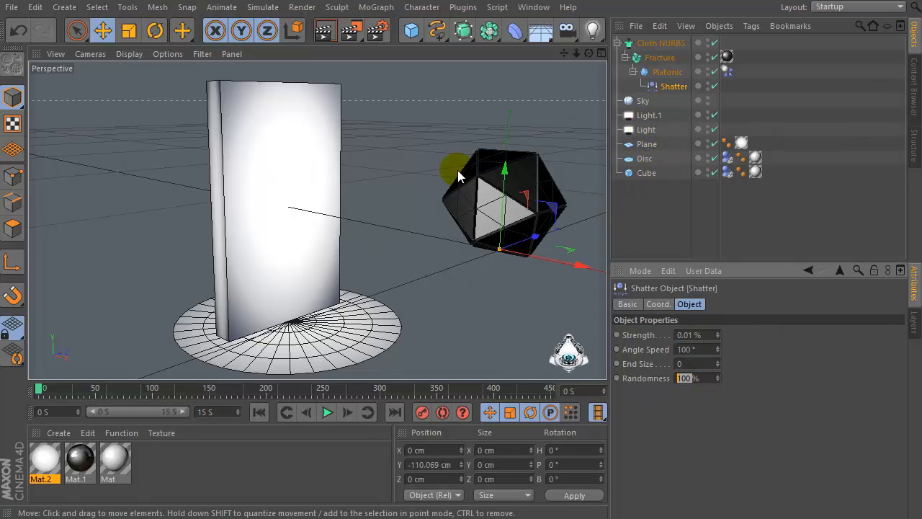
# Add a camera to the scene and look through it in the viewport
pyautogui.moveTo(574, 34); pyautogui.dragTo(635, 51)
pyautogui.click(713, 43)
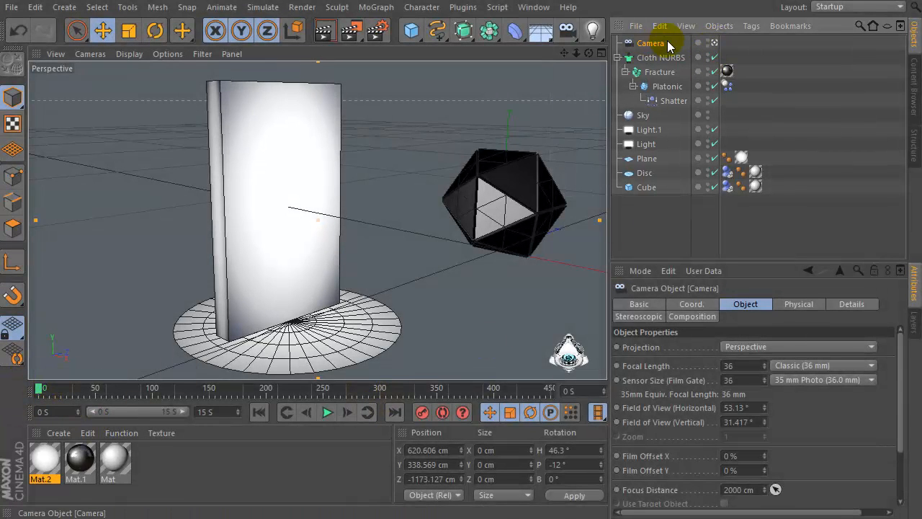
pyautogui.moveTo(724, 69); pyautogui.dragTo(727, 71)
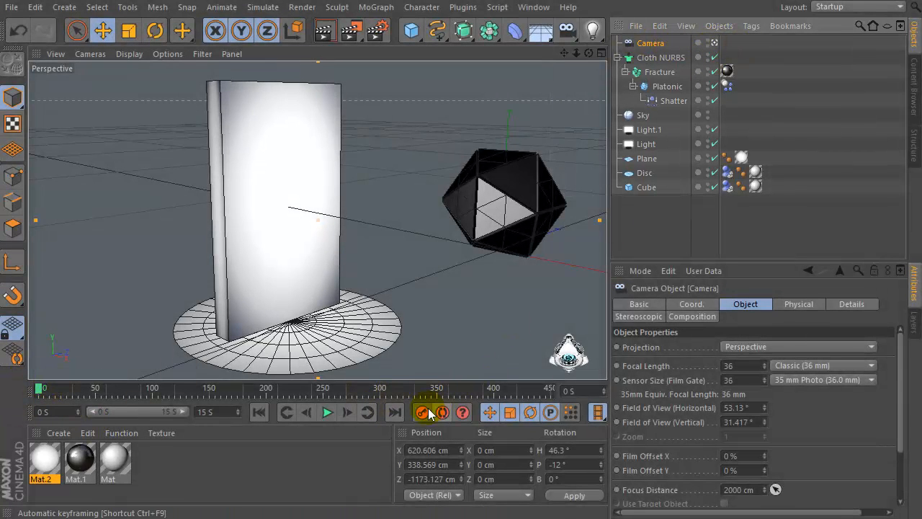
# Play the simulation through the new camera while moving it in close to the fragments shattering against the wall
pyautogui.click(328, 412)
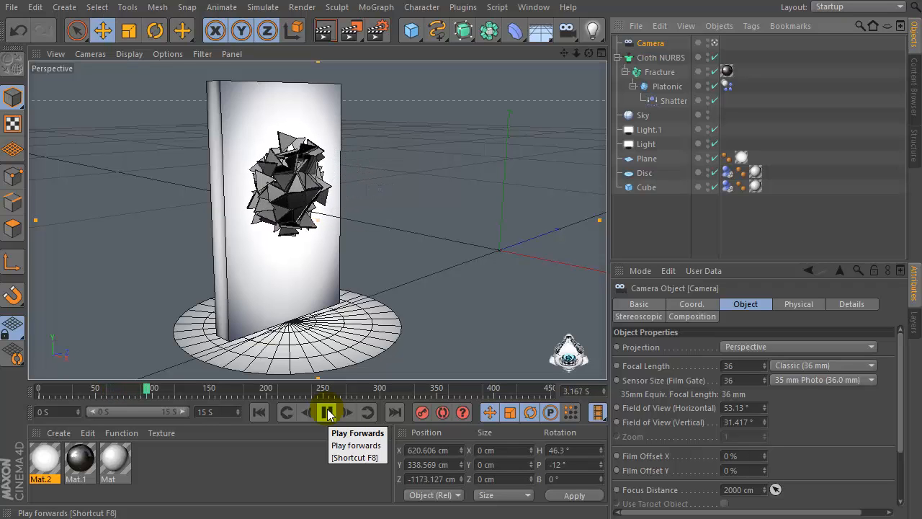
pyautogui.click(326, 412)
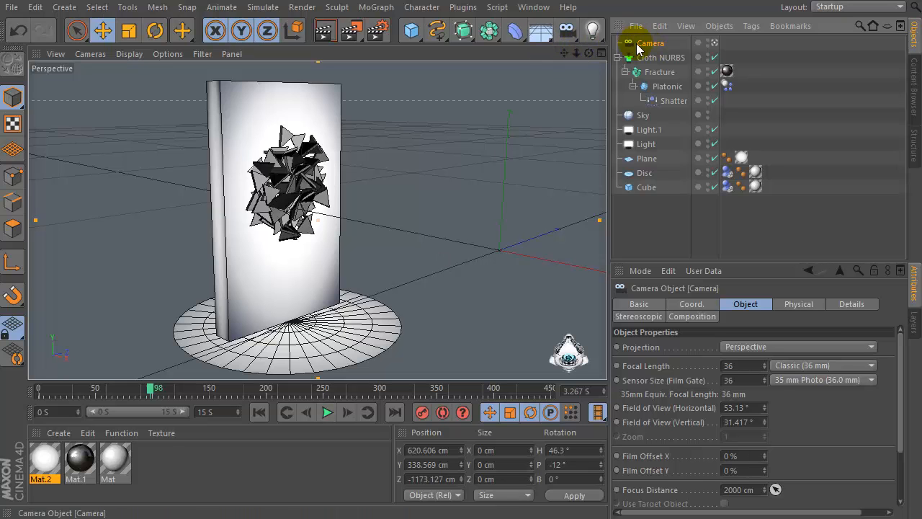
pyautogui.moveTo(574, 55); pyautogui.dragTo(630, 61)
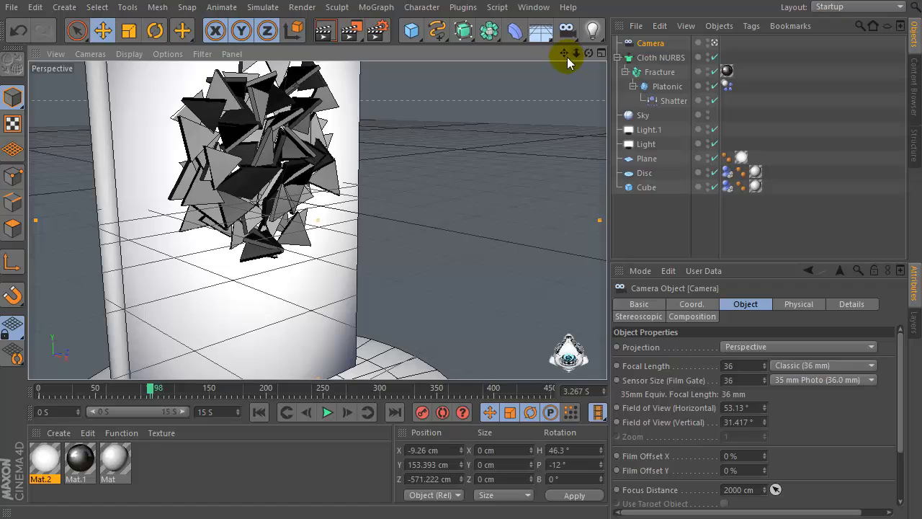
pyautogui.moveTo(567, 57); pyautogui.dragTo(595, 55)
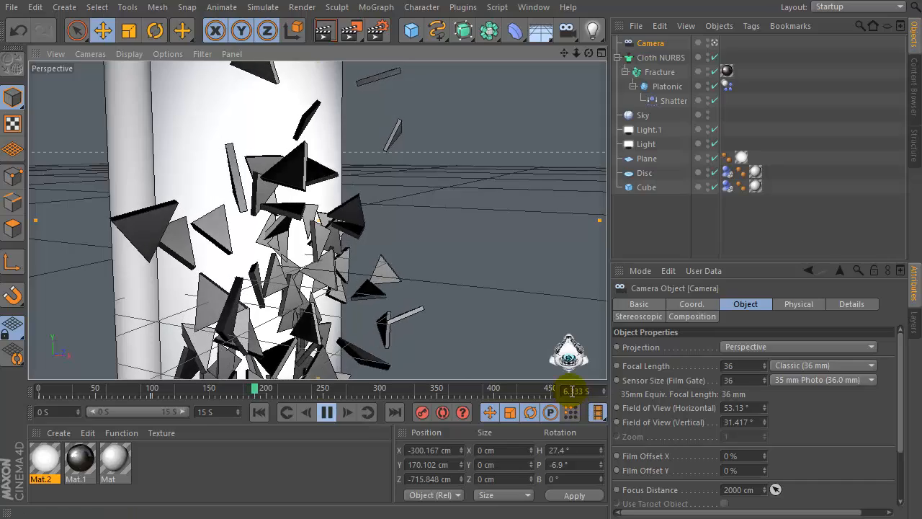
pyautogui.click(326, 412)
# Pull the camera back to frame the wall and fragments, then rewind and replay the simulation through it
pyautogui.moveTo(576, 53); pyautogui.dragTo(529, 53)
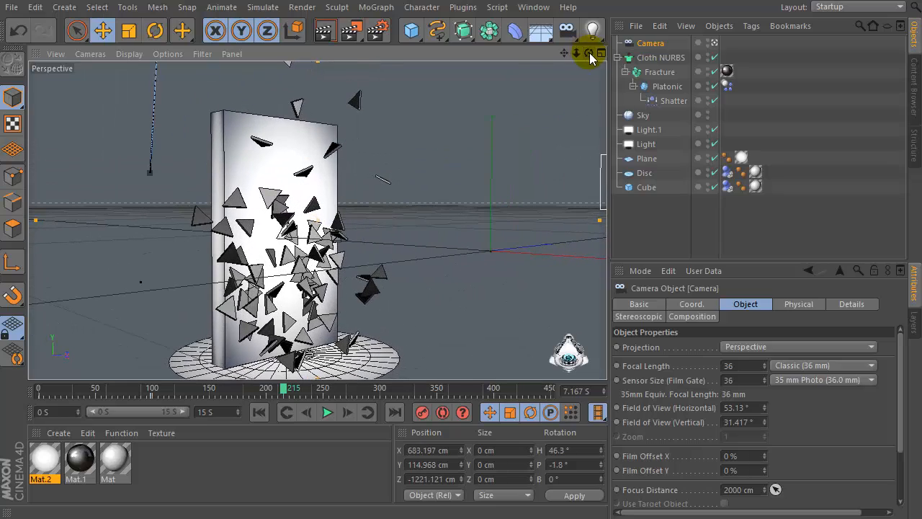
pyautogui.moveTo(588, 53)
pyautogui.mouseDown()
pyautogui.moveTo(585, 72)
pyautogui.moveTo(579, 53)
pyautogui.moveTo(597, 53)
pyautogui.mouseUp()
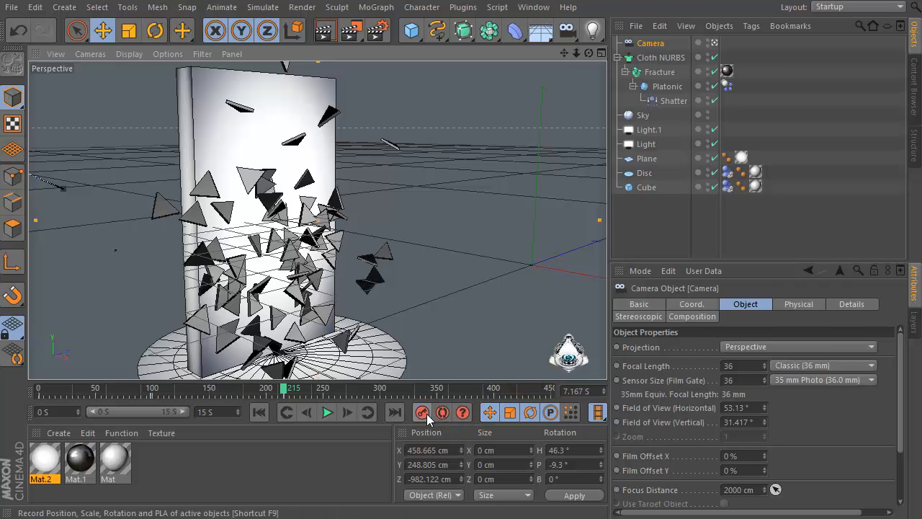
pyautogui.click(328, 412)
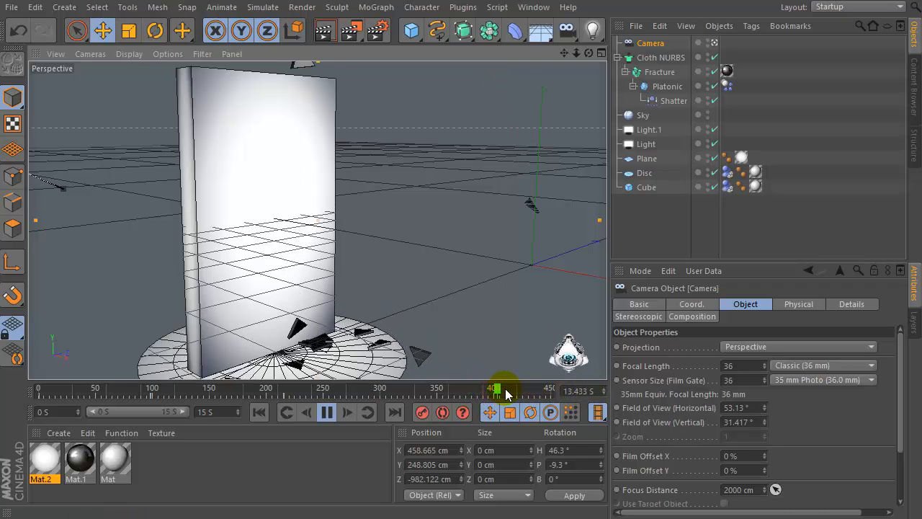
pyautogui.moveTo(490, 392); pyautogui.dragTo(35, 422)
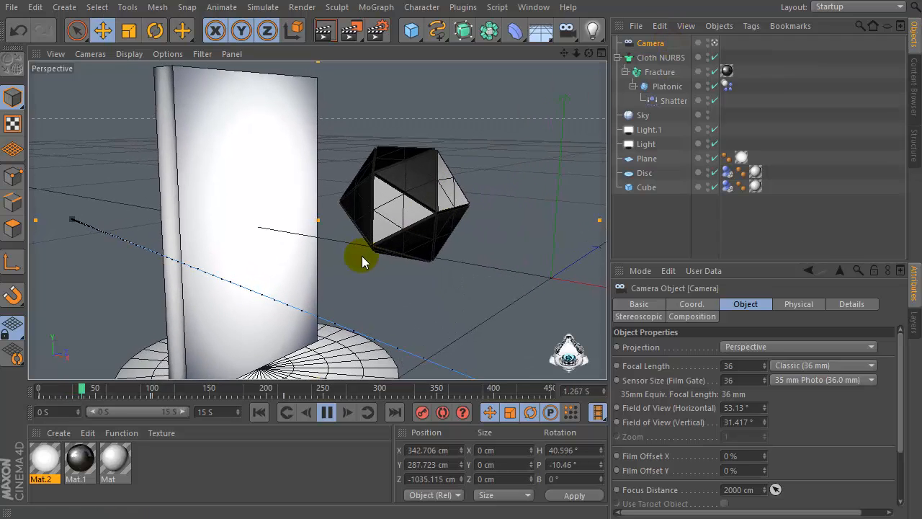
pyautogui.click(326, 417)
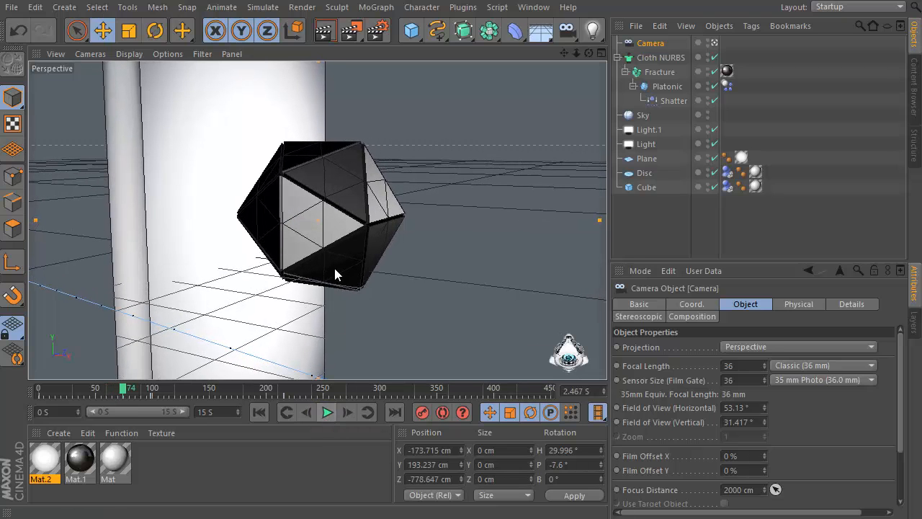
# In the render settings, apply the HDV/HDTV 720 29.97 output preset and set the save format to QuickTime Movie
pyautogui.click(378, 32)
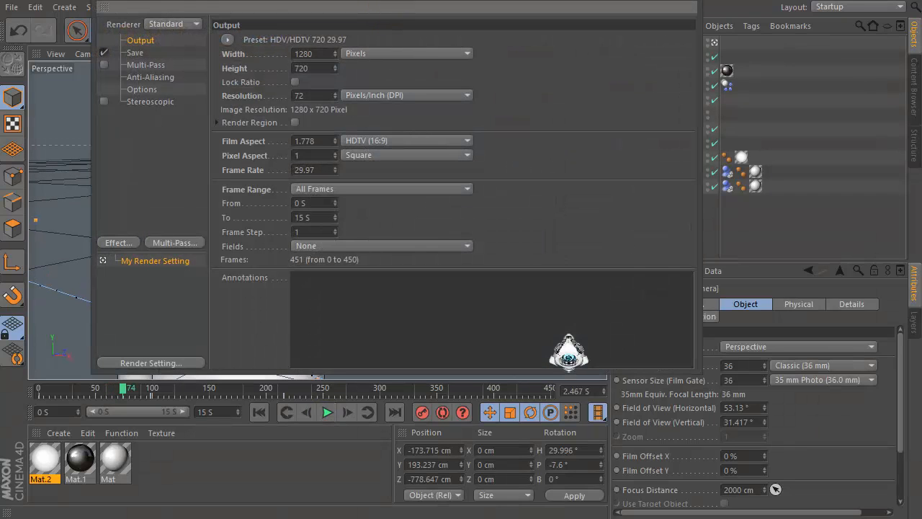
pyautogui.moveTo(397, 0); pyautogui.dragTo(416, 2)
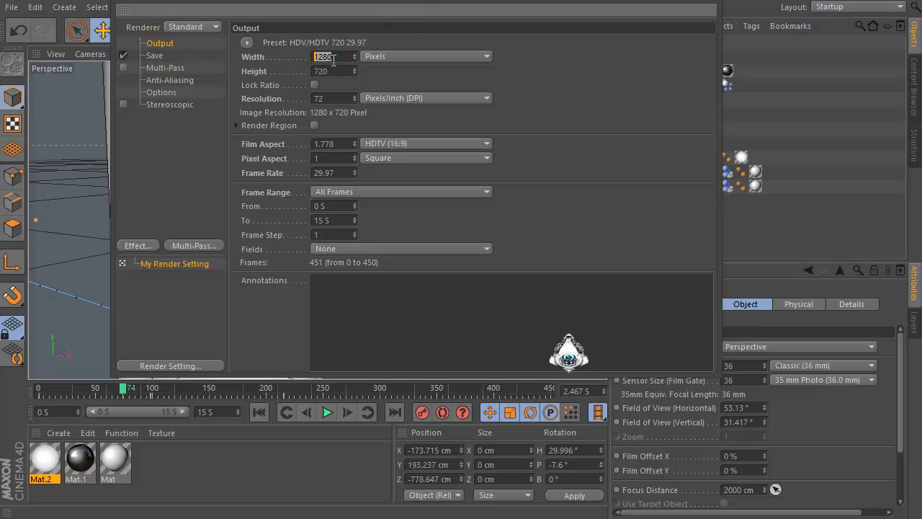
pyautogui.click(247, 42)
pyautogui.moveTo(268, 86)
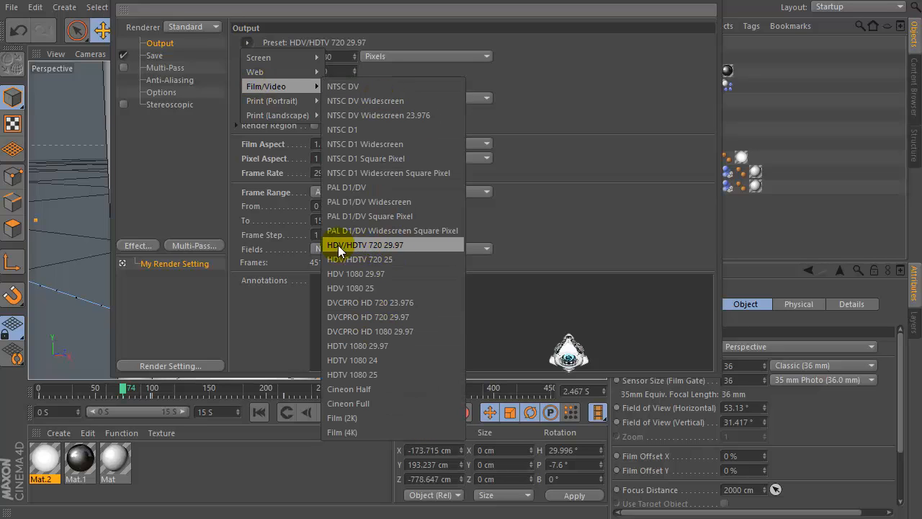
pyautogui.click(364, 245)
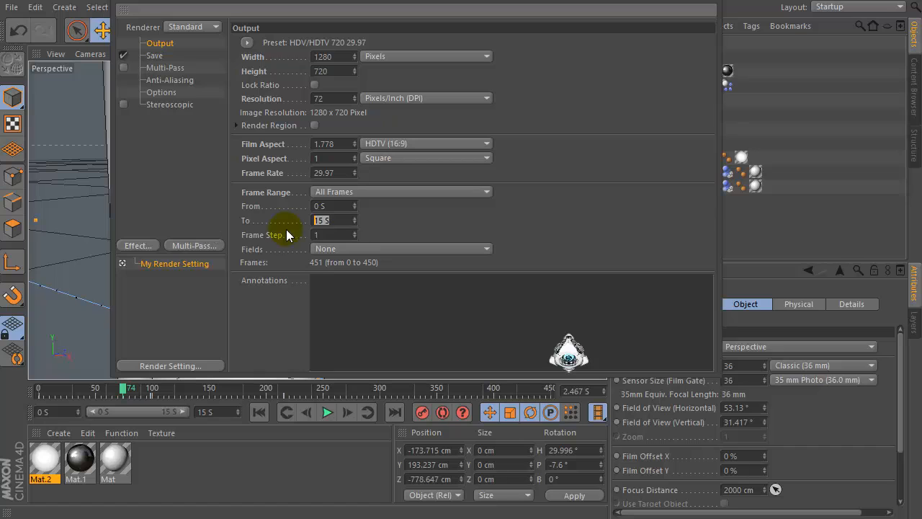
pyautogui.click(155, 56)
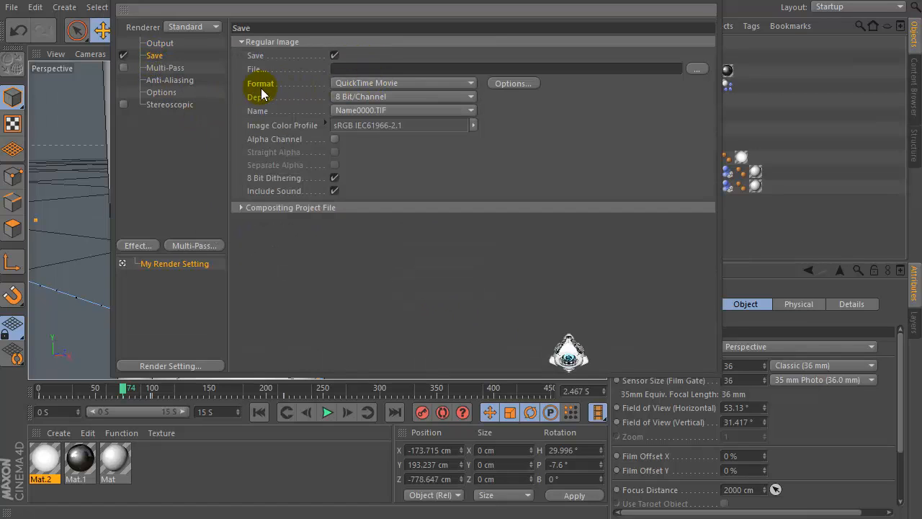
pyautogui.click(346, 83)
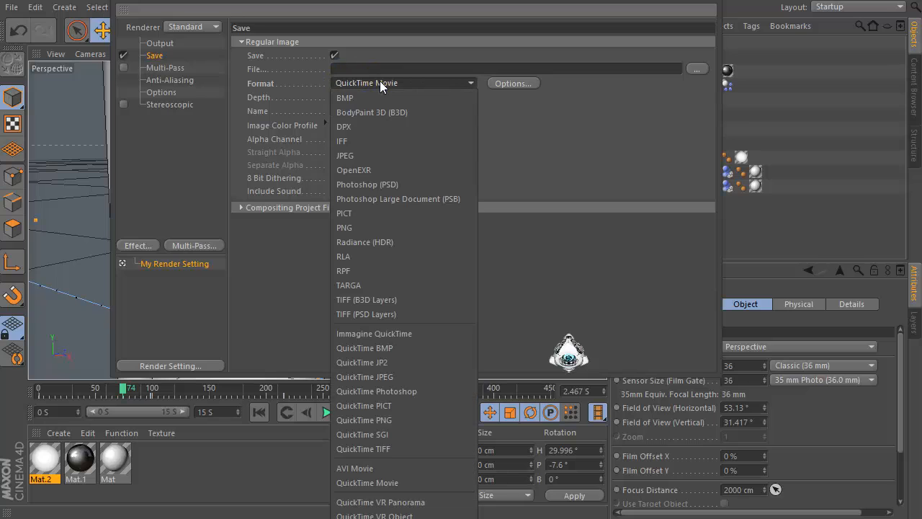
pyautogui.click(394, 483)
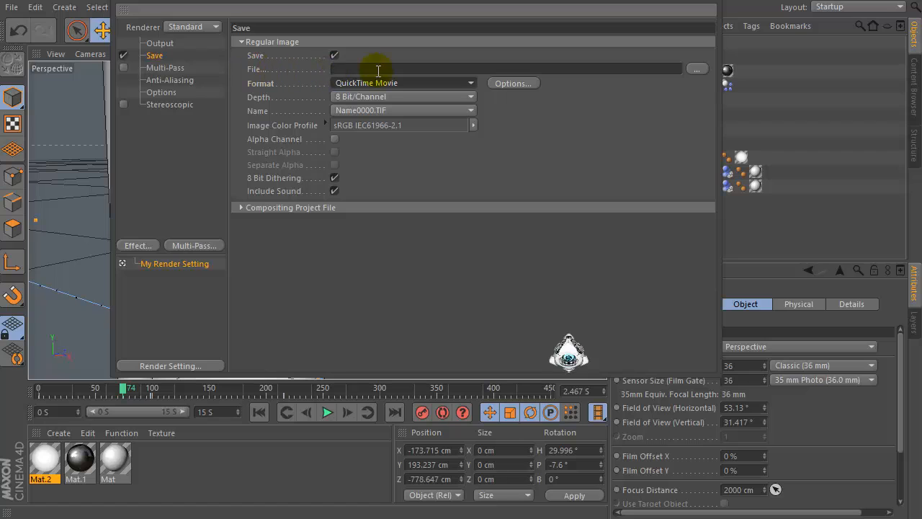
# Add a Global Illumination render effect and set its Samples to Low
pyautogui.click(143, 245)
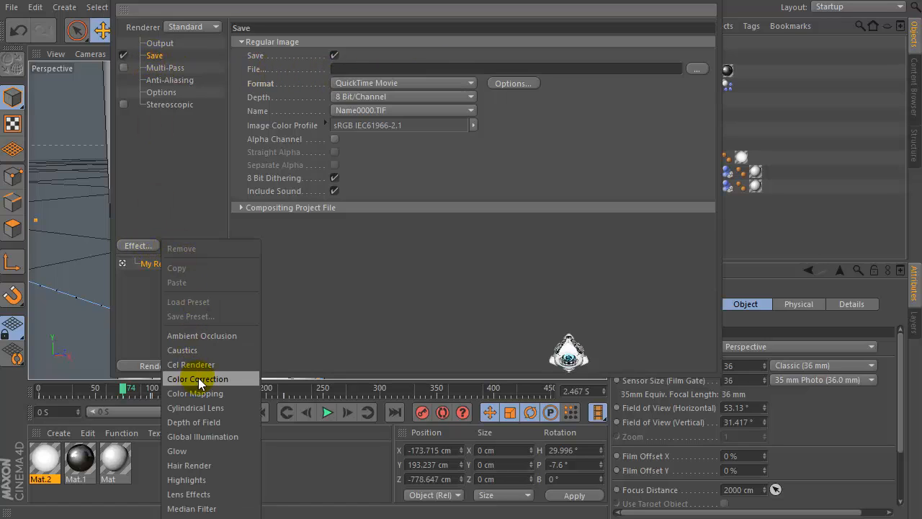
pyautogui.click(227, 437)
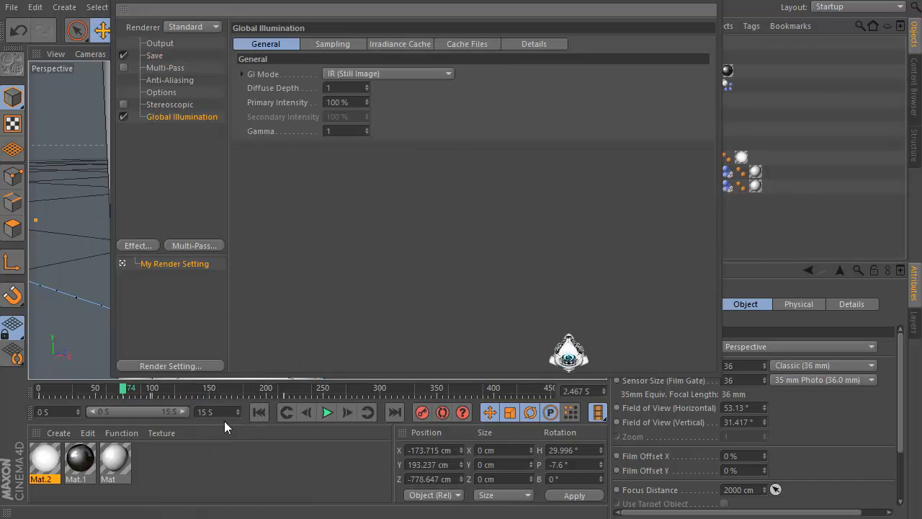
pyautogui.click(342, 47)
pyautogui.click(365, 74)
pyautogui.click(372, 115)
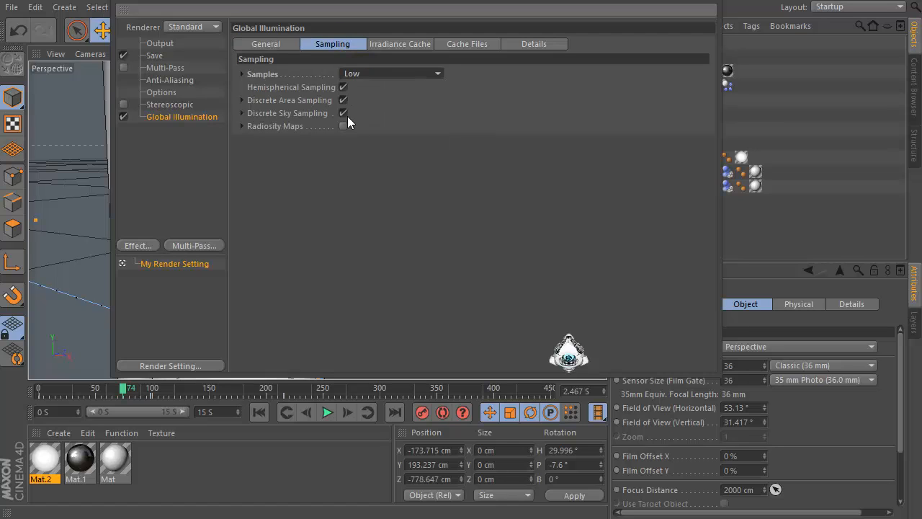
# Set the Irradiance Cache Record Density to Low and Smoothing to Custom, then review the Cache Files and Details settings
pyautogui.click(398, 44)
pyautogui.click(385, 74)
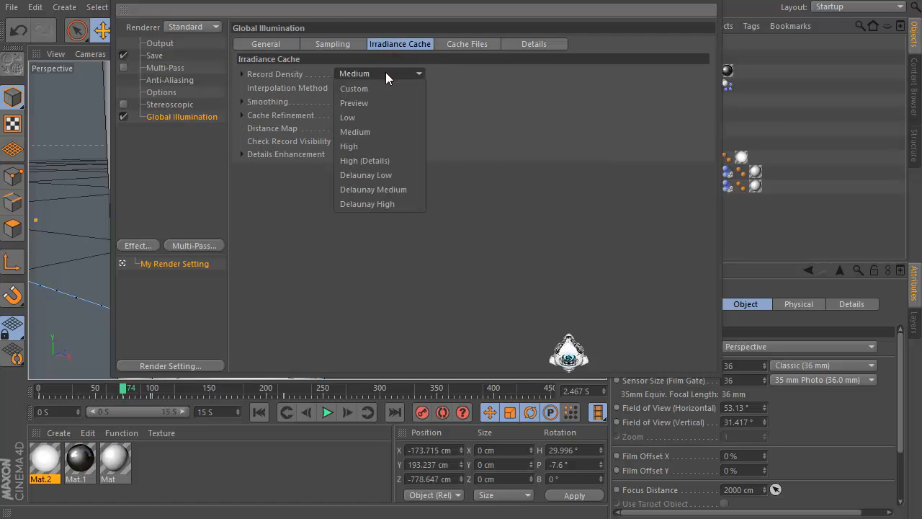
pyautogui.click(377, 117)
pyautogui.click(368, 101)
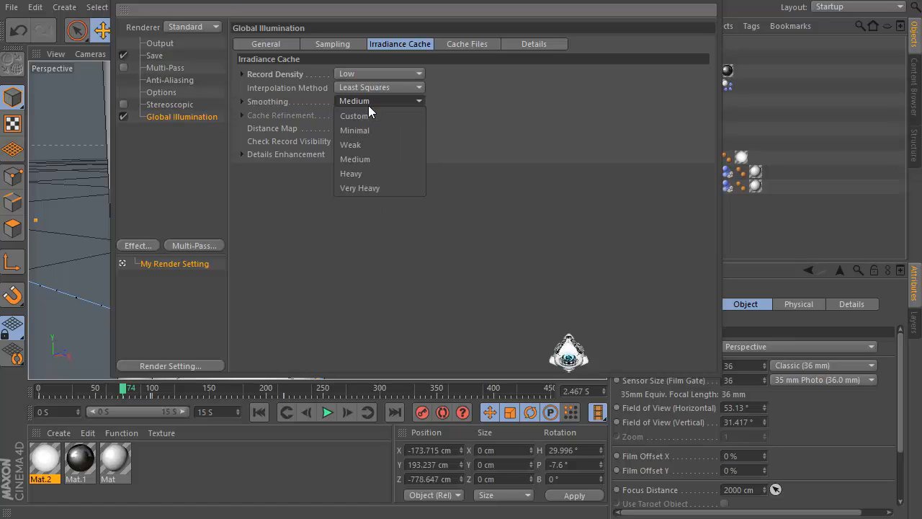
pyautogui.click(368, 114)
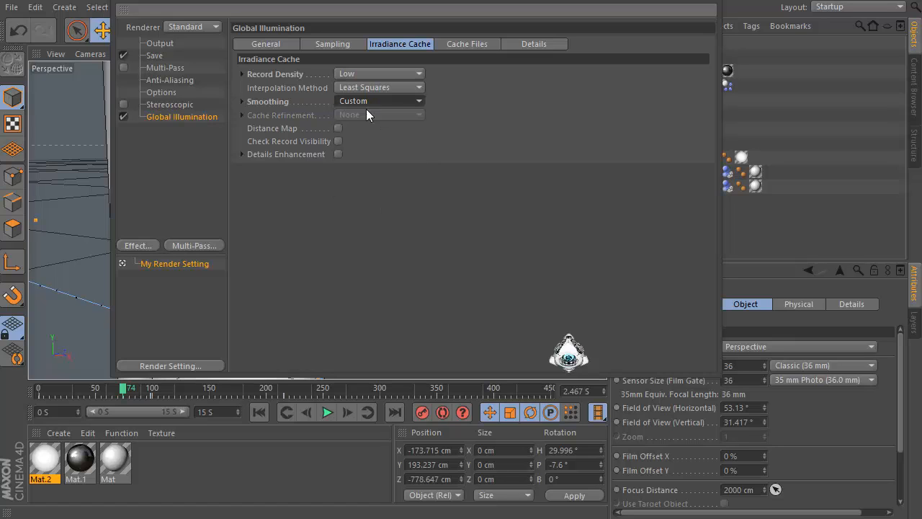
pyautogui.click(471, 44)
pyautogui.click(552, 45)
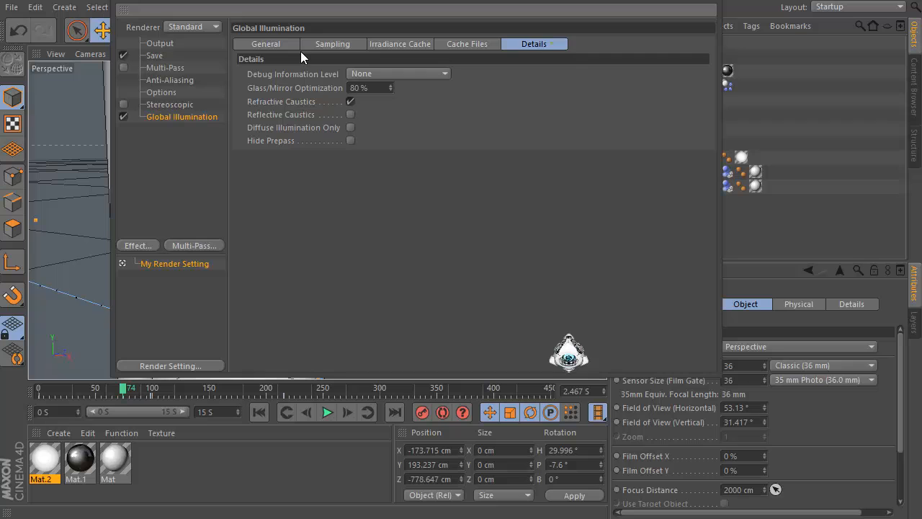
# Close the render settings, play the simulation and render viewport previews of the shattering platonic
pyautogui.click(262, 47)
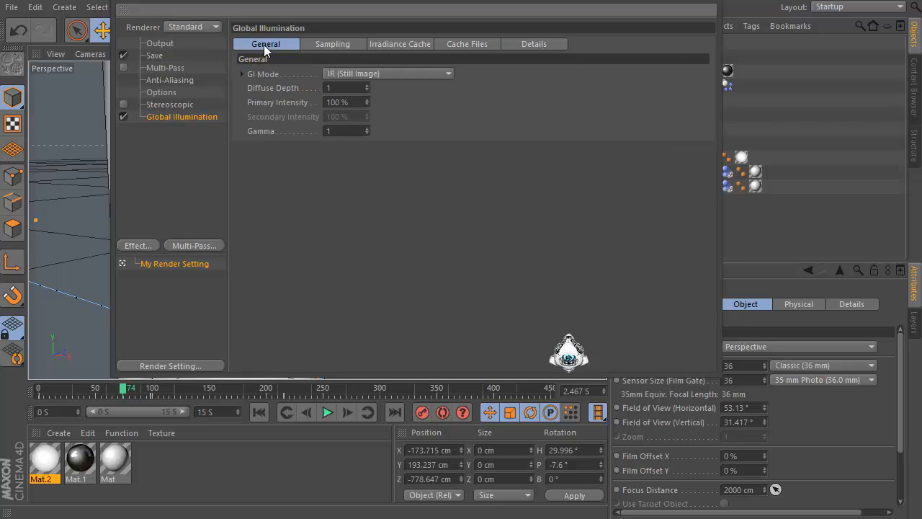
pyautogui.click(698, 1)
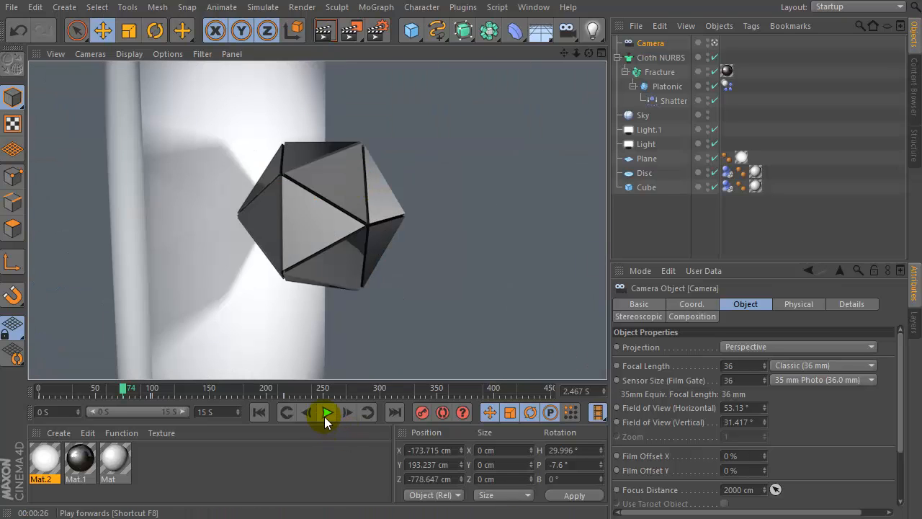
pyautogui.click(326, 412)
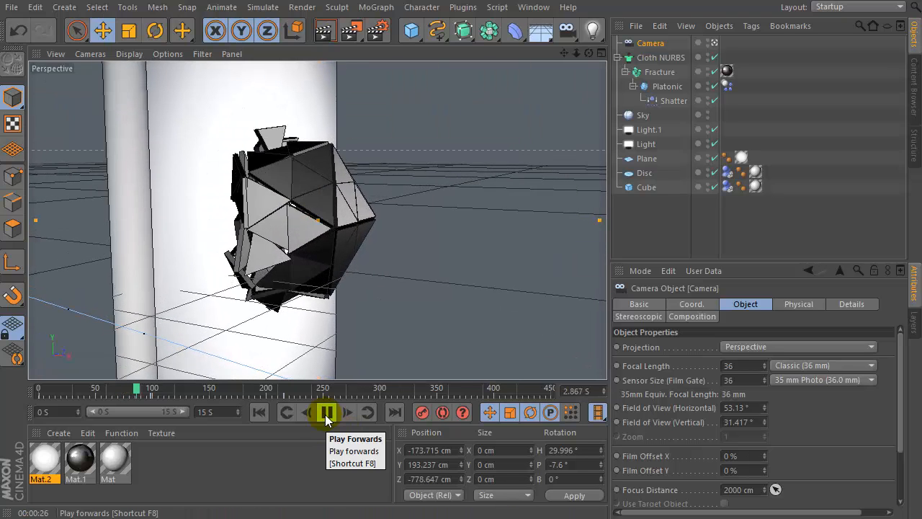
pyautogui.click(325, 414)
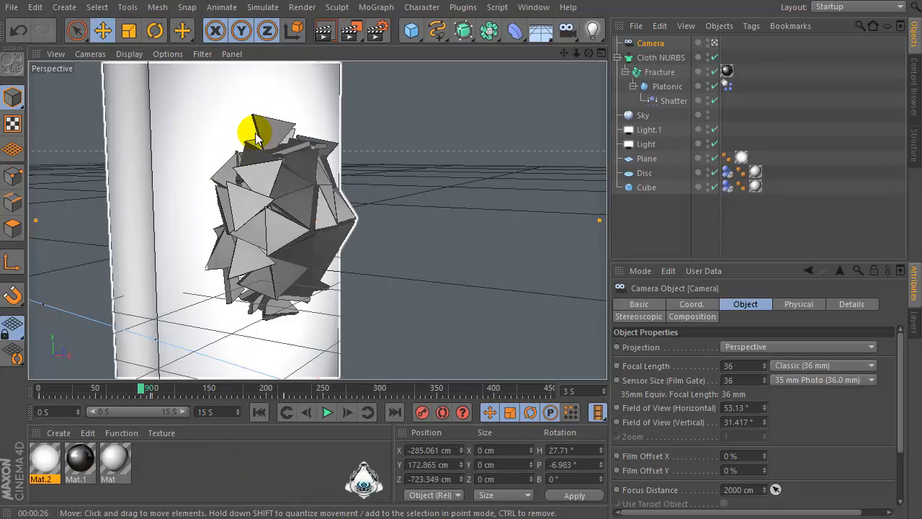
pyautogui.click(324, 30)
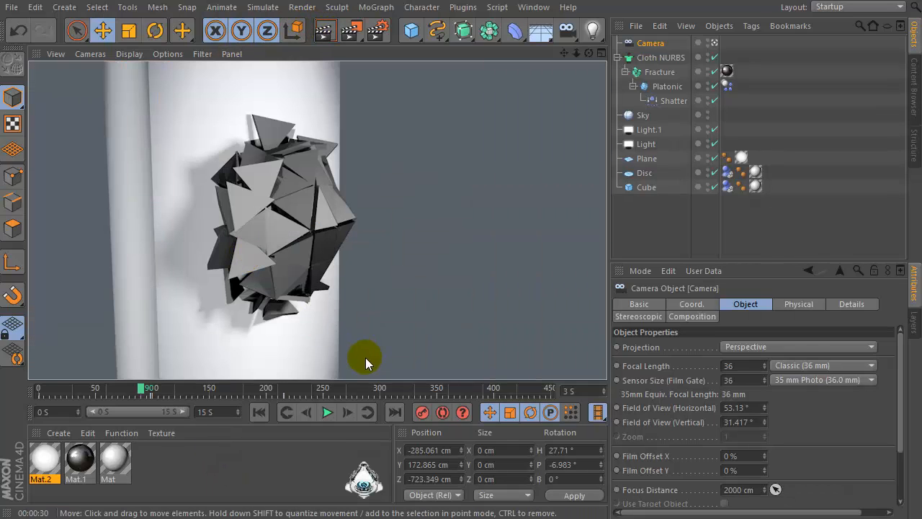
pyautogui.click(326, 413)
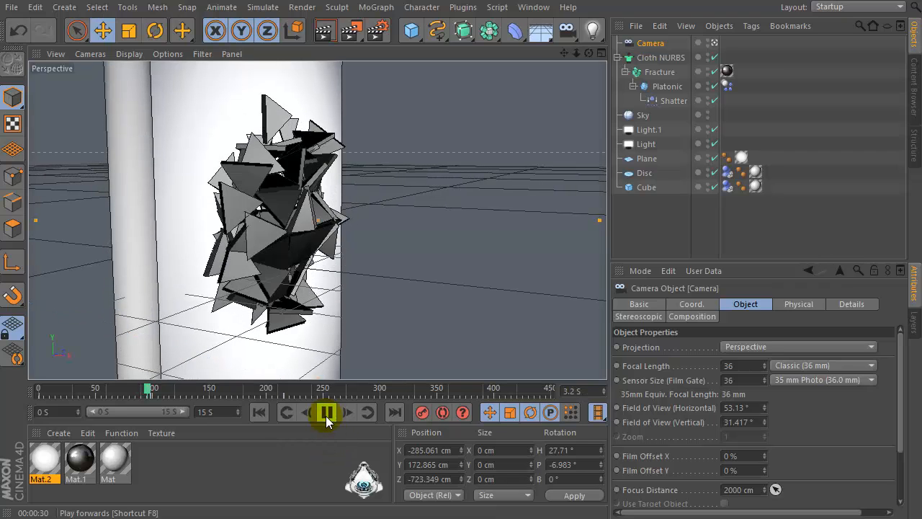
pyautogui.click(326, 412)
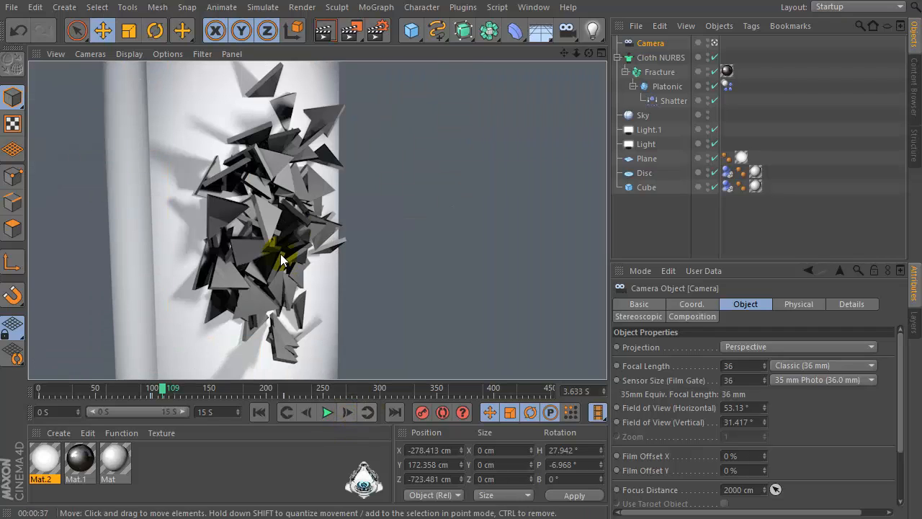
# In Mat.1's Specular channel, set the mode to Colored and the Height to 20%
pyautogui.doubleClick(80, 461)
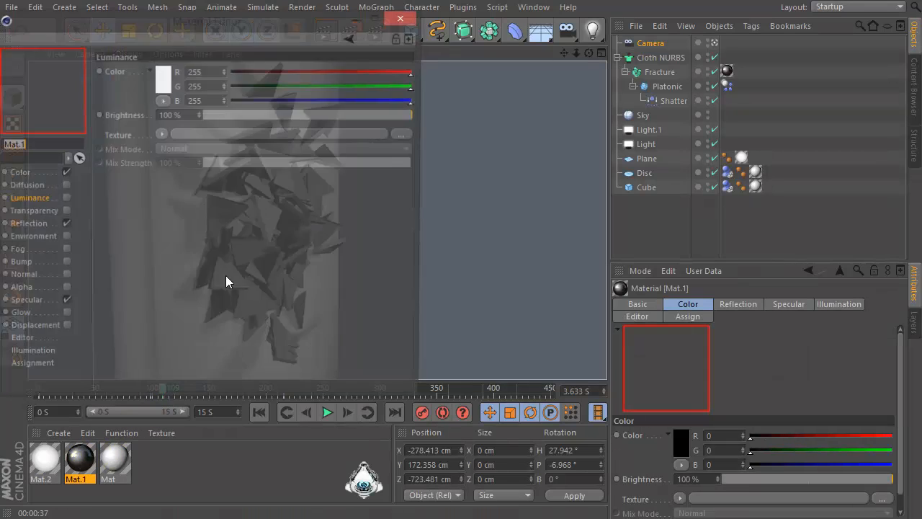
pyautogui.moveTo(216, 10); pyautogui.dragTo(332, 24)
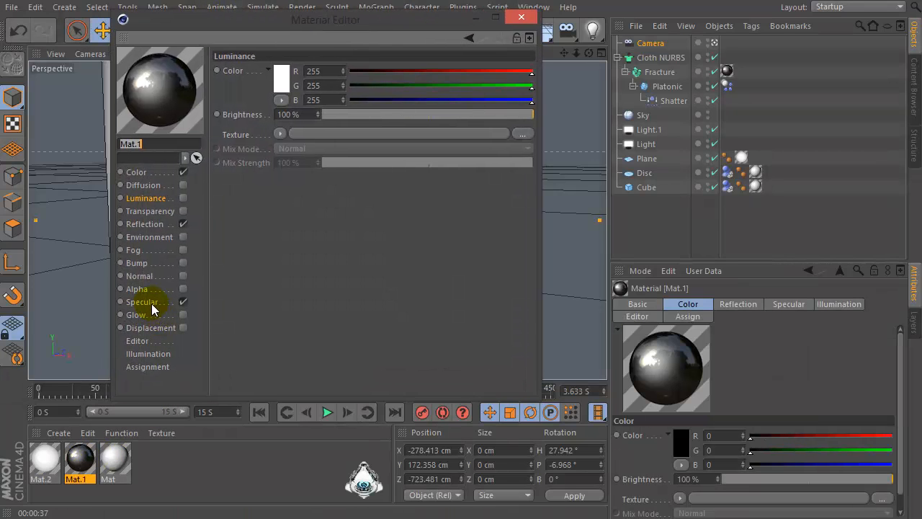
pyautogui.click(142, 302)
pyautogui.click(314, 261)
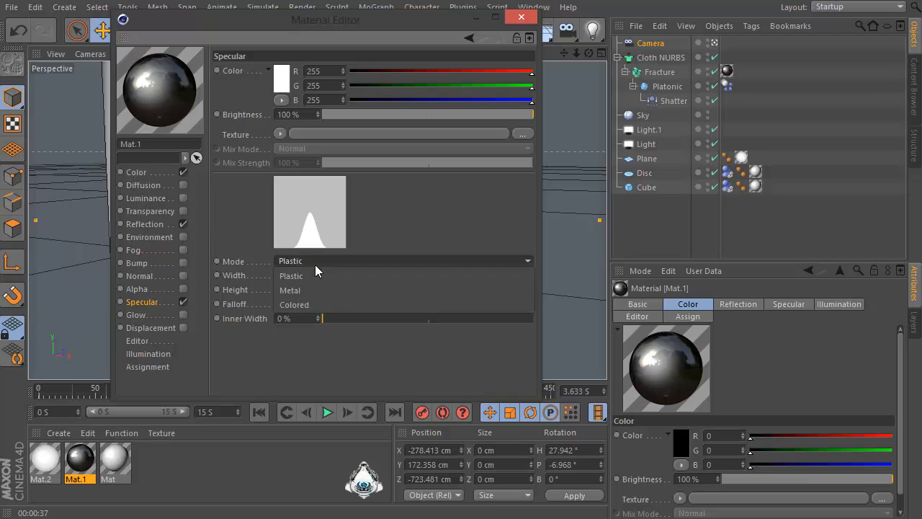
pyautogui.click(298, 301)
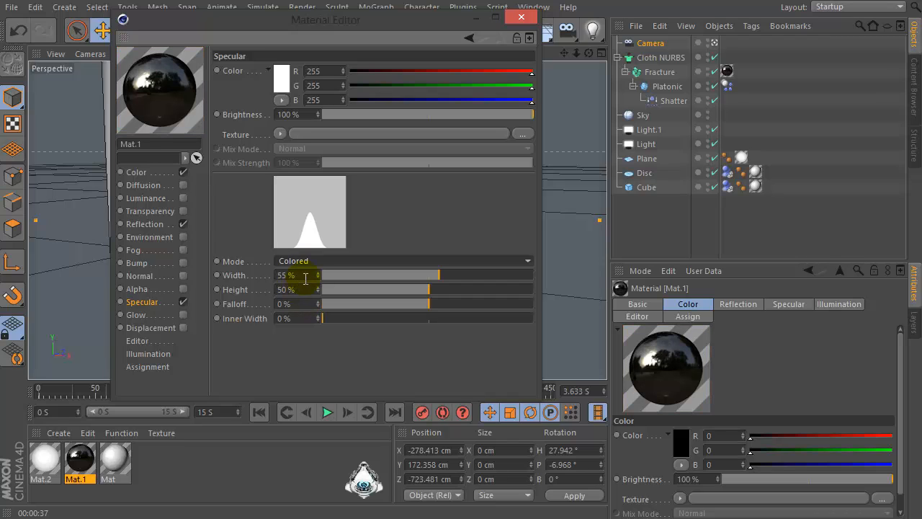
pyautogui.press('Tab')
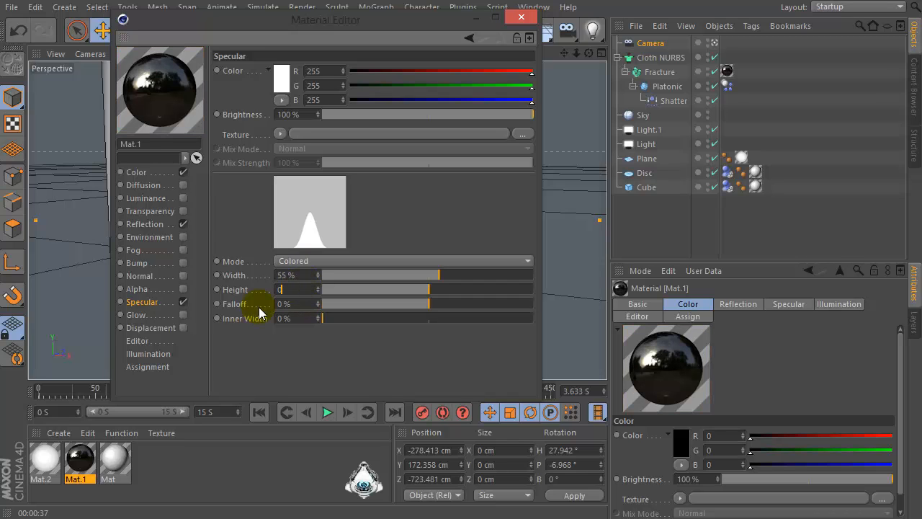
pyautogui.press('Return')
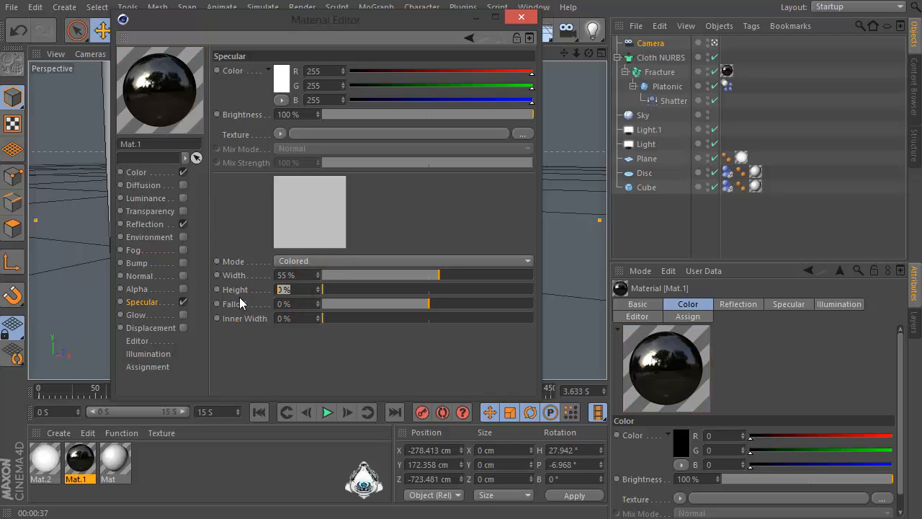
pyautogui.press('Return')
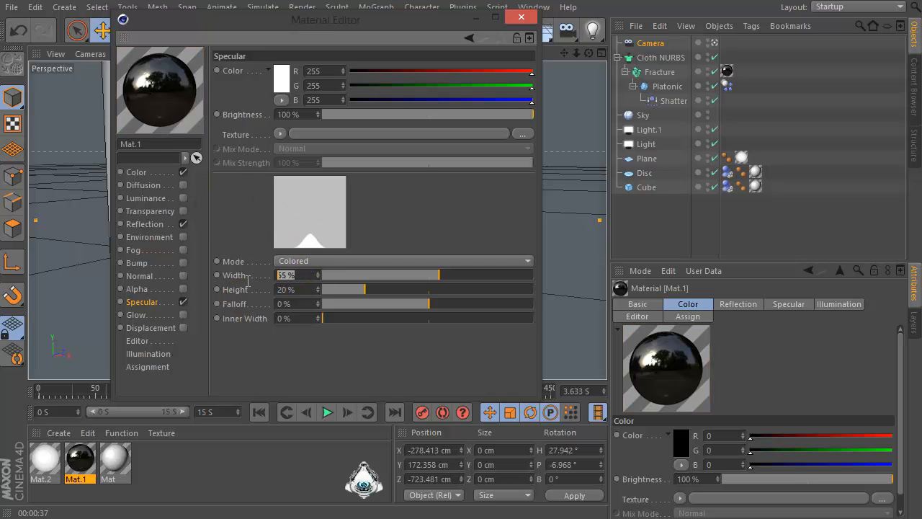
pyautogui.click(522, 18)
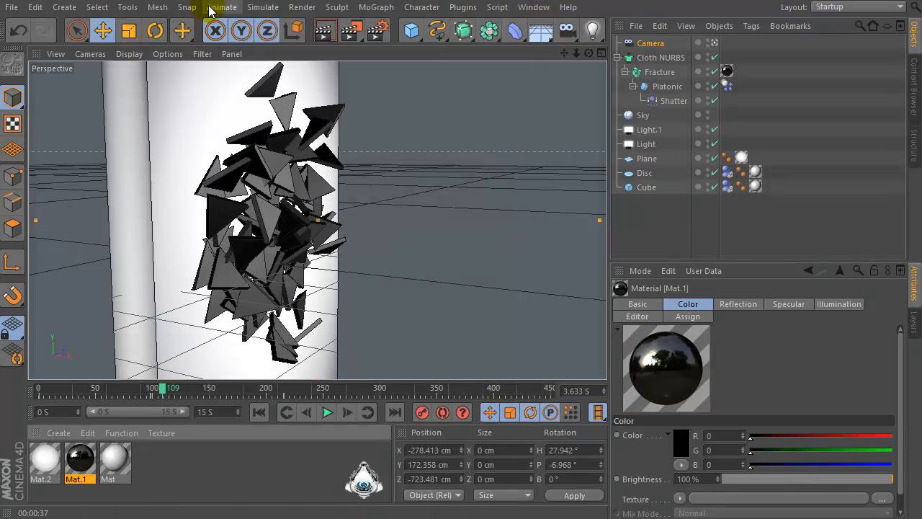
# Render a viewport preview of the updated material, rewind the timeline and replay the simulation
pyautogui.click(334, 36)
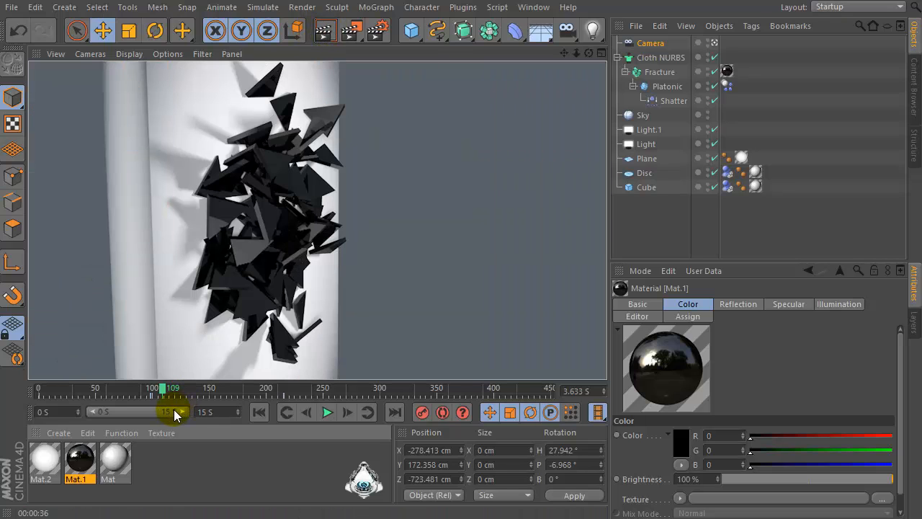
pyautogui.moveTo(127, 401); pyautogui.dragTo(29, 387)
pyautogui.click(308, 415)
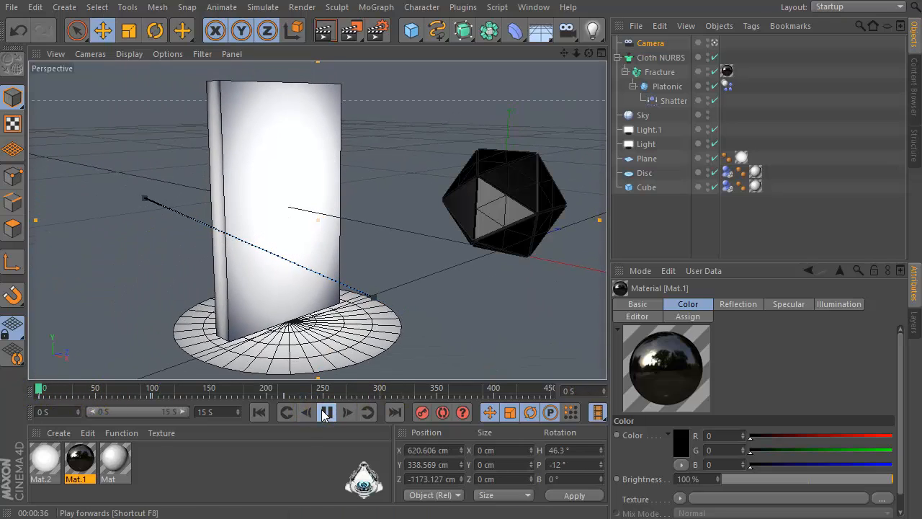
pyautogui.click(324, 416)
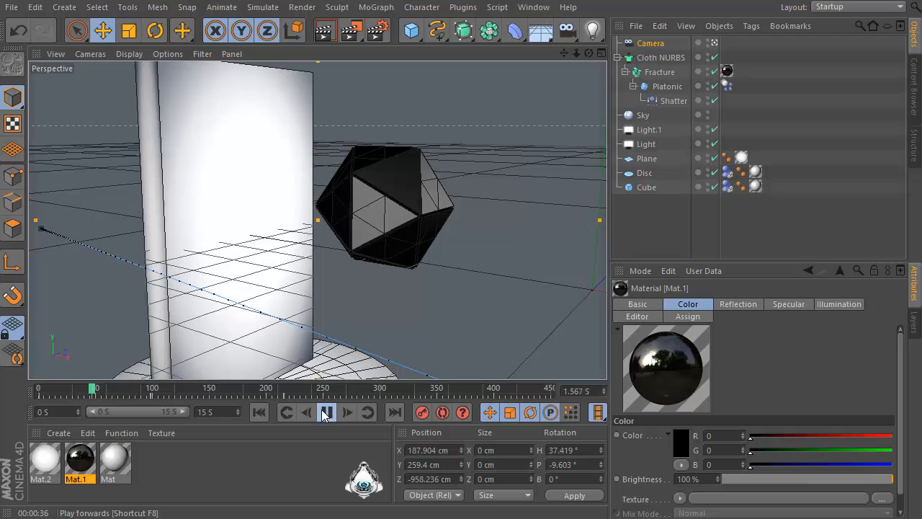
pyautogui.click(326, 412)
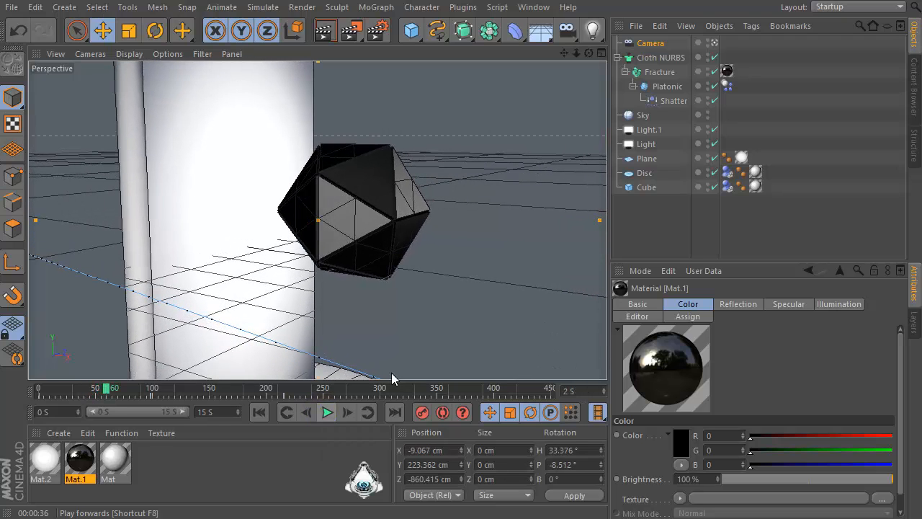
# Increase the Platonic object's Segments to 3 and play the simulation with the finer fracture
pyautogui.click(665, 87)
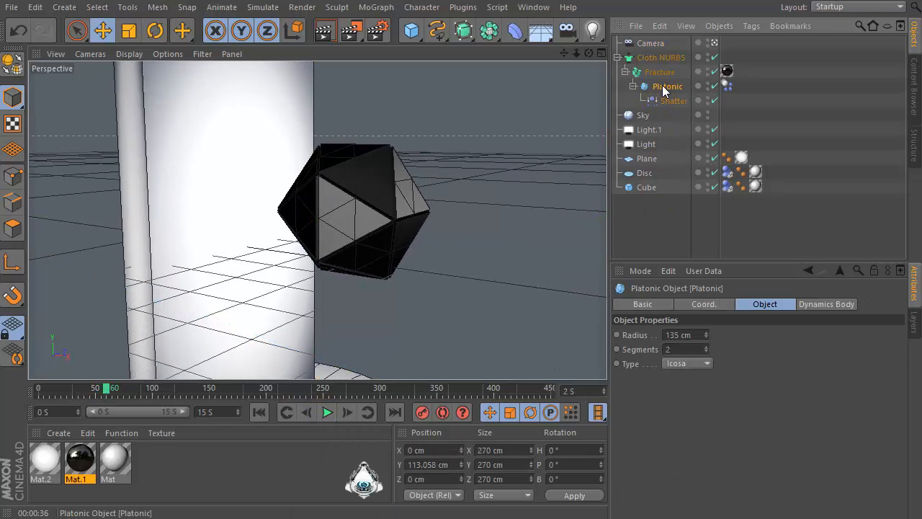
pyautogui.click(706, 346)
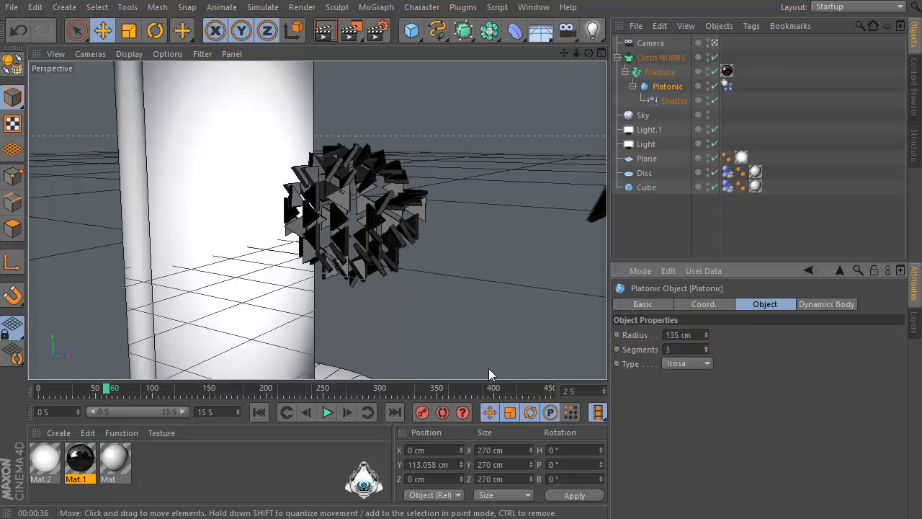
pyautogui.click(326, 412)
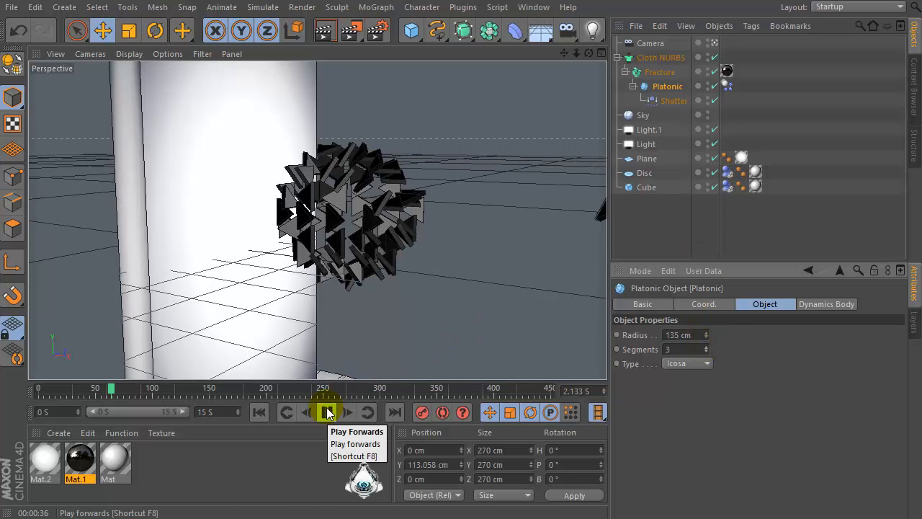
pyautogui.click(326, 412)
# Rewind and replay the simulation, adjust the viewport framing and render a preview frame
pyautogui.moveTo(113, 393); pyautogui.dragTo(0, 415)
pyautogui.click(328, 413)
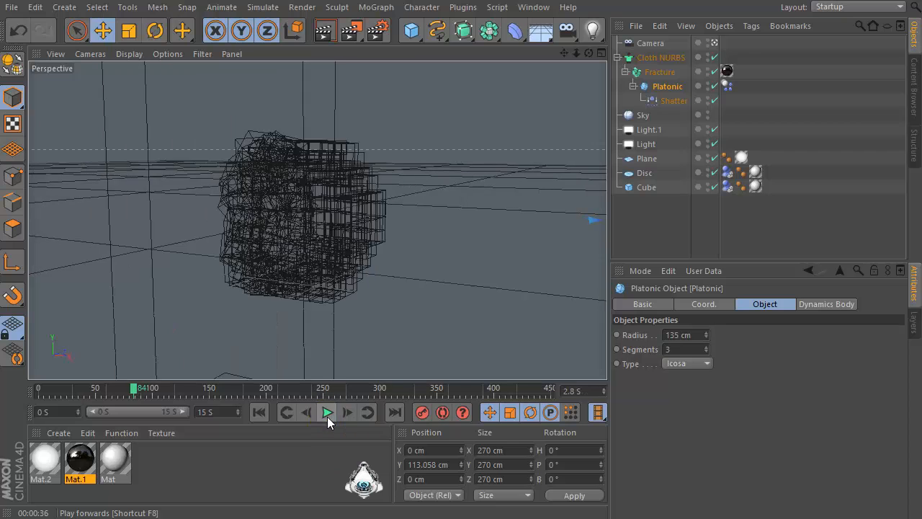
pyautogui.click(327, 412)
pyautogui.moveTo(575, 52); pyautogui.dragTo(591, 42)
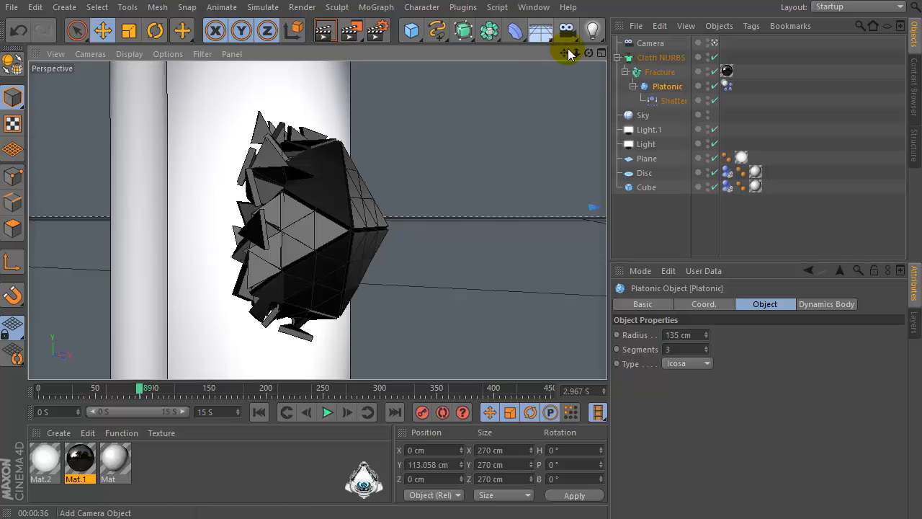
pyautogui.moveTo(577, 52)
pyautogui.mouseDown()
pyautogui.moveTo(601, 50)
pyautogui.moveTo(569, 52)
pyautogui.moveTo(581, 52)
pyautogui.mouseUp()
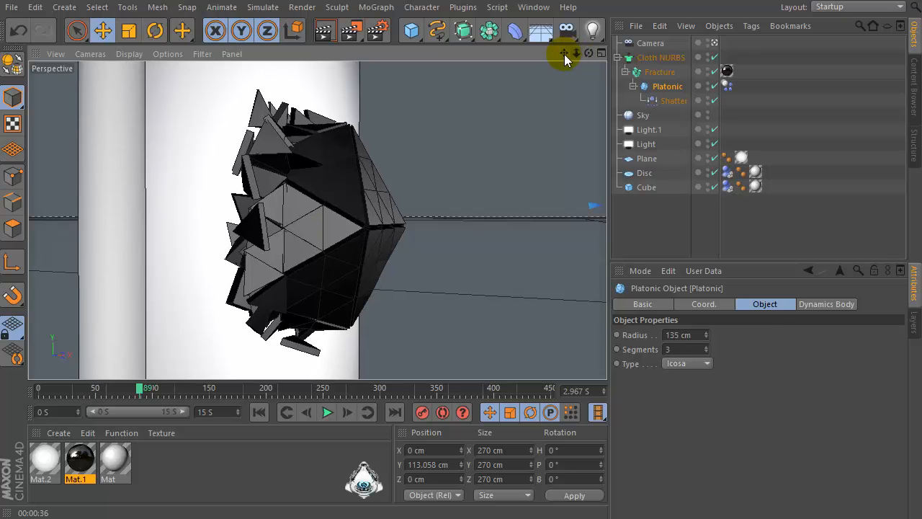
pyautogui.click(325, 30)
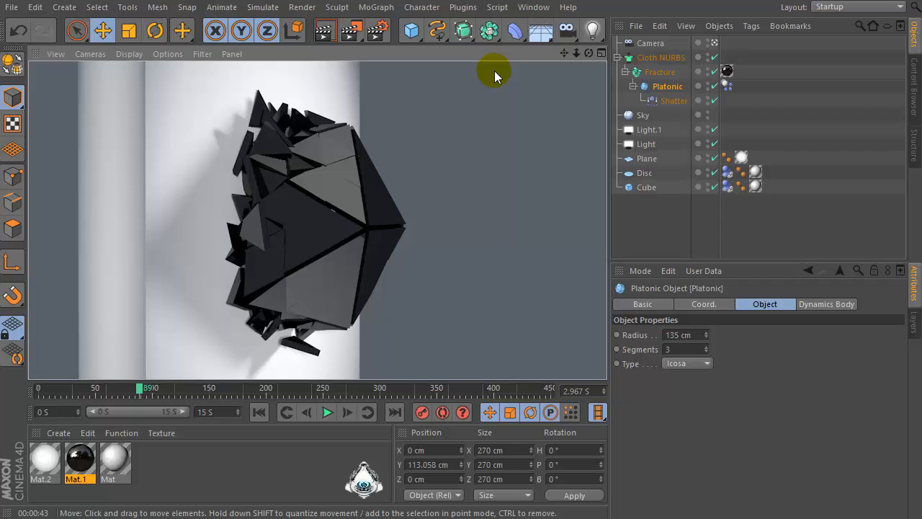